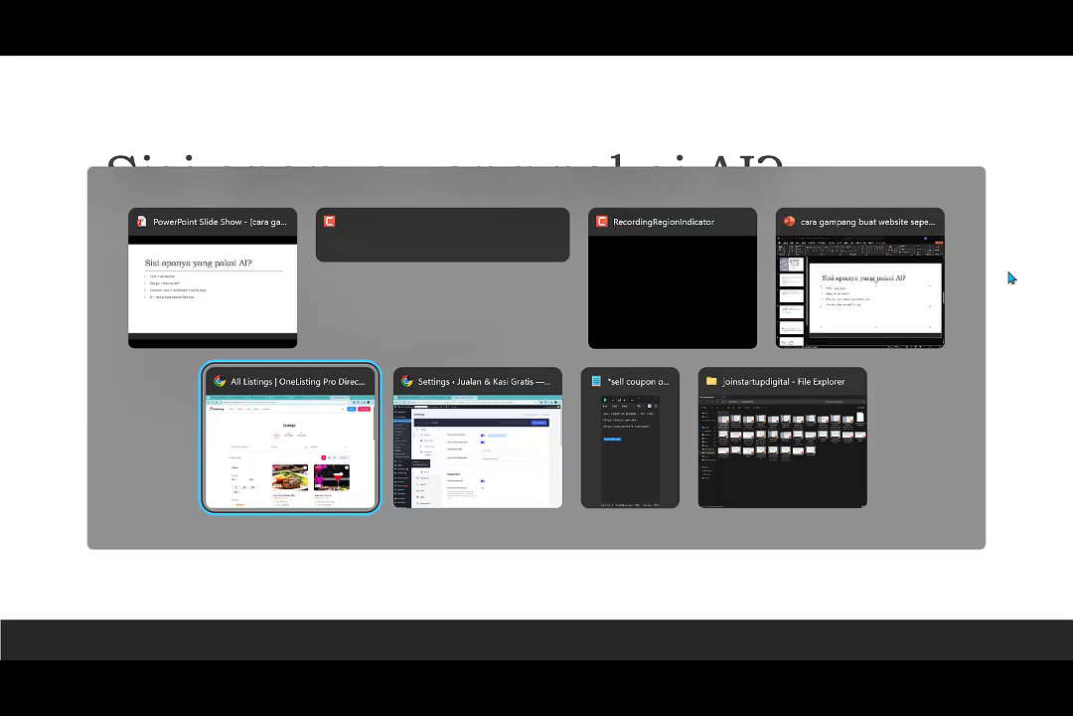
Switch to Chrome and examine the vehicle specifications in the Toyota Kijang Innova (2024) listing on OLX.
{"action": "key", "text": "alt+Tab"}
{"action": "key", "text": "ctrl+1"}
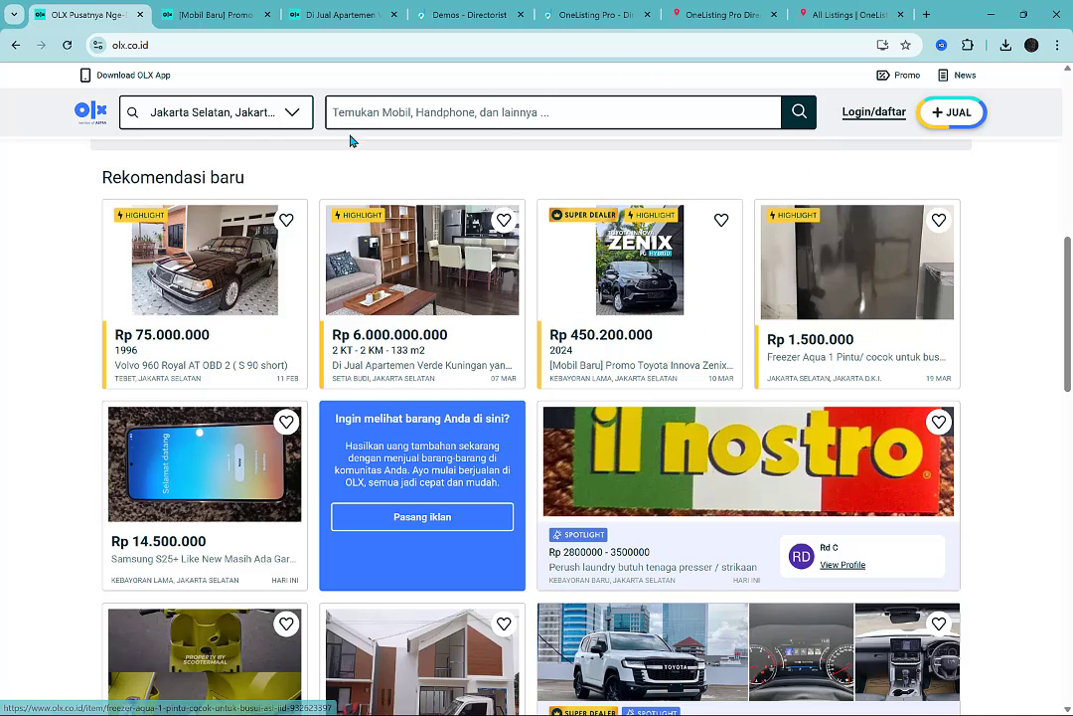
{"action": "left_click", "coordinate": [209, 14]}
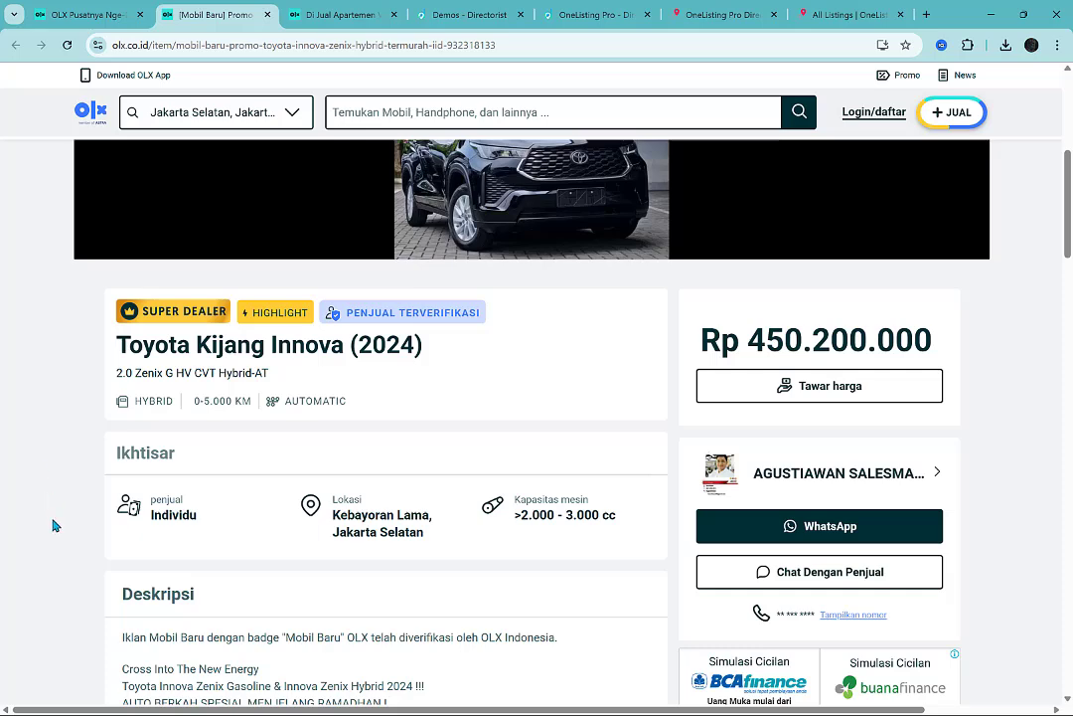
{"action": "scroll", "coordinate": [55, 525], "scroll_direction": "down", "scroll_amount": 1}
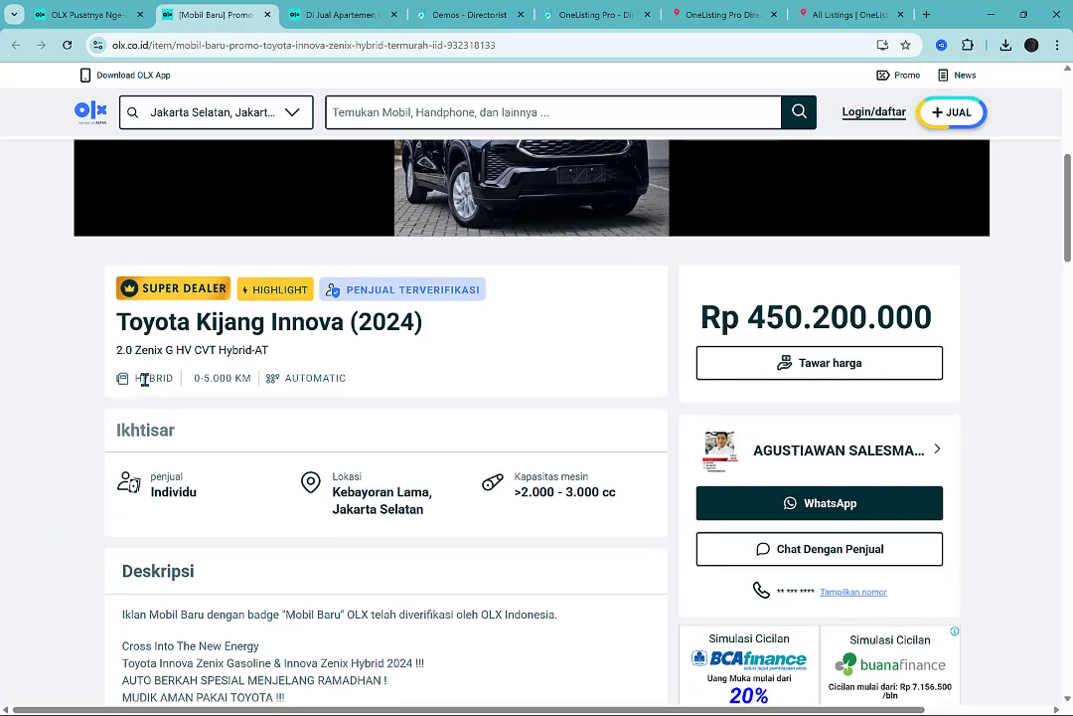
{"action": "left_click_drag", "start_coordinate": [144, 379], "coordinate": [339, 378]}
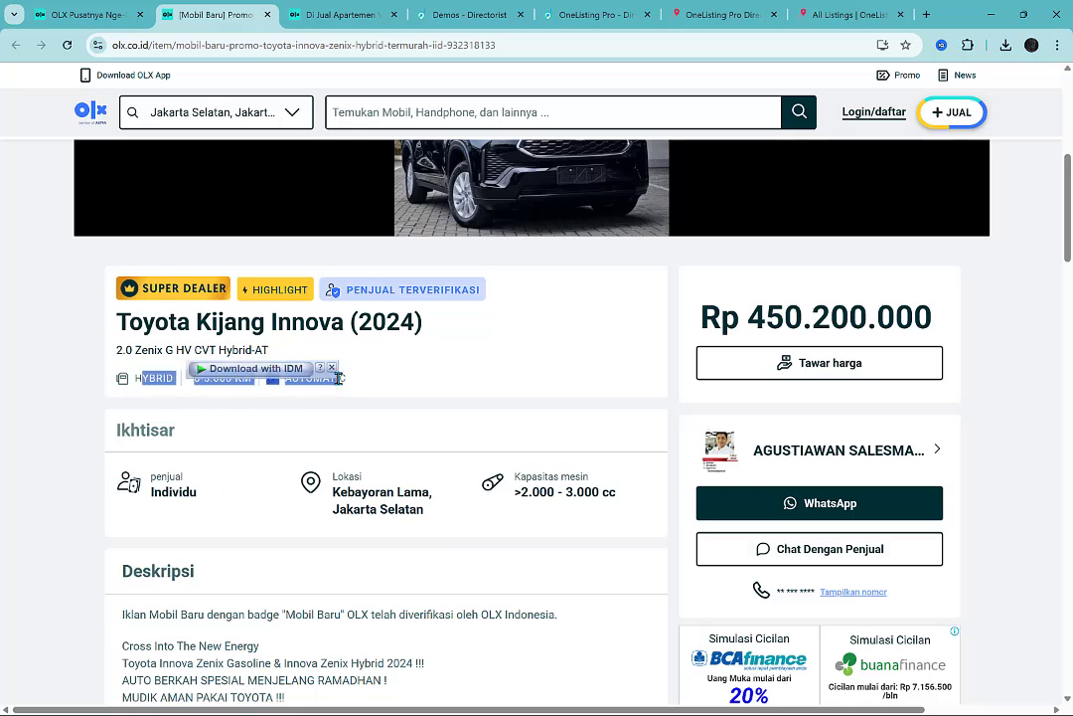
{"action": "left_click", "coordinate": [367, 386]}
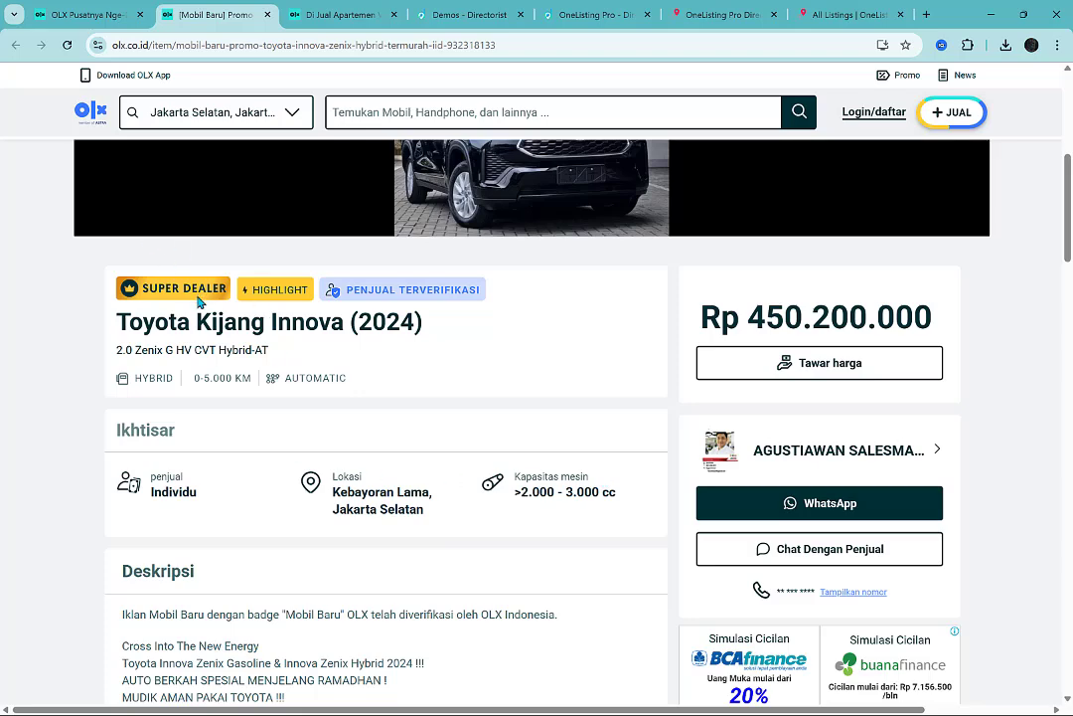
Examine the detail fields of the Verde Kuningan apartment listing, such as type, building area and bedrooms, and compare them with the car listing.
{"action": "left_click", "coordinate": [308, 12]}
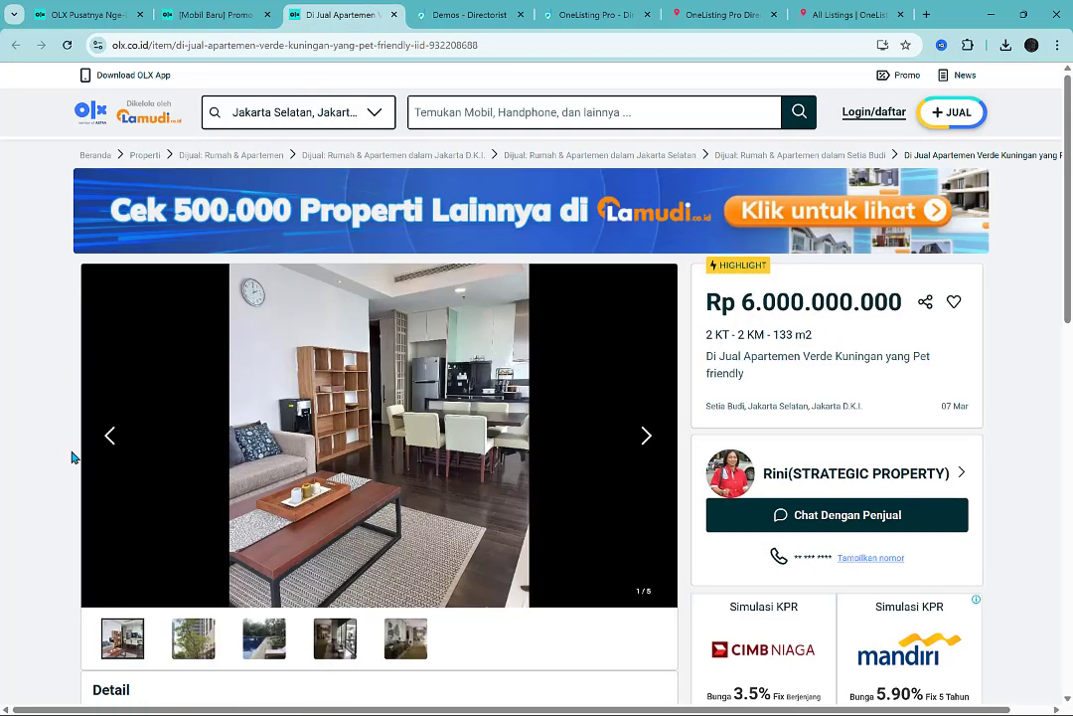
{"action": "scroll", "coordinate": [41, 474], "scroll_direction": "down", "scroll_amount": 4}
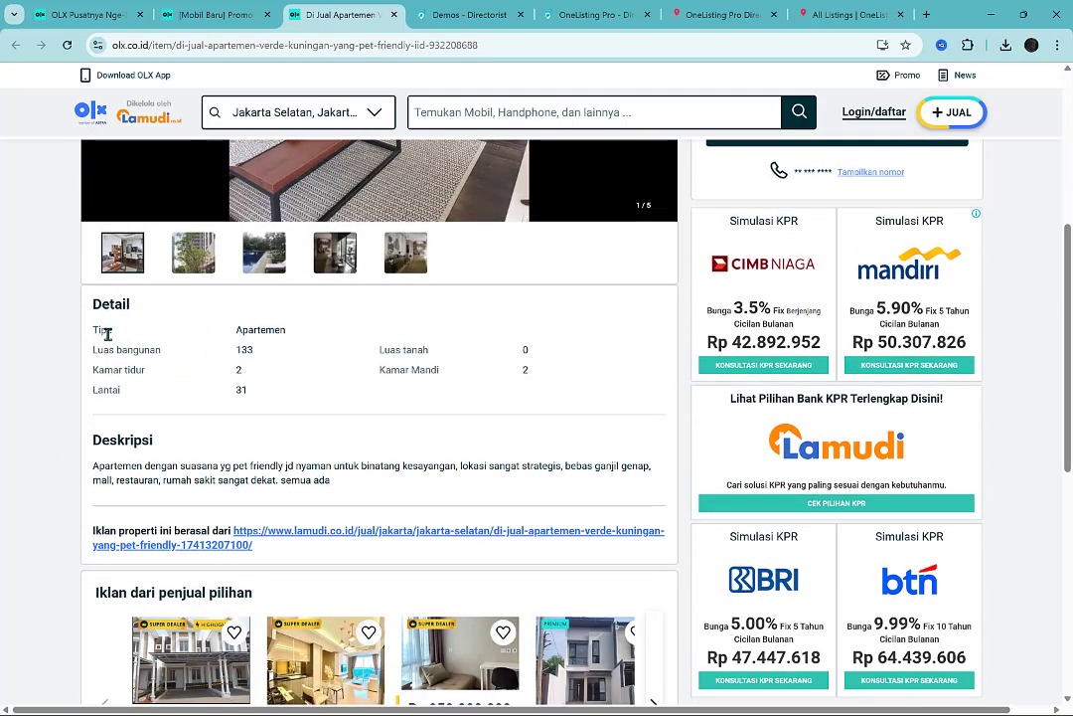
{"action": "left_click_drag", "start_coordinate": [98, 332], "coordinate": [283, 329]}
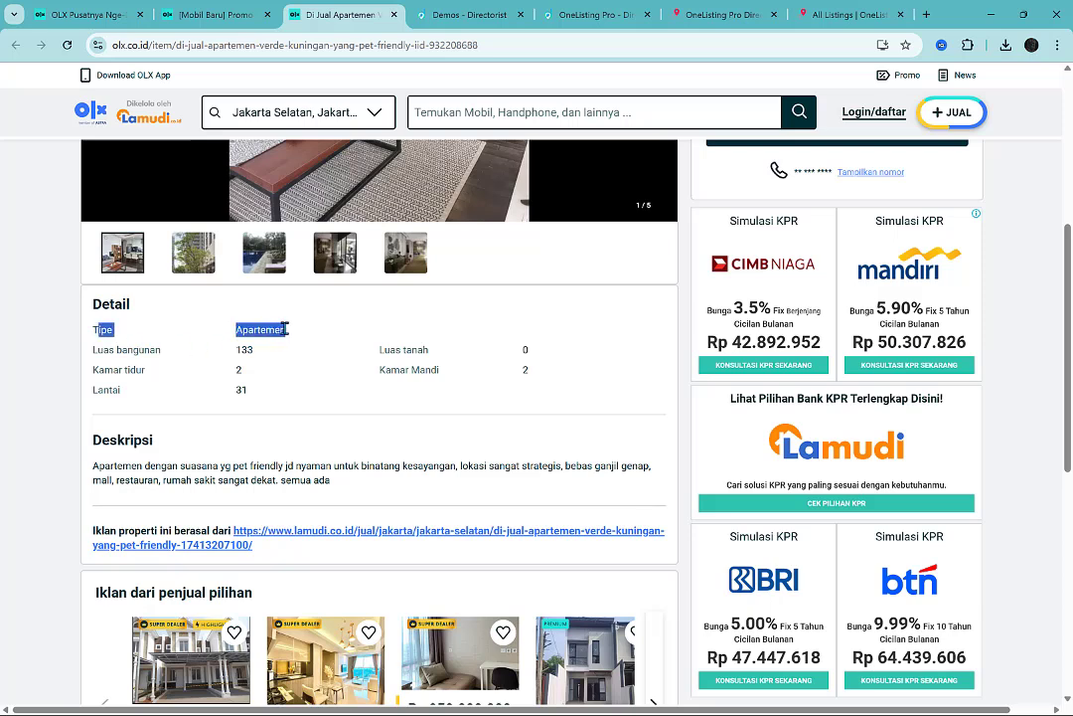
{"action": "left_click_drag", "start_coordinate": [113, 354], "coordinate": [242, 360]}
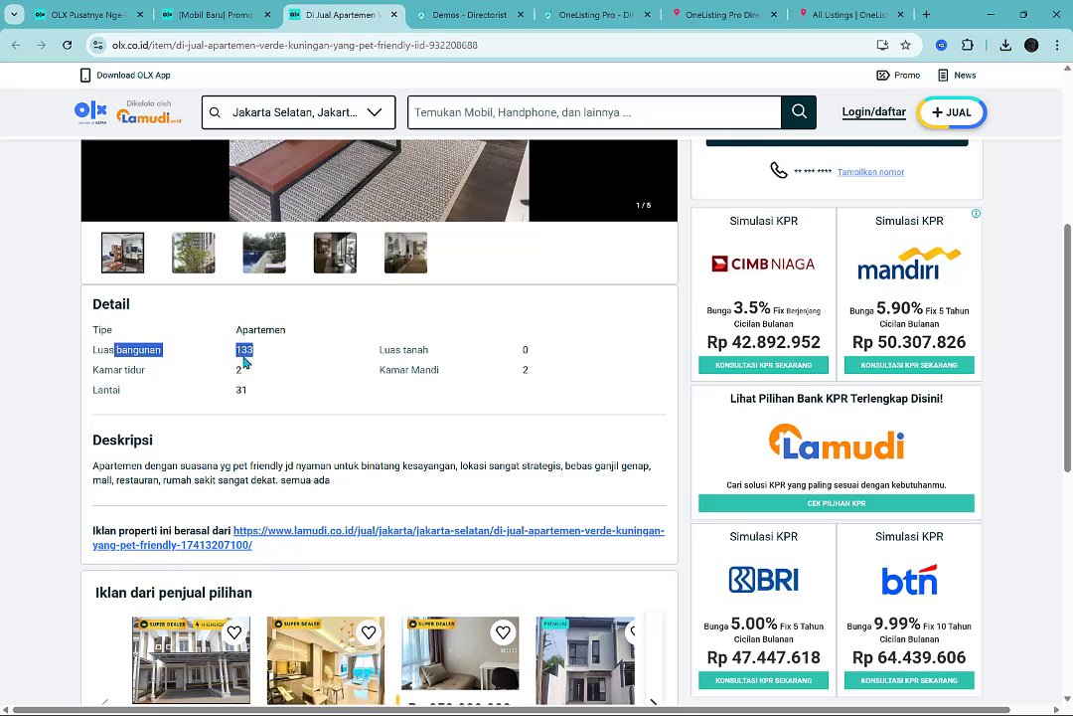
{"action": "left_click", "coordinate": [141, 369]}
{"action": "double_click", "coordinate": [140, 369]}
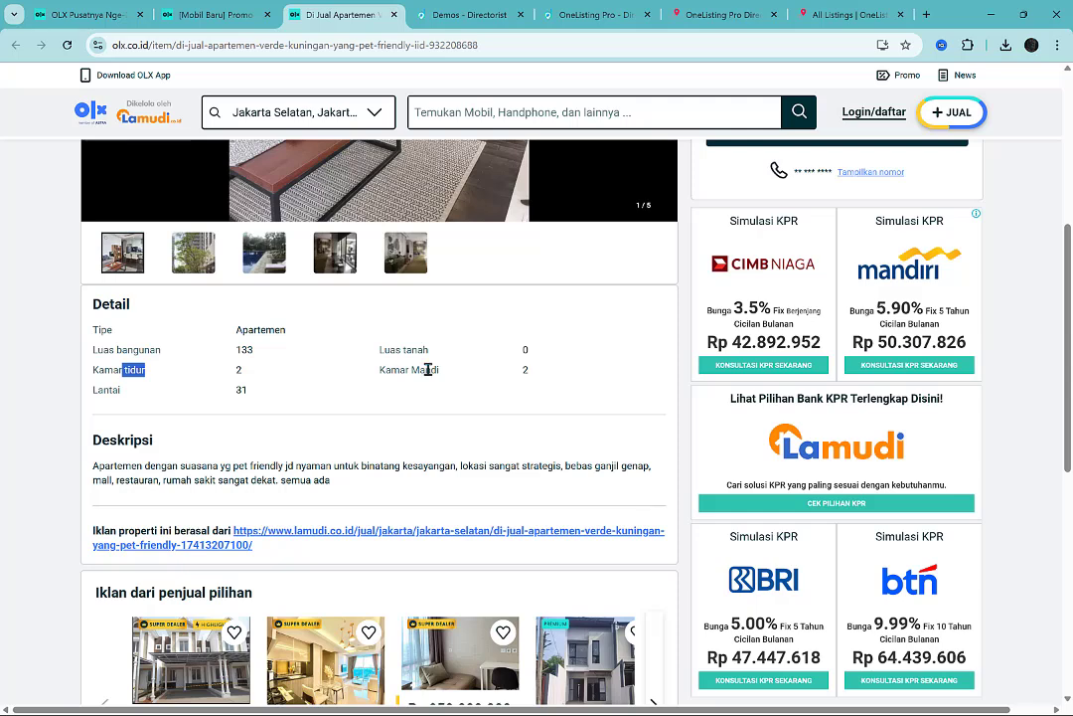
{"action": "left_click", "coordinate": [488, 382]}
{"action": "left_click", "coordinate": [211, 14]}
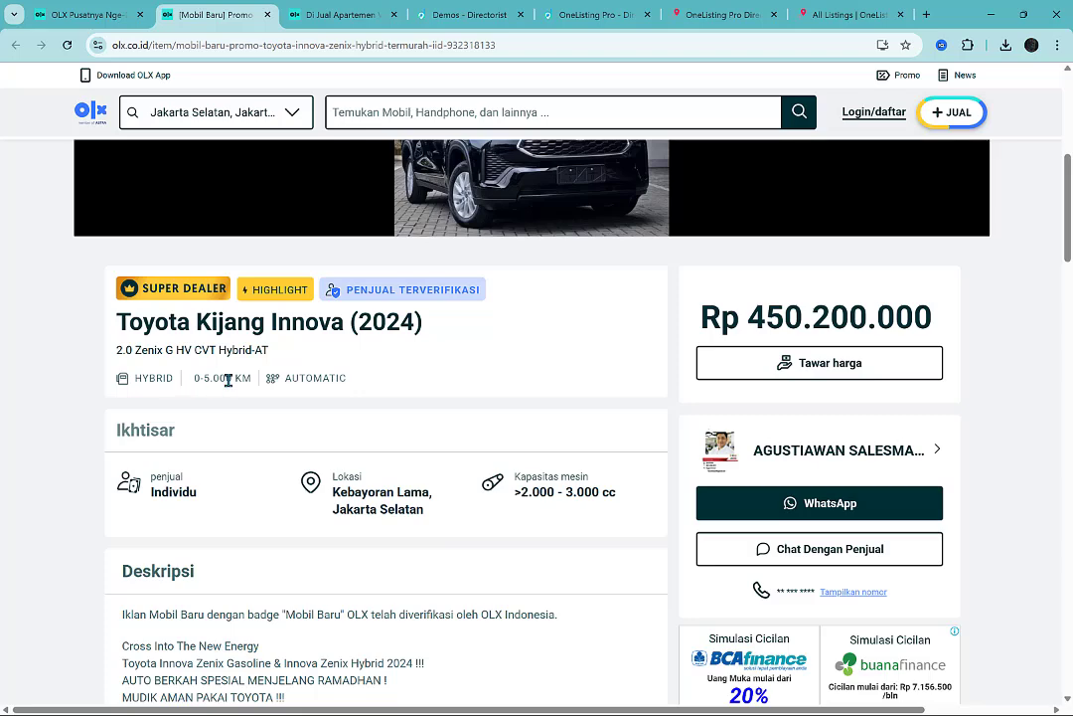
{"action": "key", "text": "ctrl+Tab"}
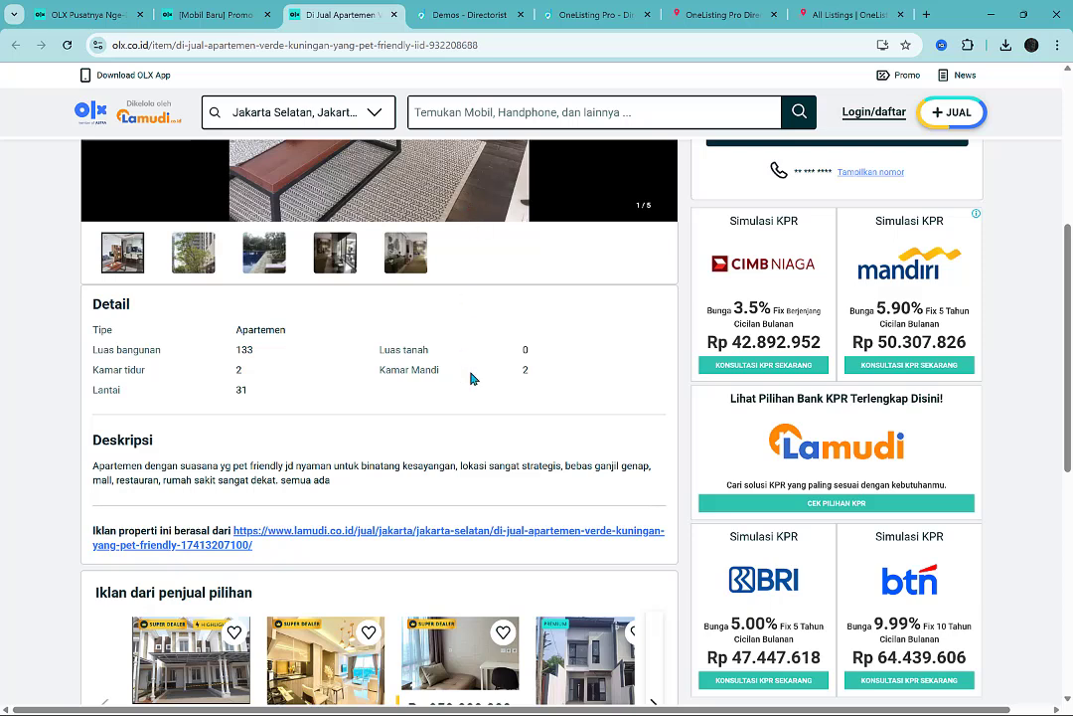
Browse the available theme demos on the Directorist demos page.
{"action": "left_click", "coordinate": [480, 6]}
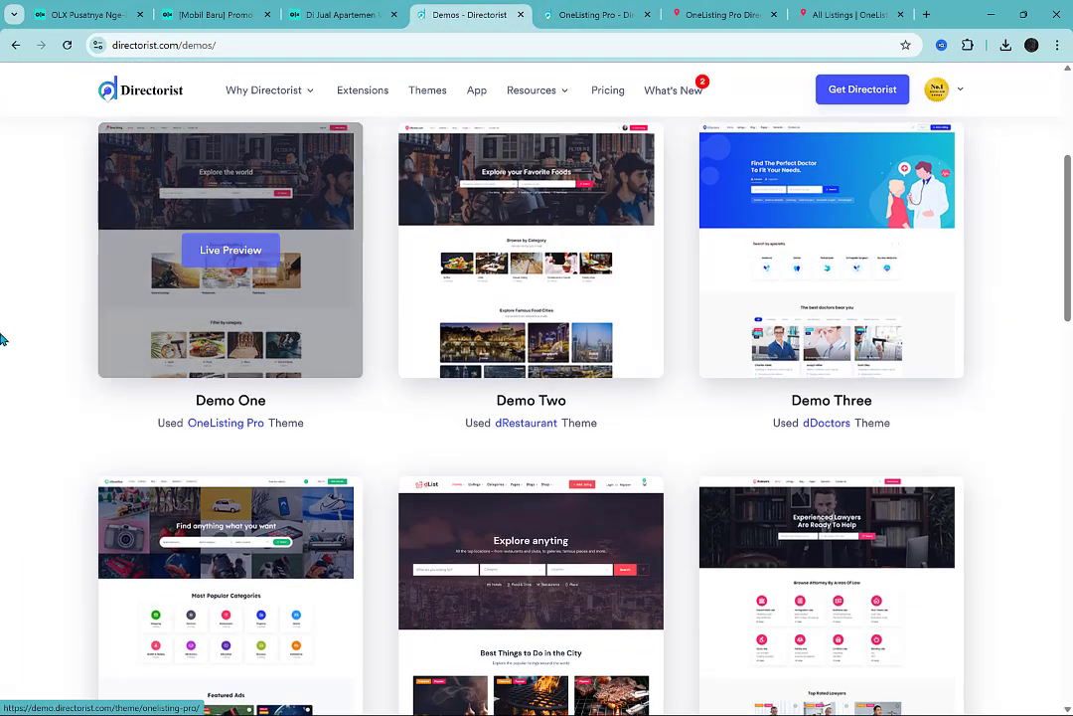
{"action": "scroll", "coordinate": [833, 517], "scroll_direction": "down", "scroll_amount": 2}
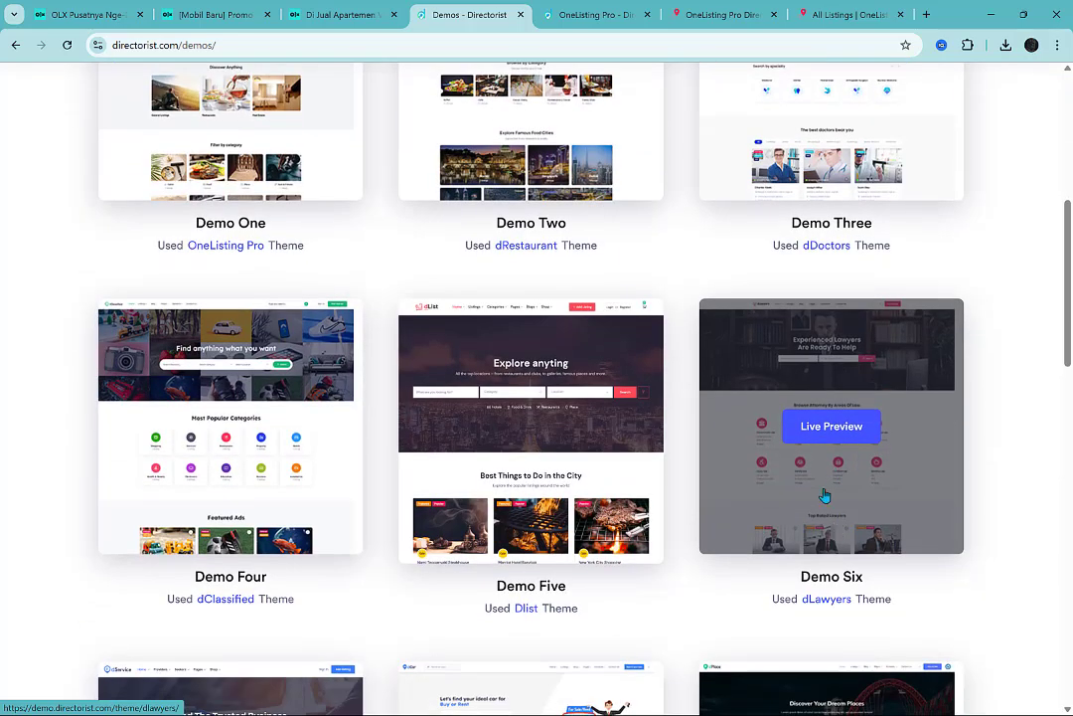
{"action": "scroll", "coordinate": [169, 552], "scroll_direction": "down", "scroll_amount": 3}
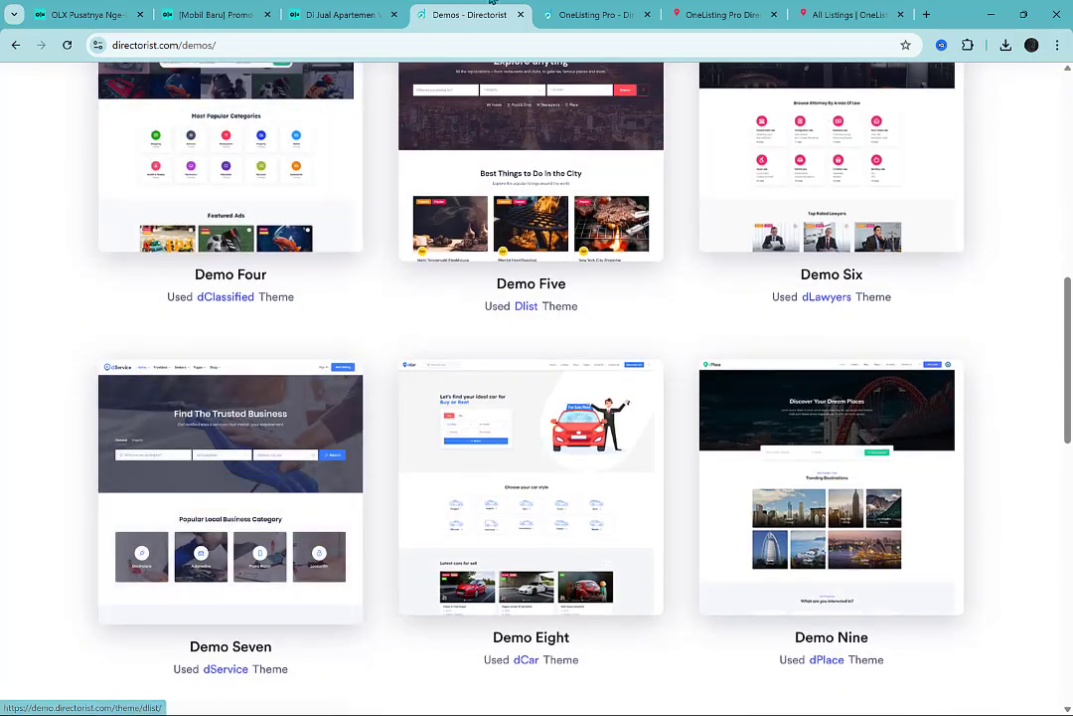
Review the OneListing Pro theme's product page and the homepage of its live demo.
{"action": "left_click", "coordinate": [596, 14]}
{"action": "scroll", "coordinate": [792, 344], "scroll_direction": "down", "scroll_amount": 1}
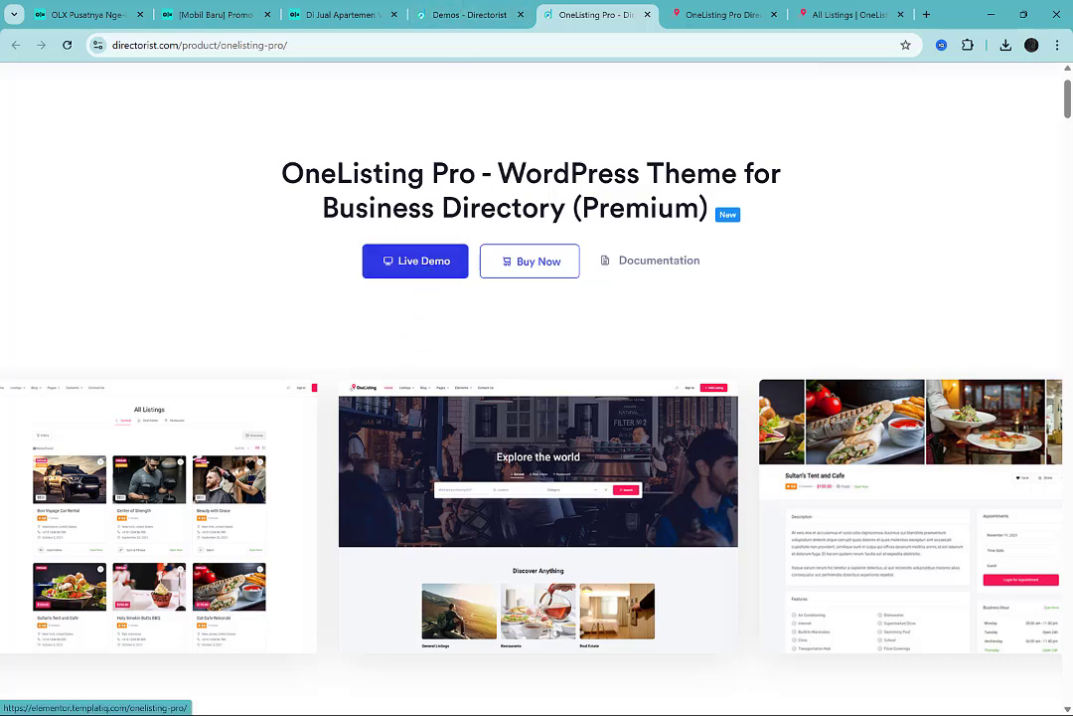
{"action": "left_click", "coordinate": [723, 5]}
{"action": "scroll", "coordinate": [994, 460], "scroll_direction": "down", "scroll_amount": 4}
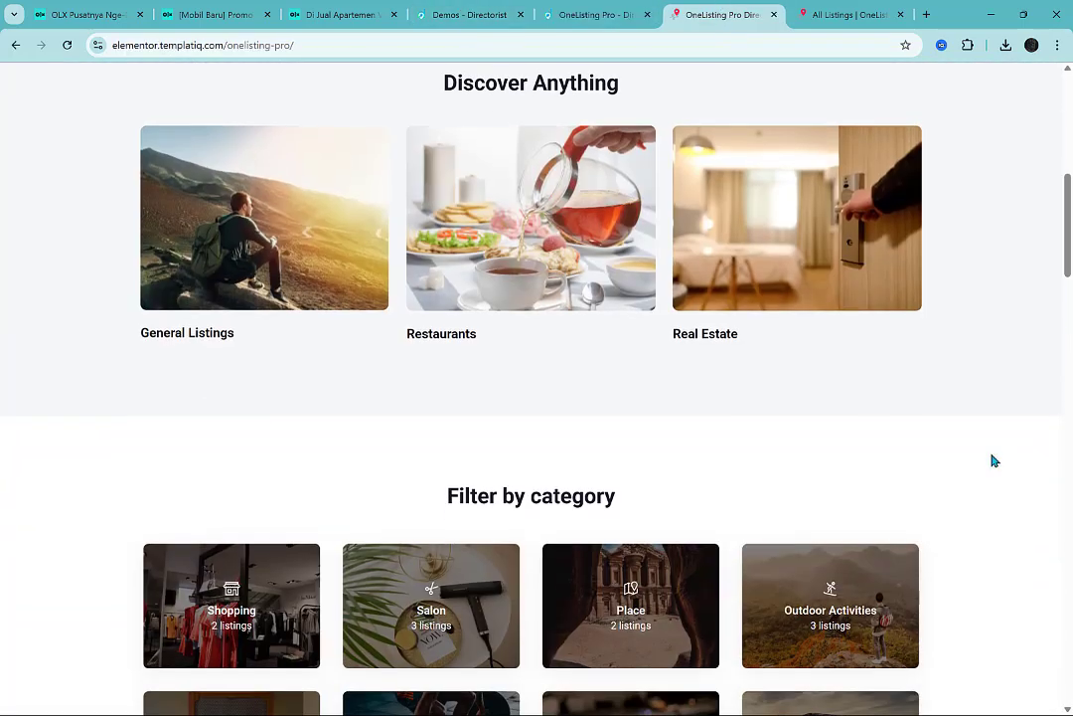
{"action": "scroll", "coordinate": [993, 460], "scroll_direction": "up", "scroll_amount": 6}
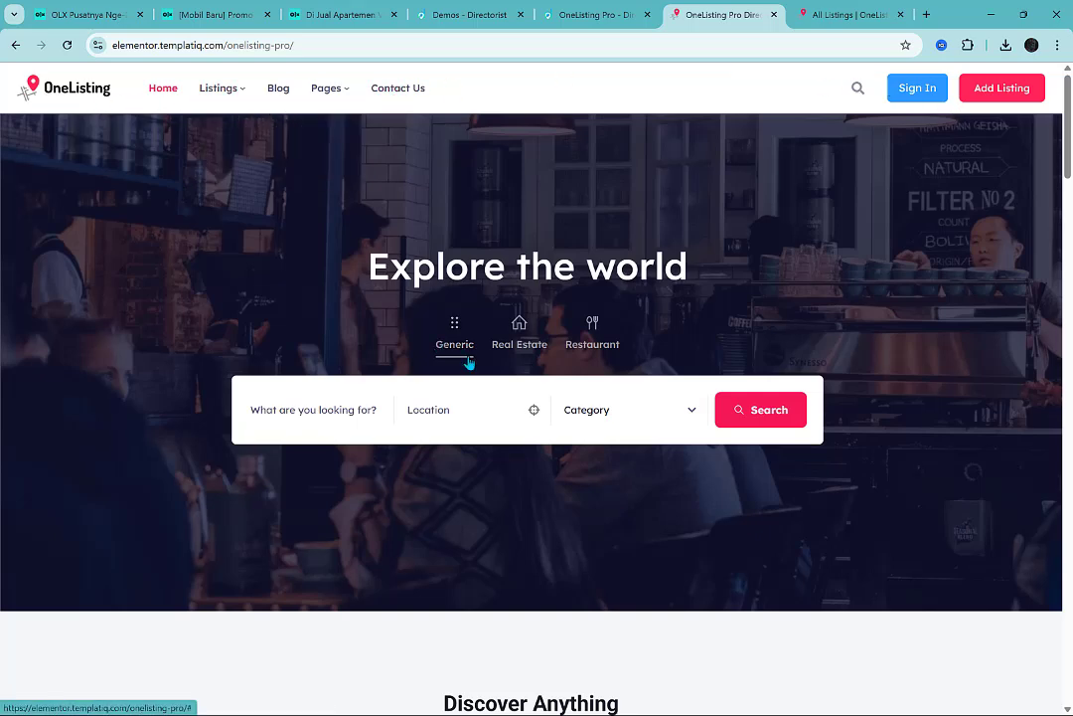
Examine the filters and listing cards on the demo's All Listings page and open the Holy Smokin Butts BBQ listing.
{"action": "left_click", "coordinate": [877, 11]}
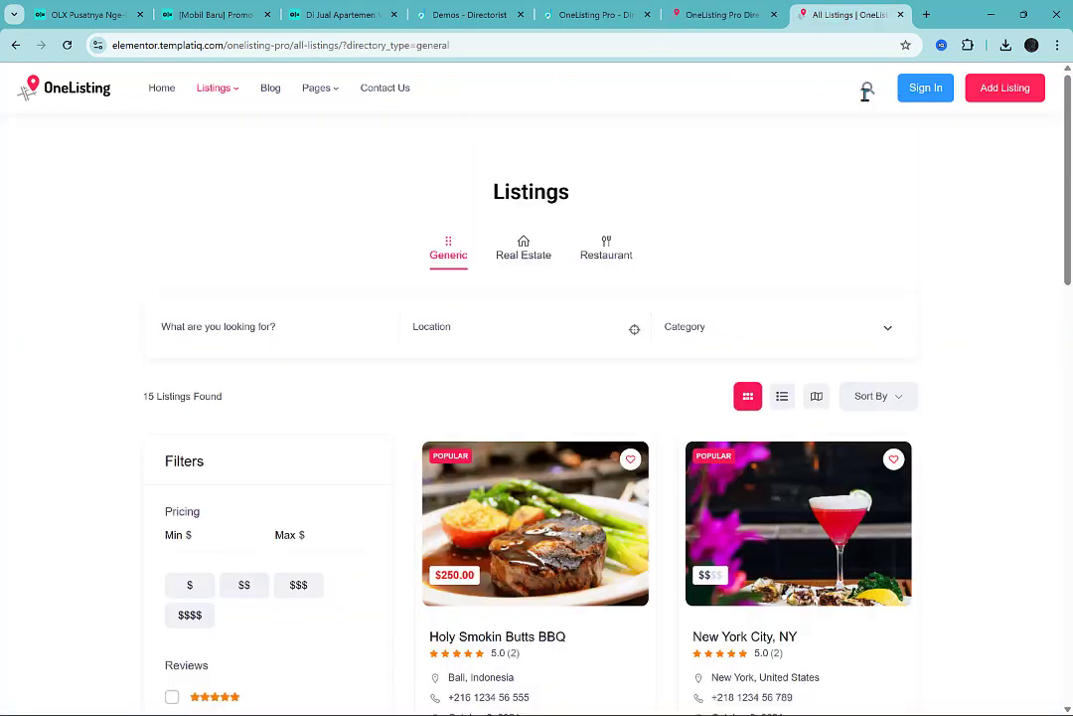
{"action": "scroll", "coordinate": [1018, 390], "scroll_direction": "down", "scroll_amount": 3}
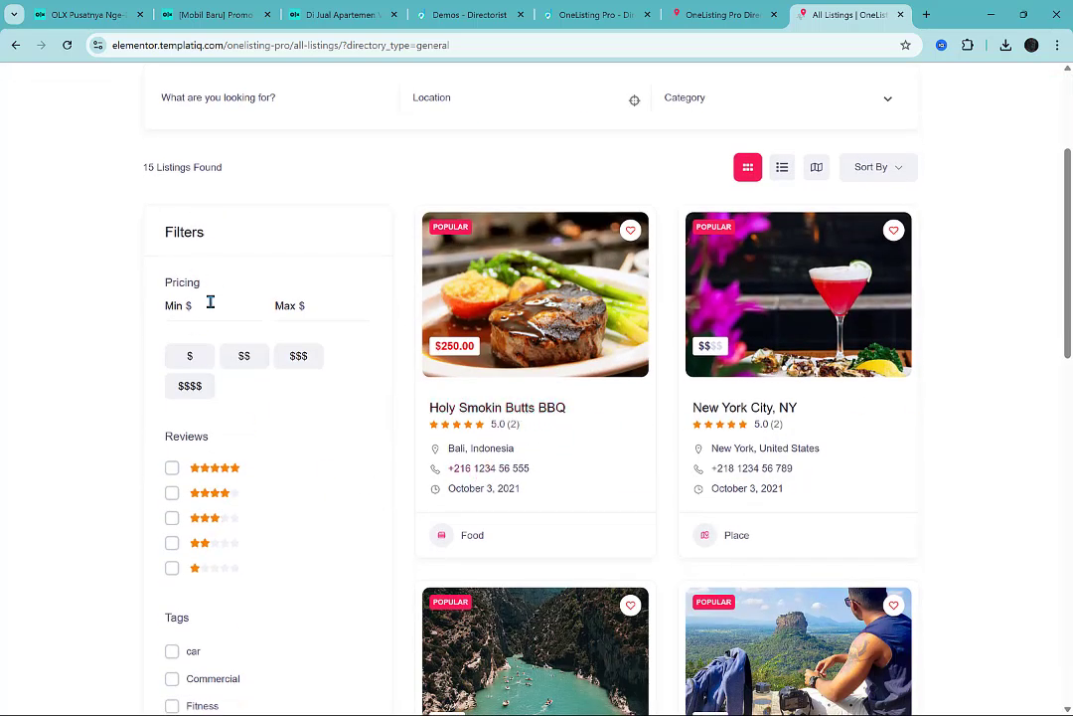
{"action": "scroll", "coordinate": [204, 572], "scroll_direction": "down", "scroll_amount": 3}
{"action": "scroll", "coordinate": [219, 278], "scroll_direction": "up", "scroll_amount": 4}
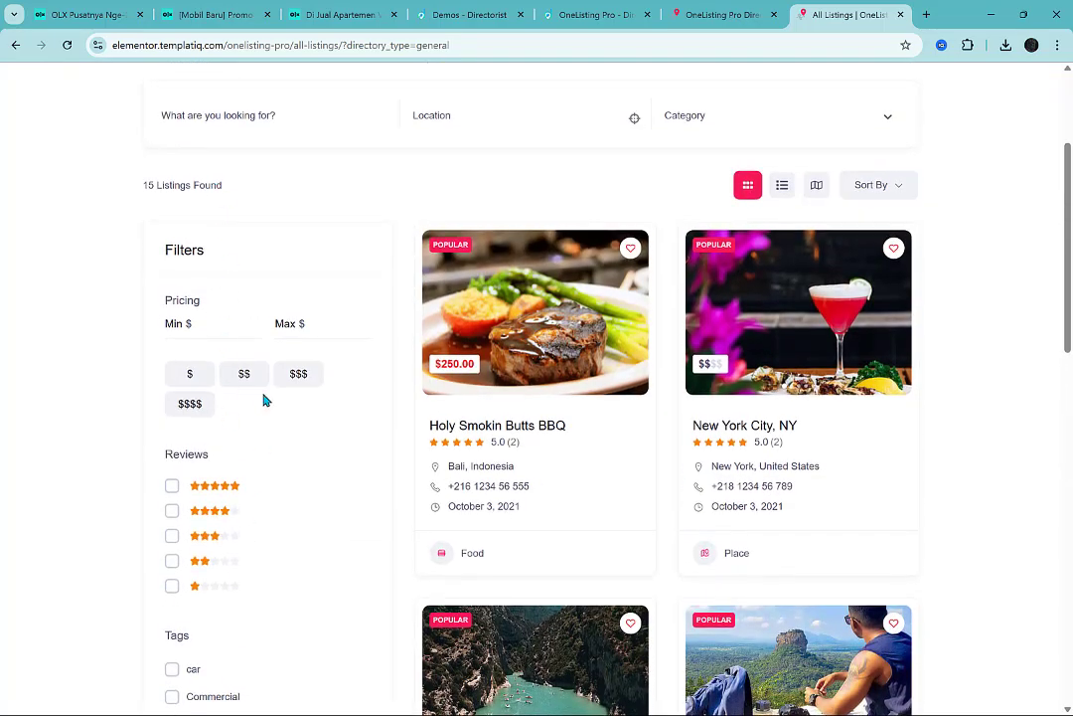
{"action": "scroll", "coordinate": [263, 400], "scroll_direction": "down", "scroll_amount": 3}
{"action": "scroll", "coordinate": [299, 416], "scroll_direction": "up", "scroll_amount": 1}
{"action": "scroll", "coordinate": [293, 430], "scroll_direction": "up", "scroll_amount": 1}
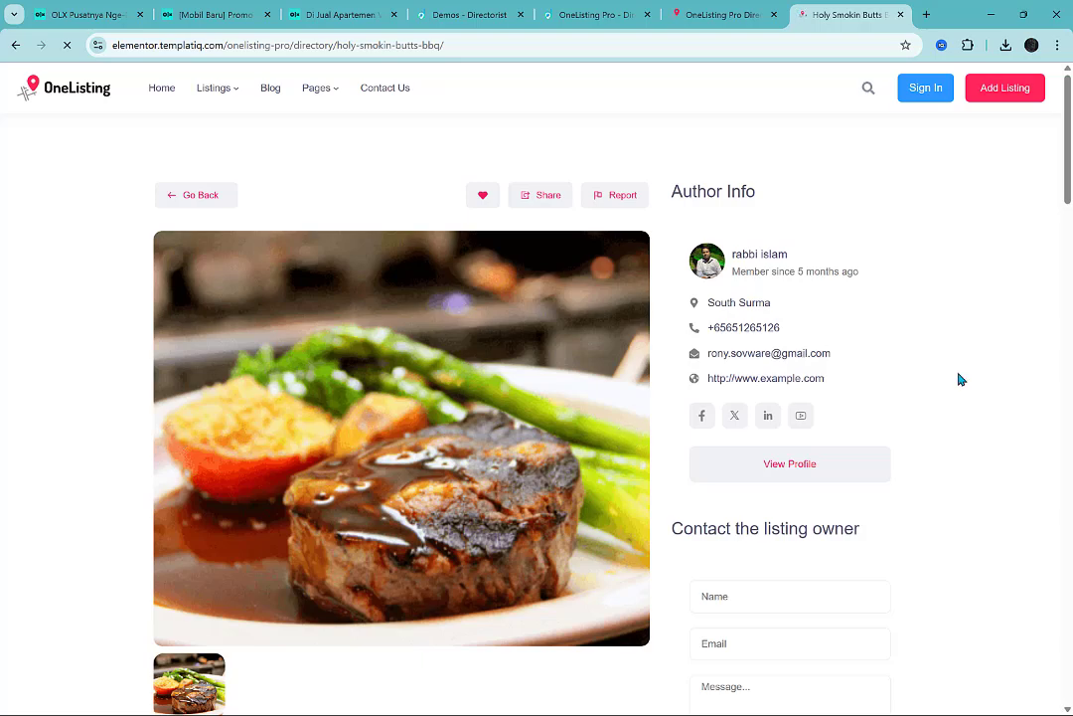
Examine the Holy Smokin Butts BBQ listing's video, location map, reviews, review form and author information.
{"action": "scroll", "coordinate": [958, 375], "scroll_direction": "down", "scroll_amount": 3}
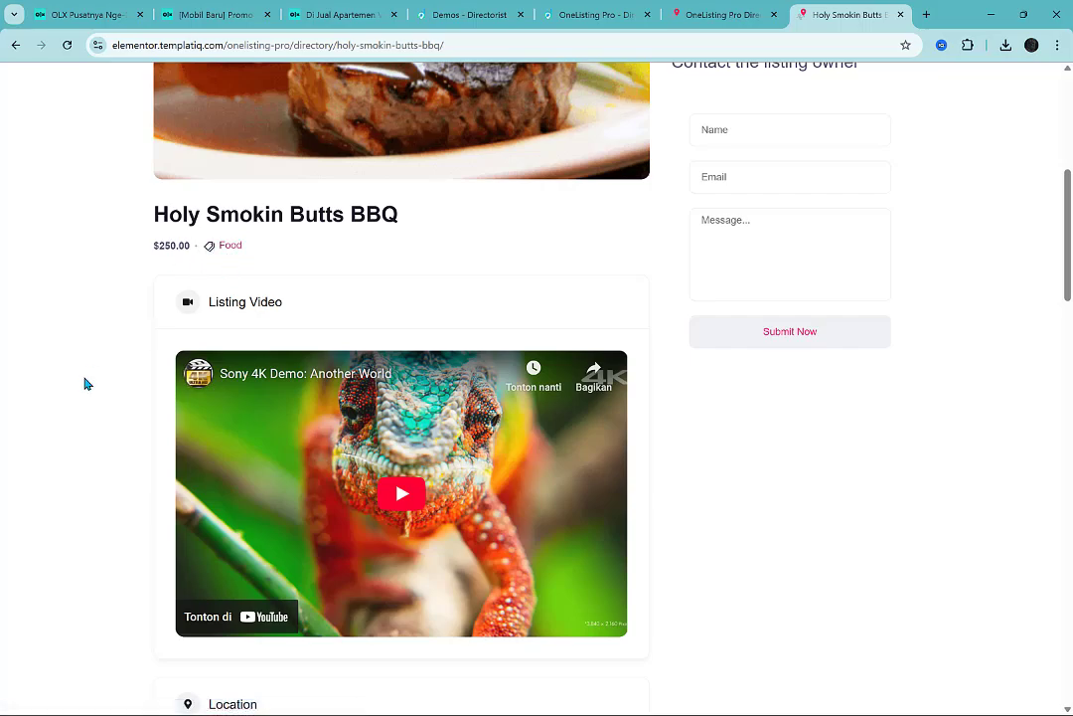
{"action": "scroll", "coordinate": [83, 383], "scroll_direction": "down", "scroll_amount": 3}
{"action": "scroll", "coordinate": [42, 508], "scroll_direction": "down", "scroll_amount": 3}
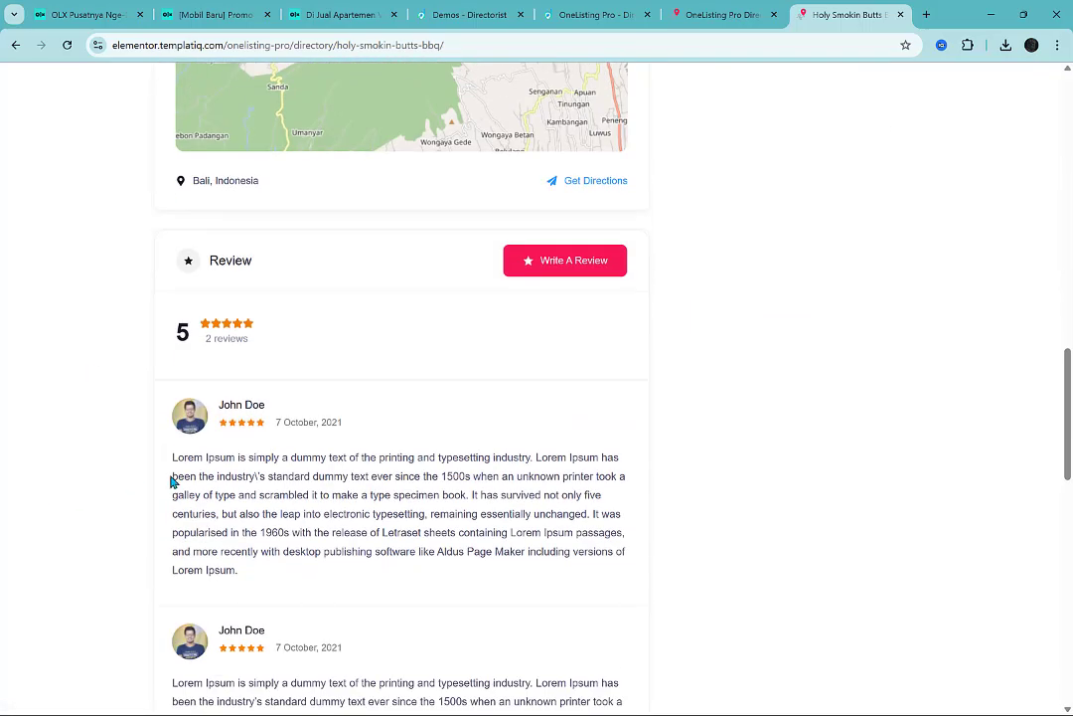
{"action": "scroll", "coordinate": [247, 211], "scroll_direction": "down", "scroll_amount": 6}
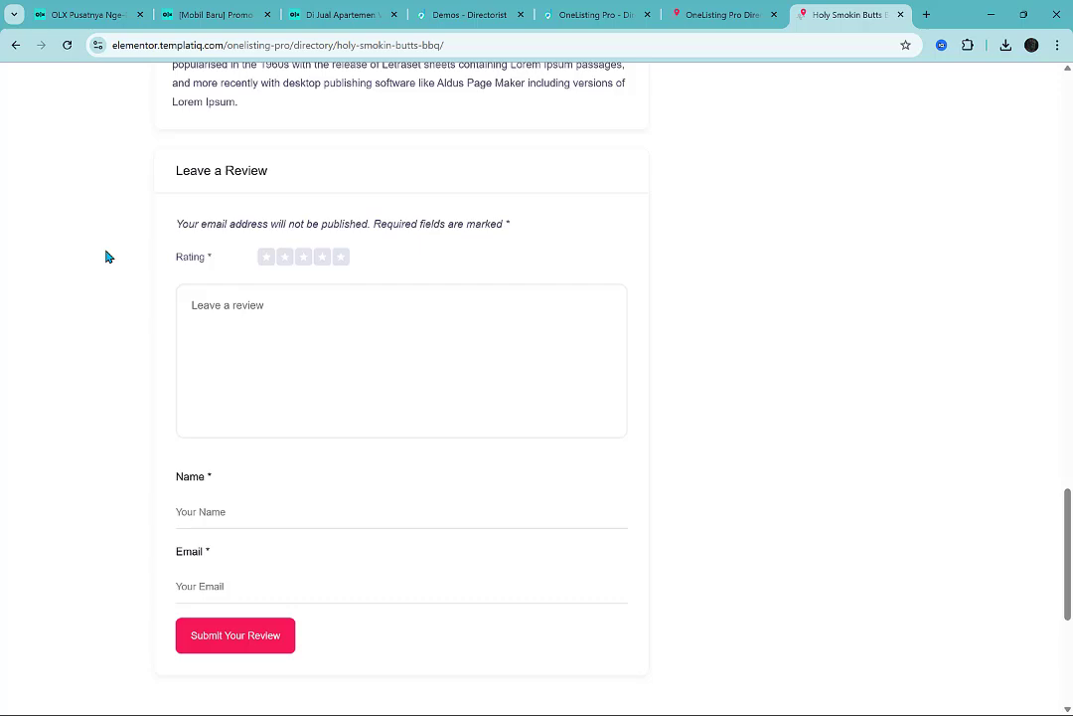
{"action": "scroll", "coordinate": [107, 255], "scroll_direction": "up", "scroll_amount": 20}
{"action": "scroll", "coordinate": [294, 491], "scroll_direction": "up", "scroll_amount": 2}
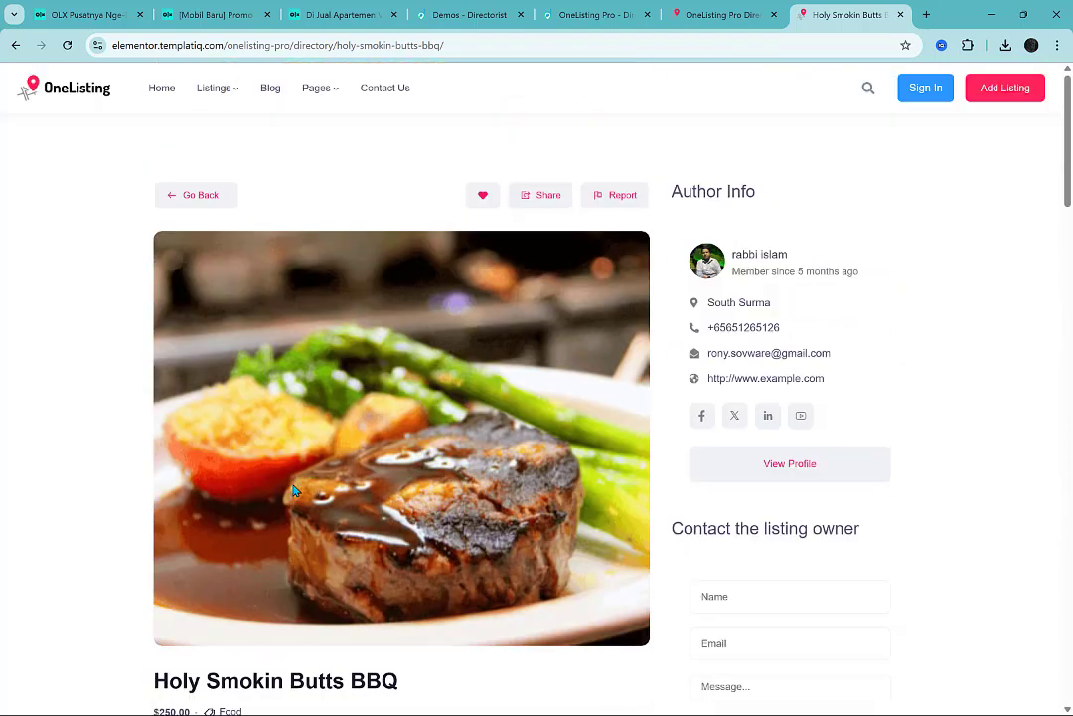
{"action": "scroll", "coordinate": [332, 376], "scroll_direction": "down", "scroll_amount": 8}
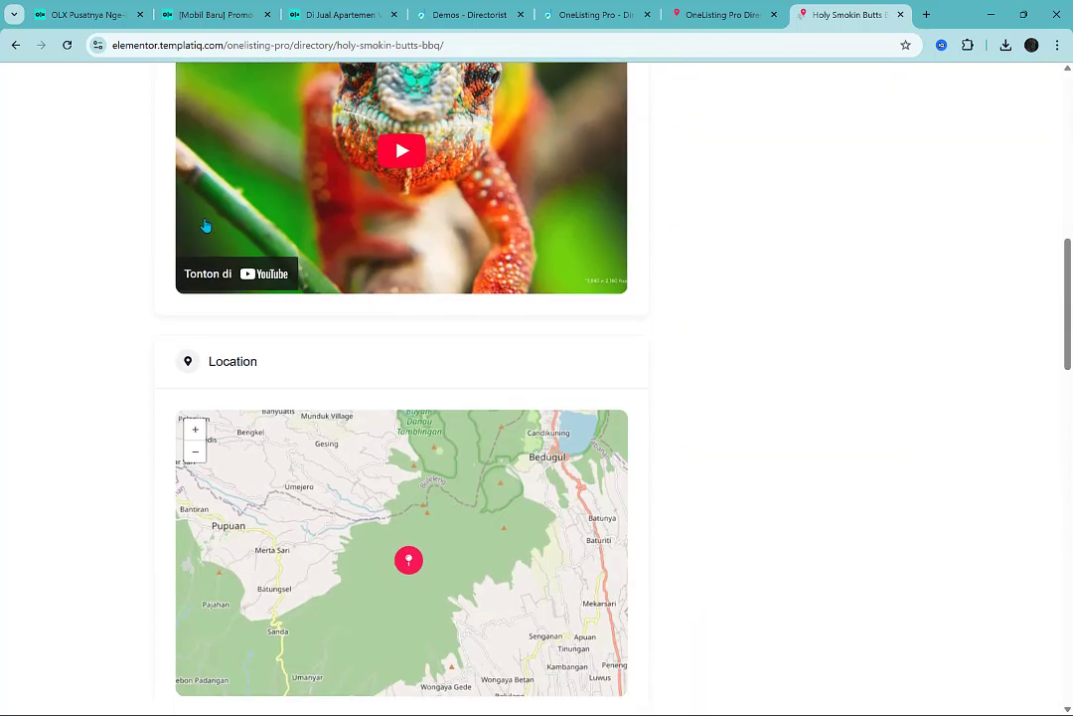
{"action": "scroll", "coordinate": [131, 242], "scroll_direction": "up", "scroll_amount": 10}
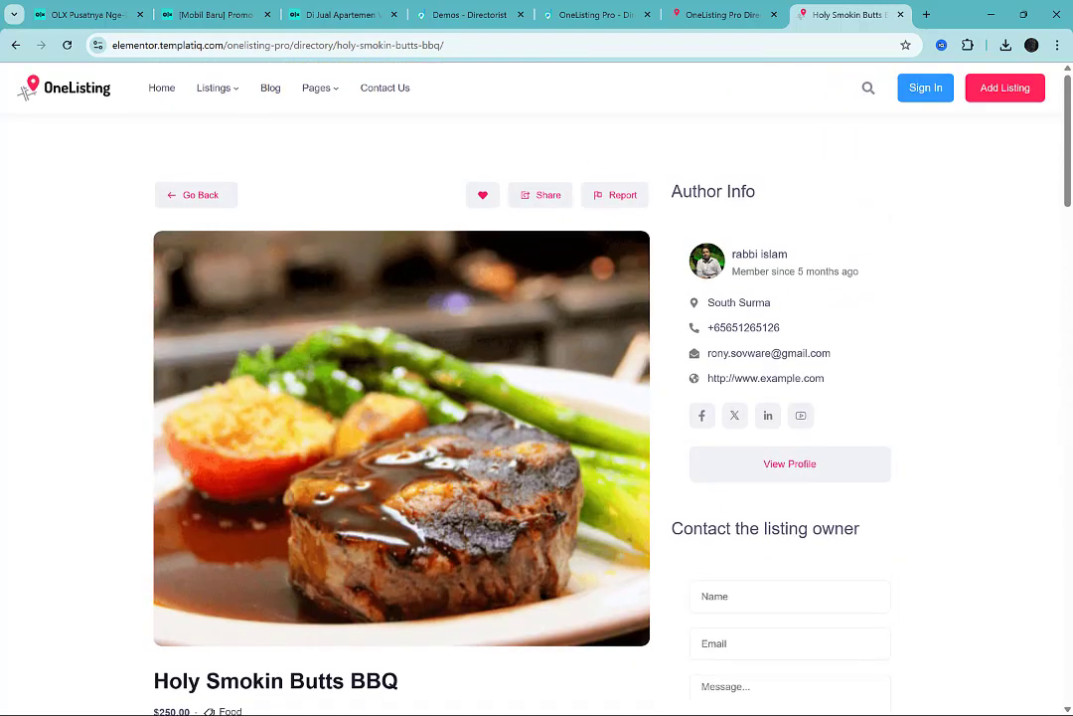
Check the Discover Anything section on the demo homepage, and return to the BBQ listing to view its contact form.
{"action": "key", "text": "ctrl+Page_Up"}
{"action": "scroll", "coordinate": [752, 265], "scroll_direction": "down", "scroll_amount": 5}
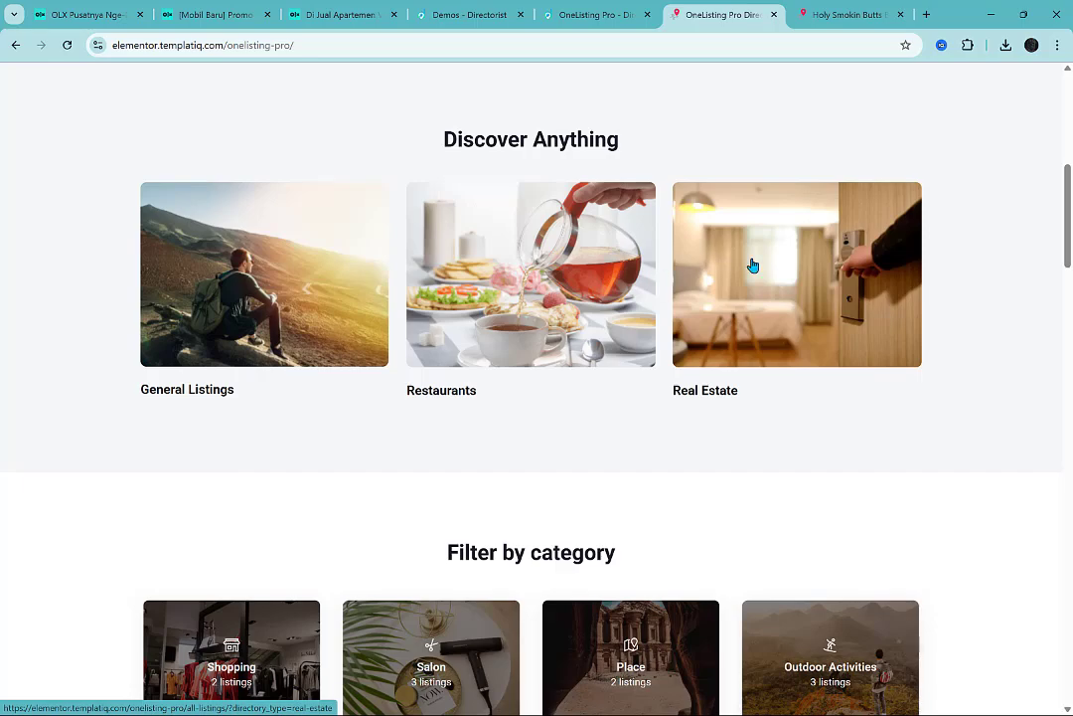
{"action": "left_click", "coordinate": [835, 13]}
{"action": "scroll", "coordinate": [707, 377], "scroll_direction": "down", "scroll_amount": 5}
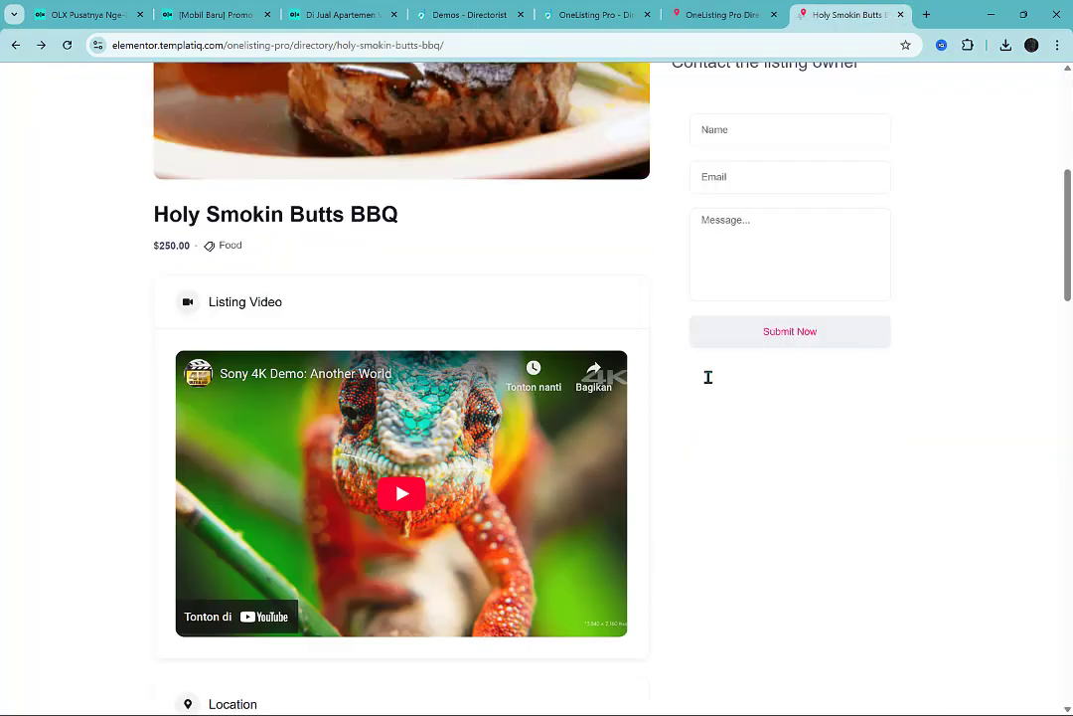
{"action": "scroll", "coordinate": [708, 376], "scroll_direction": "up", "scroll_amount": 5}
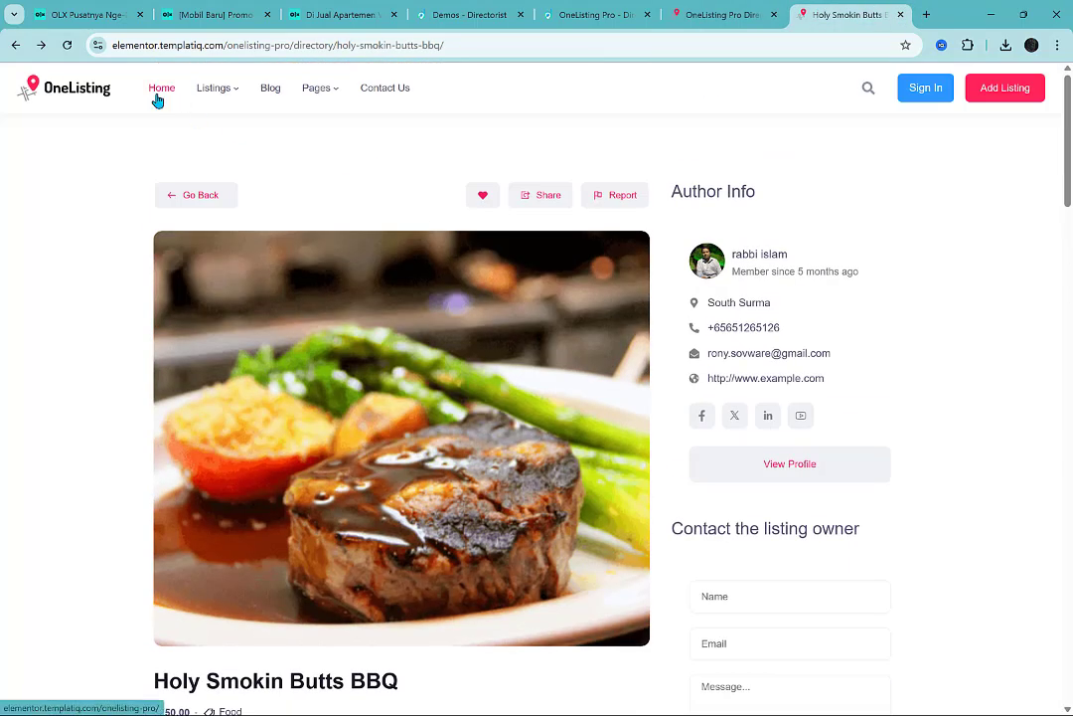
Open the Shopping category from the demo homepage and examine its filters and listings.
{"action": "left_click", "coordinate": [749, 9]}
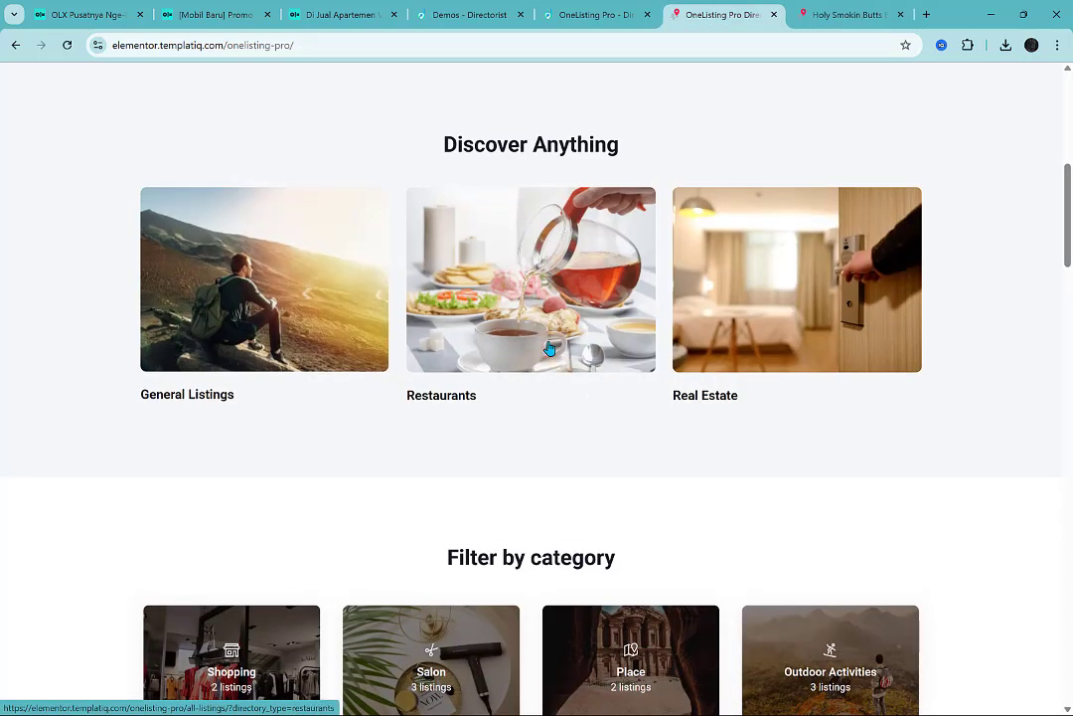
{"action": "scroll", "coordinate": [367, 381], "scroll_direction": "down", "scroll_amount": 4}
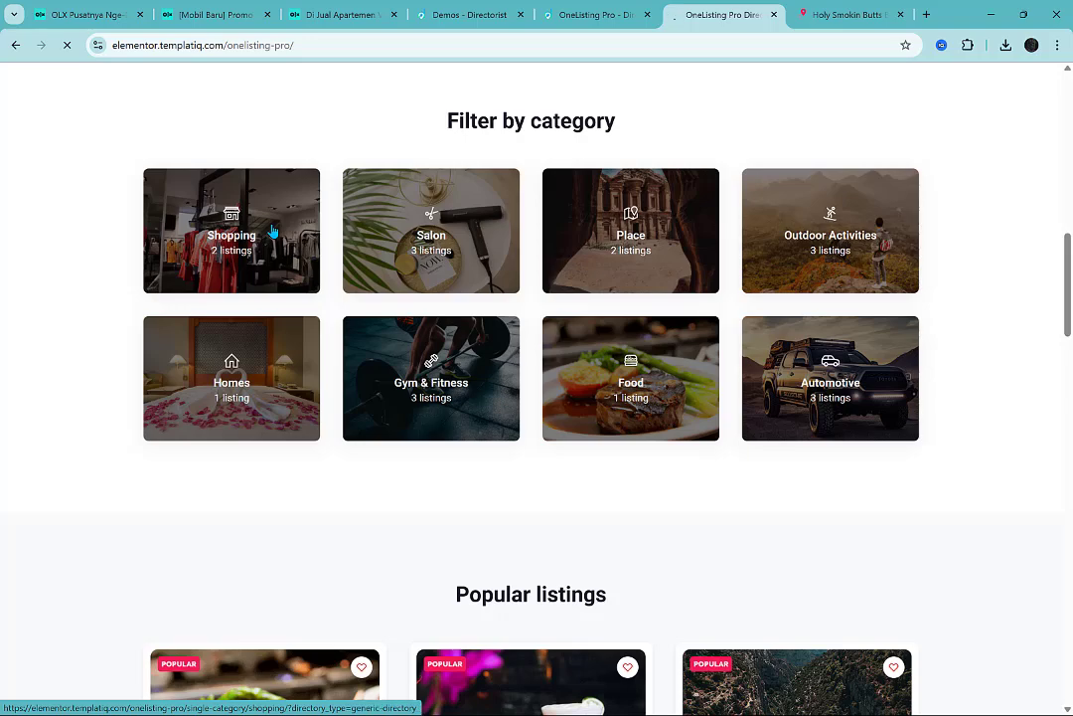
{"action": "scroll", "coordinate": [55, 429], "scroll_direction": "down", "scroll_amount": 4}
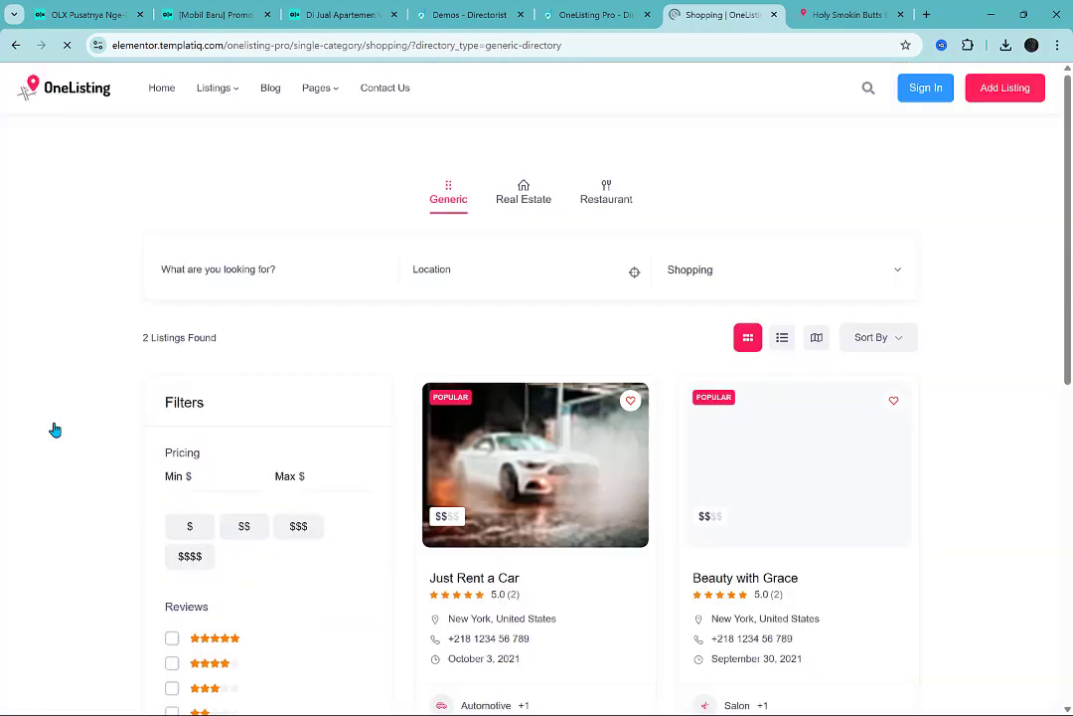
{"action": "scroll", "coordinate": [55, 429], "scroll_direction": "down", "scroll_amount": 4}
{"action": "scroll", "coordinate": [55, 429], "scroll_direction": "up", "scroll_amount": 1}
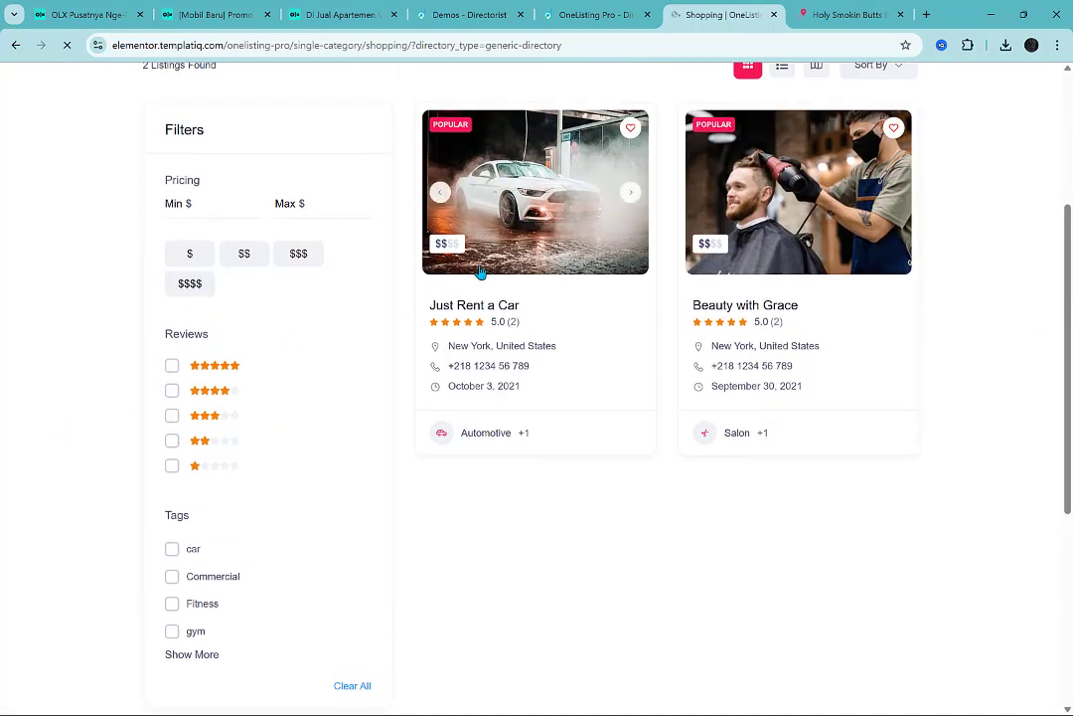
Open the Just Rent a Car and Beauty with Grace listings in new tabs, and examine the car listing's video, reviews and author information.
{"action": "middle_click", "coordinate": [484, 309]}
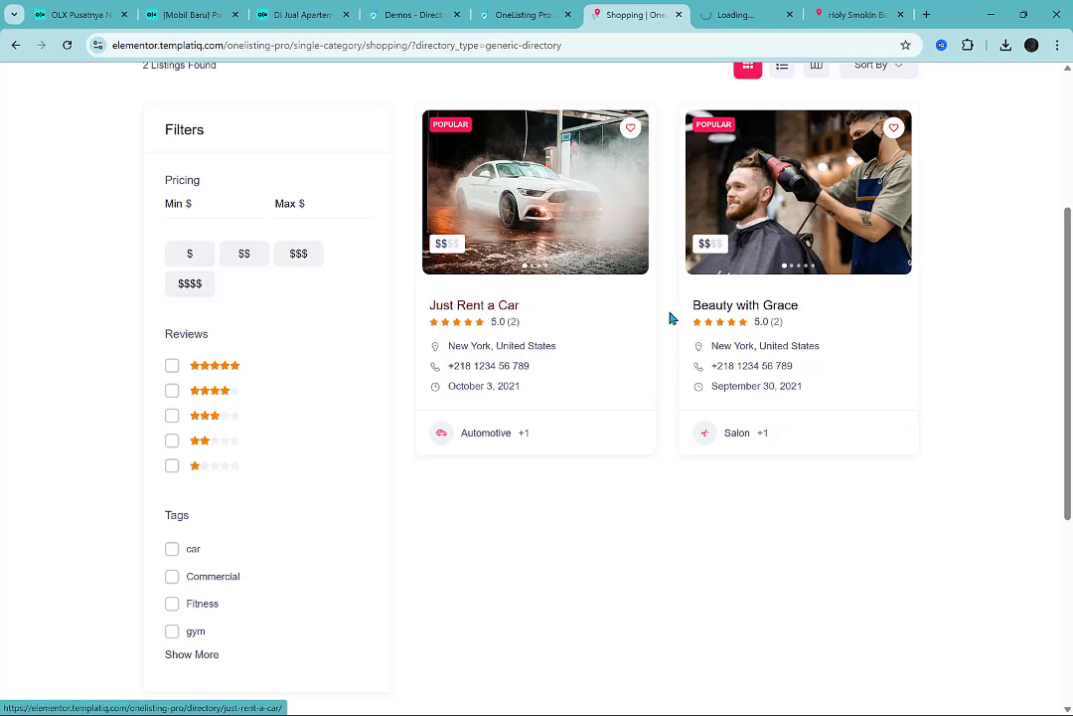
{"action": "middle_click", "coordinate": [759, 309]}
{"action": "key", "text": "ctrl+Tab"}
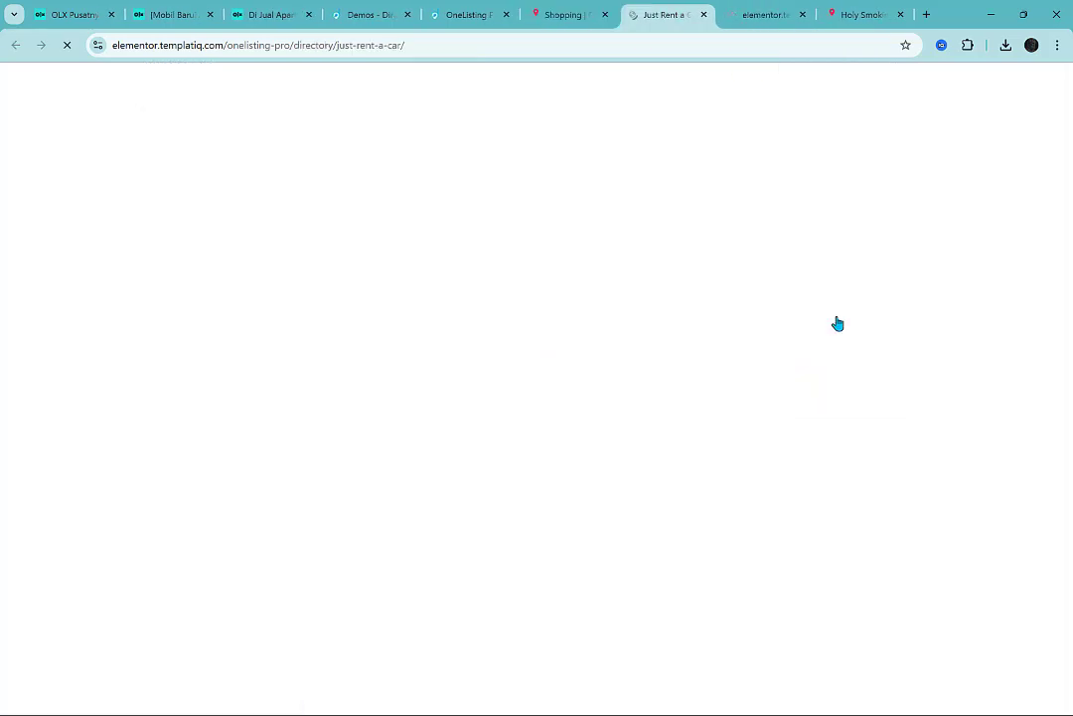
{"action": "scroll", "coordinate": [965, 397], "scroll_direction": "down", "scroll_amount": 10}
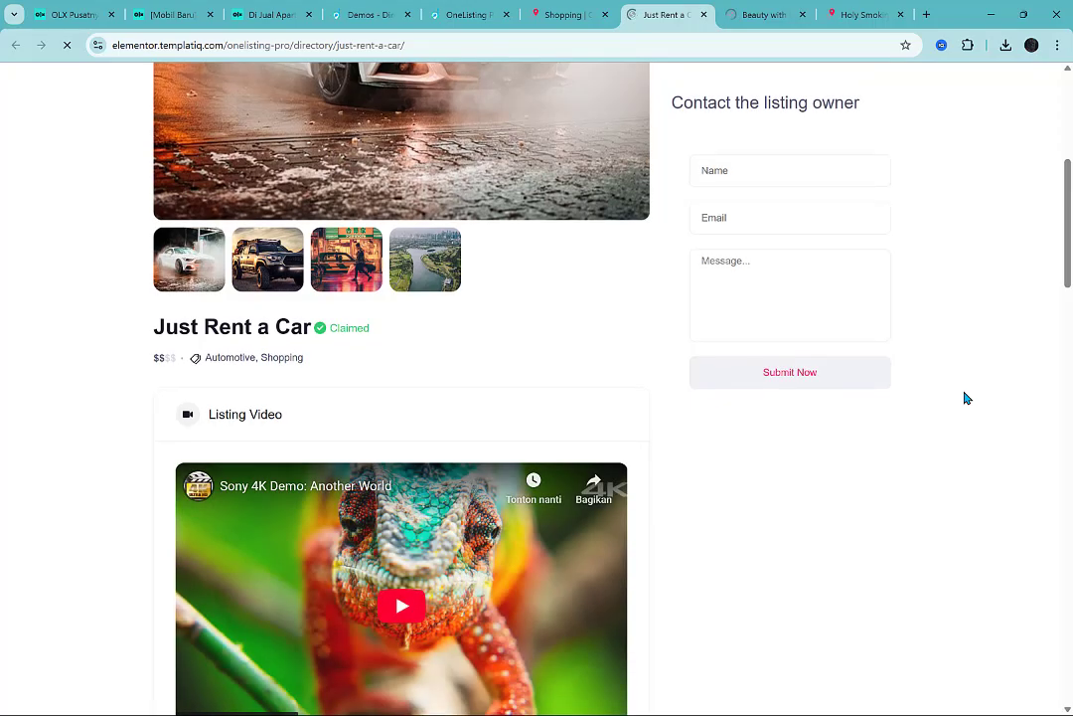
{"action": "scroll", "coordinate": [964, 398], "scroll_direction": "down", "scroll_amount": 4}
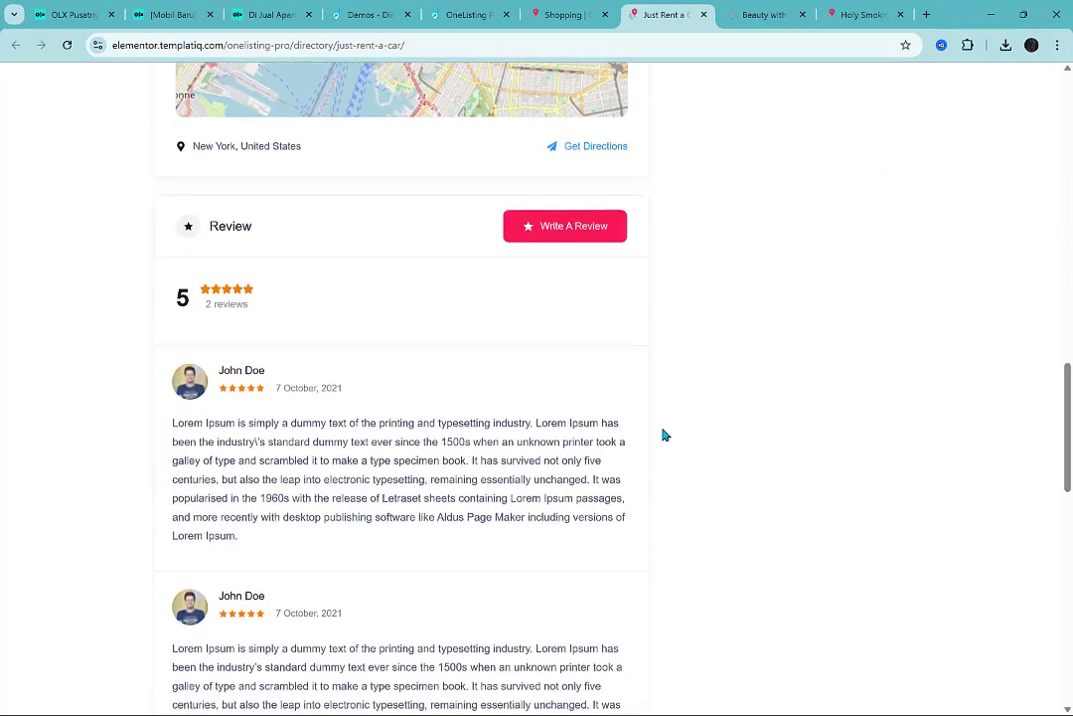
{"action": "scroll", "coordinate": [664, 433], "scroll_direction": "down", "scroll_amount": 10}
{"action": "scroll", "coordinate": [599, 426], "scroll_direction": "up", "scroll_amount": 18}
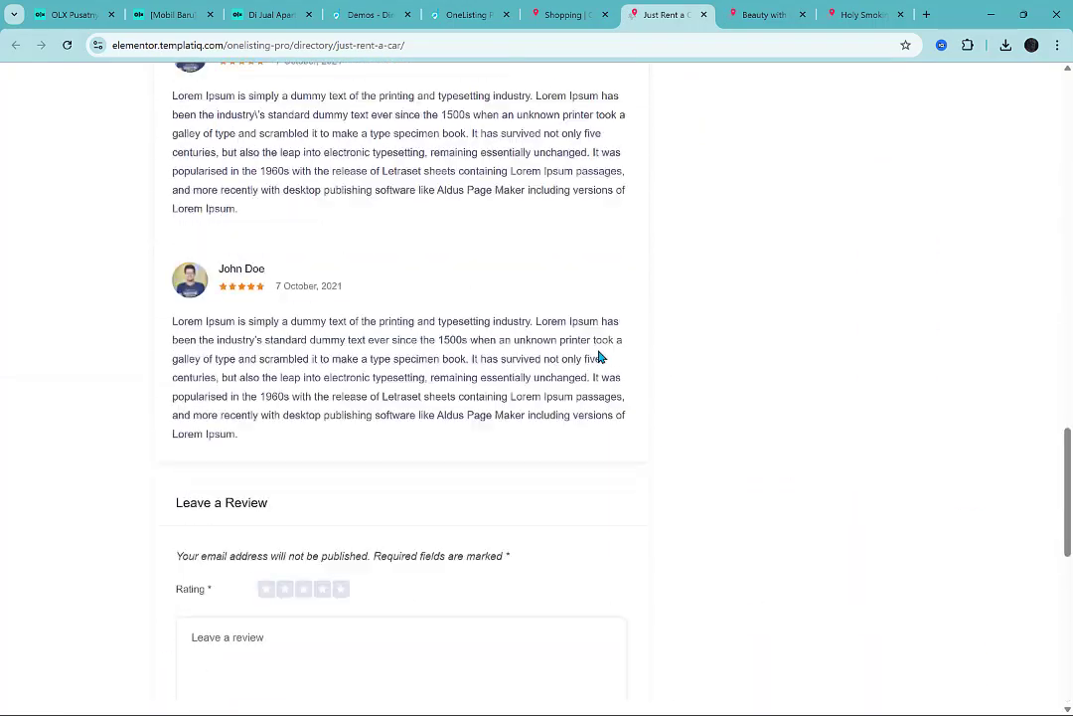
{"action": "scroll", "coordinate": [439, 420], "scroll_direction": "up", "scroll_amount": 7}
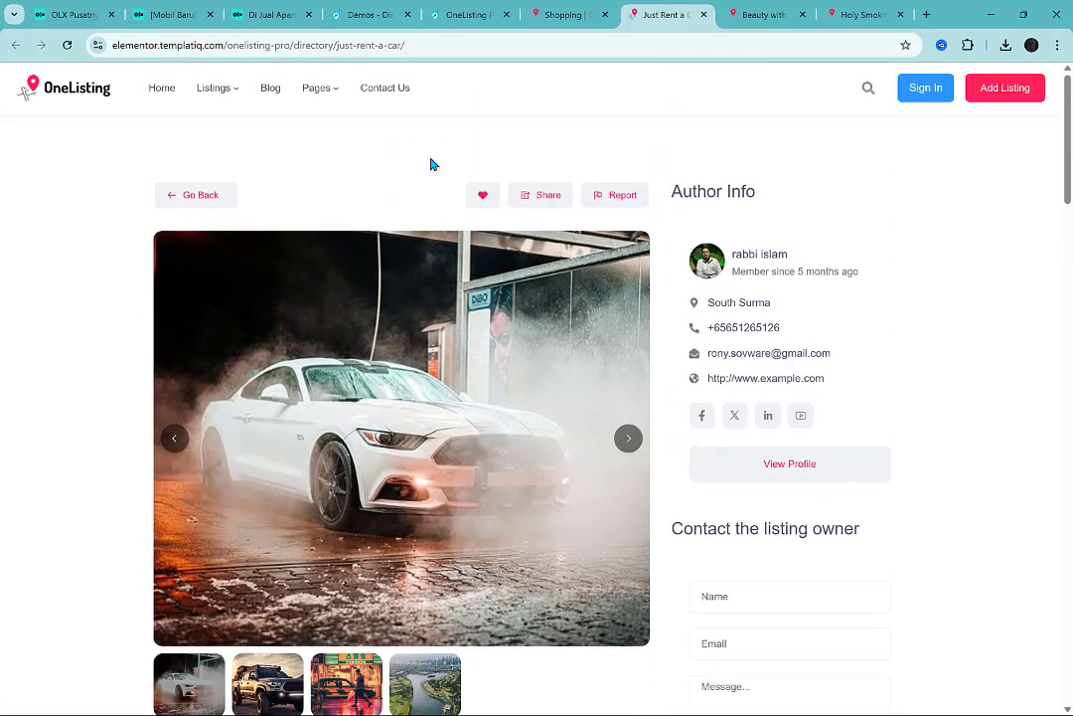
Examine the Beauty with Grace listing's photos, video, review form and footer.
{"action": "left_click", "coordinate": [782, 11]}
{"action": "scroll", "coordinate": [633, 467], "scroll_direction": "down", "scroll_amount": 15}
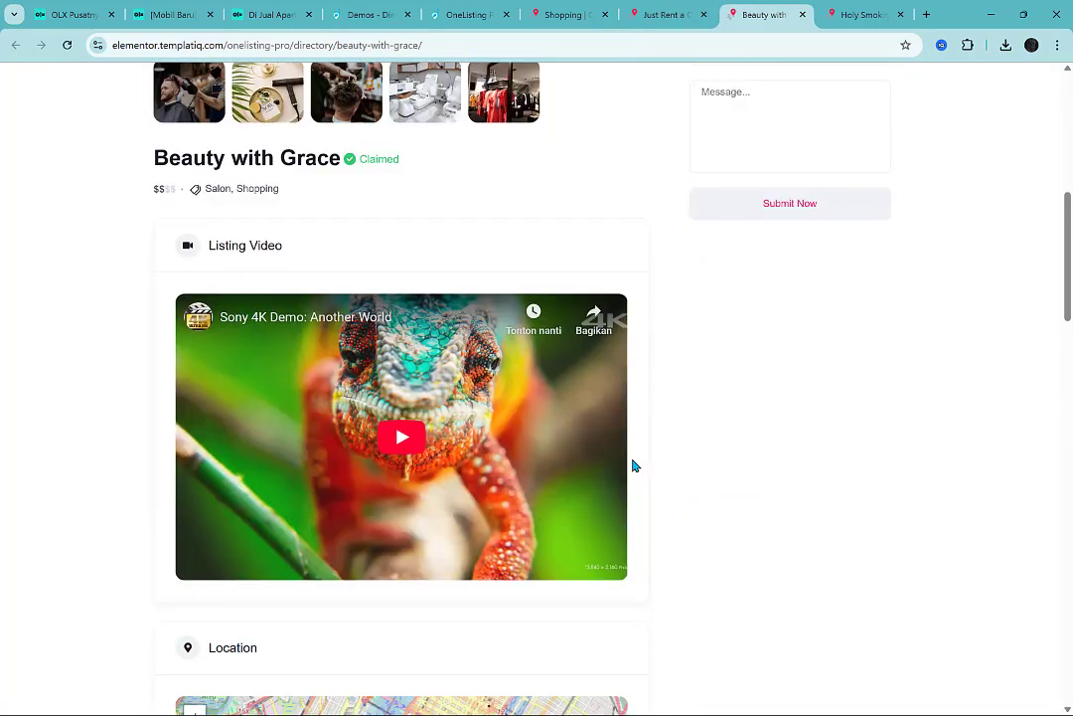
{"action": "scroll", "coordinate": [633, 466], "scroll_direction": "down", "scroll_amount": 6}
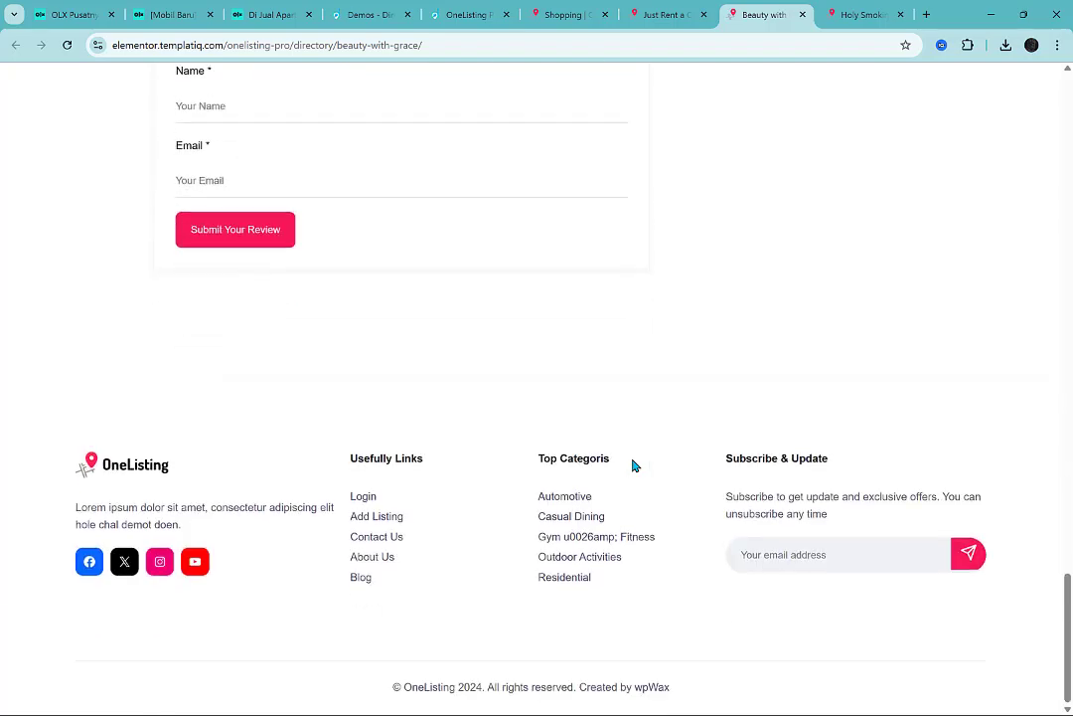
{"action": "scroll", "coordinate": [633, 466], "scroll_direction": "up", "scroll_amount": 12}
{"action": "scroll", "coordinate": [634, 465], "scroll_direction": "up", "scroll_amount": 5}
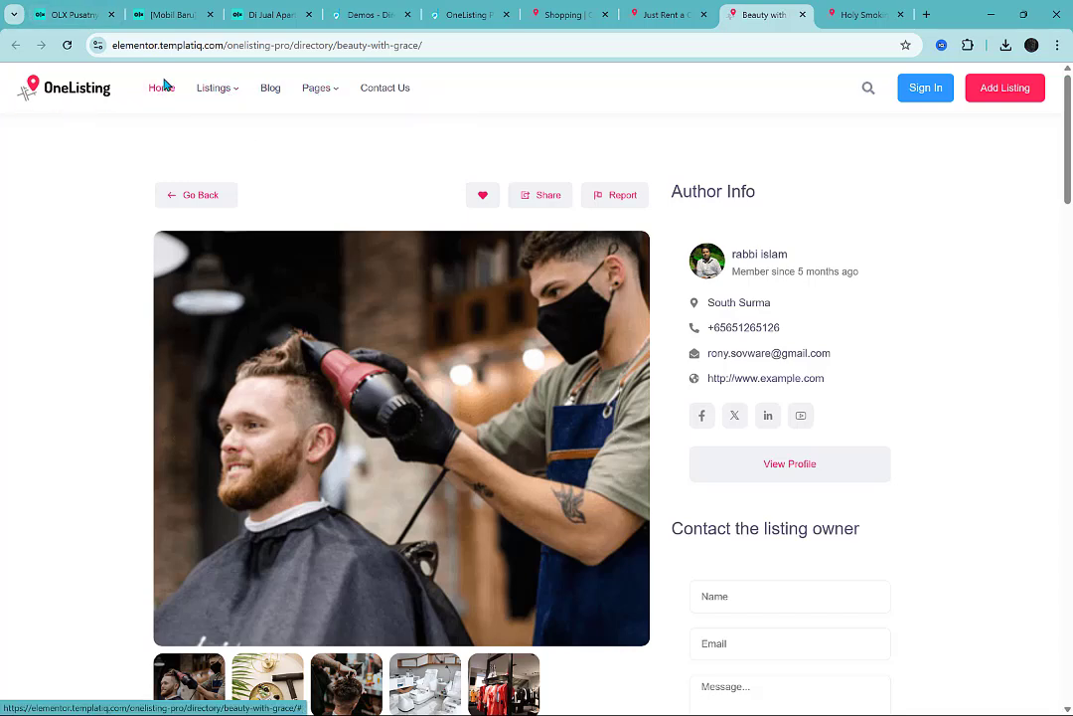
Examine the demo homepage's directory types, categories, locations, testimonials and news, and compare it with the OLX apartment listing.
{"action": "left_click", "coordinate": [58, 80]}
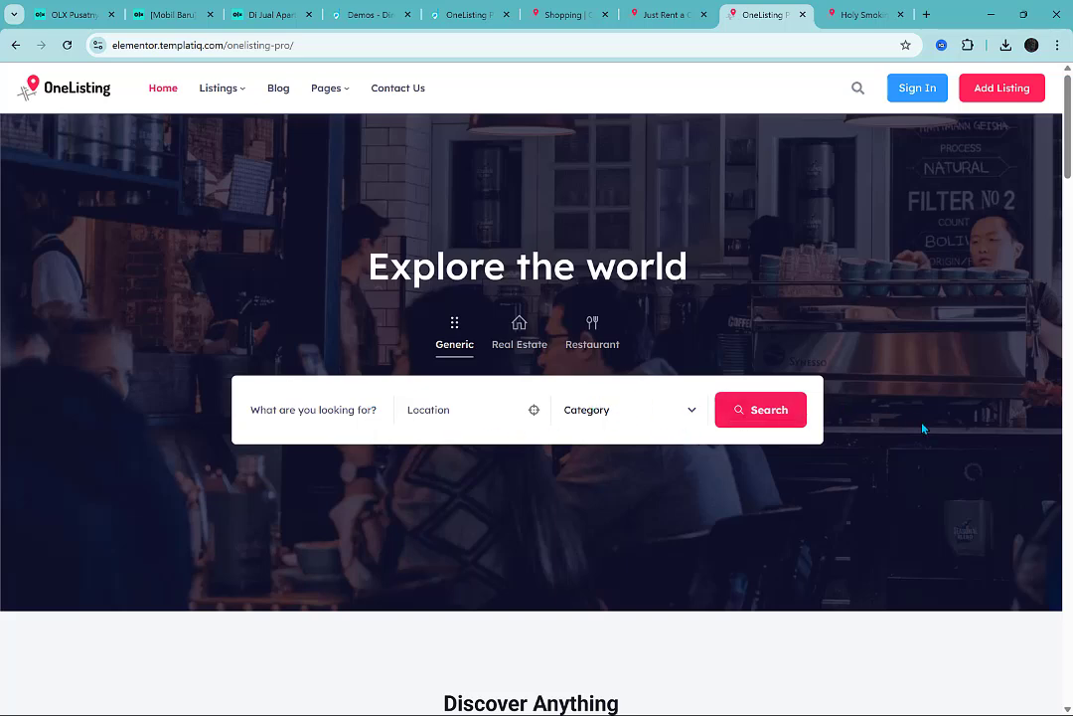
{"action": "scroll", "coordinate": [922, 428], "scroll_direction": "down", "scroll_amount": 1}
{"action": "scroll", "coordinate": [924, 238], "scroll_direction": "up", "scroll_amount": 1}
{"action": "scroll", "coordinate": [954, 274], "scroll_direction": "down", "scroll_amount": 7}
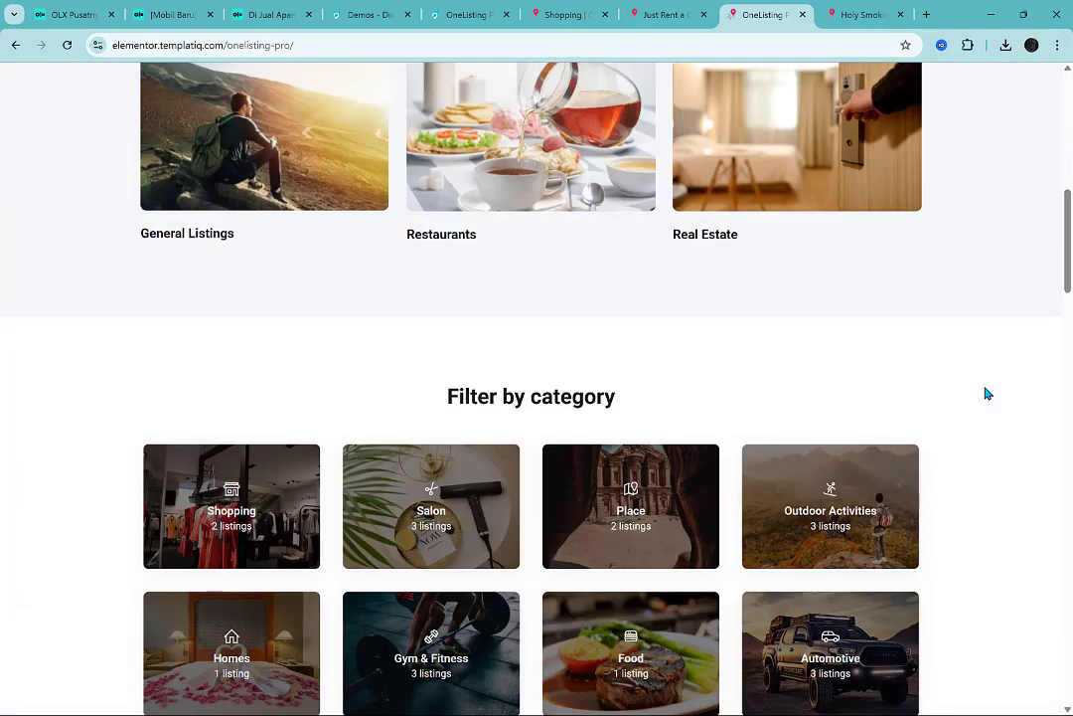
{"action": "scroll", "coordinate": [986, 393], "scroll_direction": "up", "scroll_amount": 2}
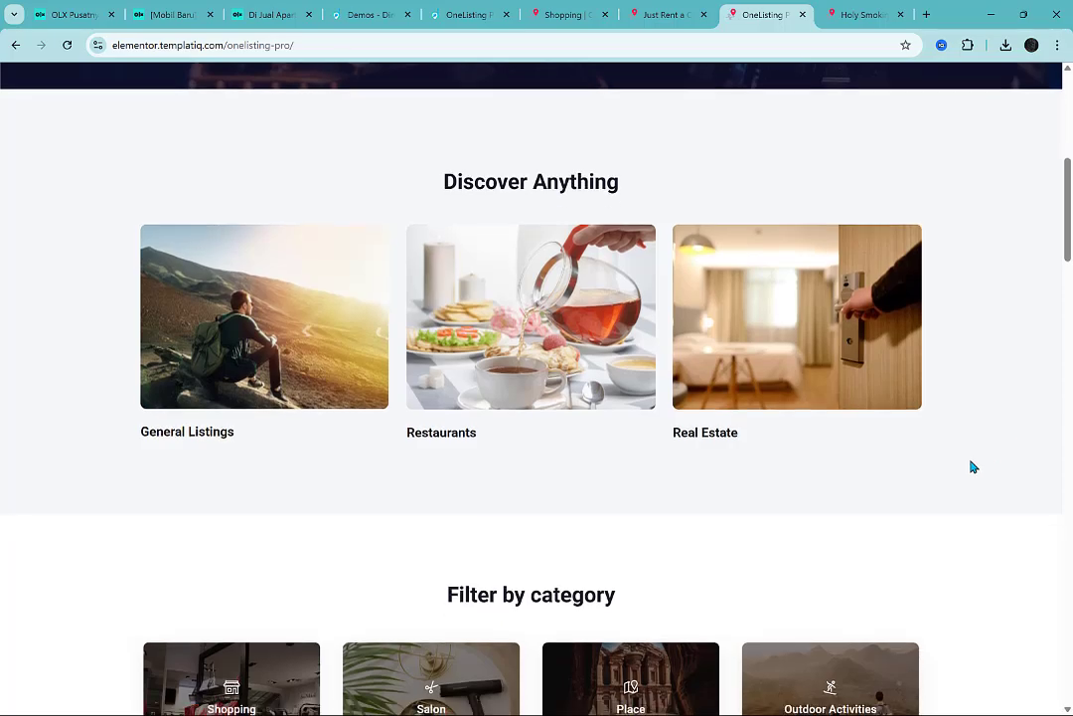
{"action": "scroll", "coordinate": [974, 417], "scroll_direction": "down", "scroll_amount": 4}
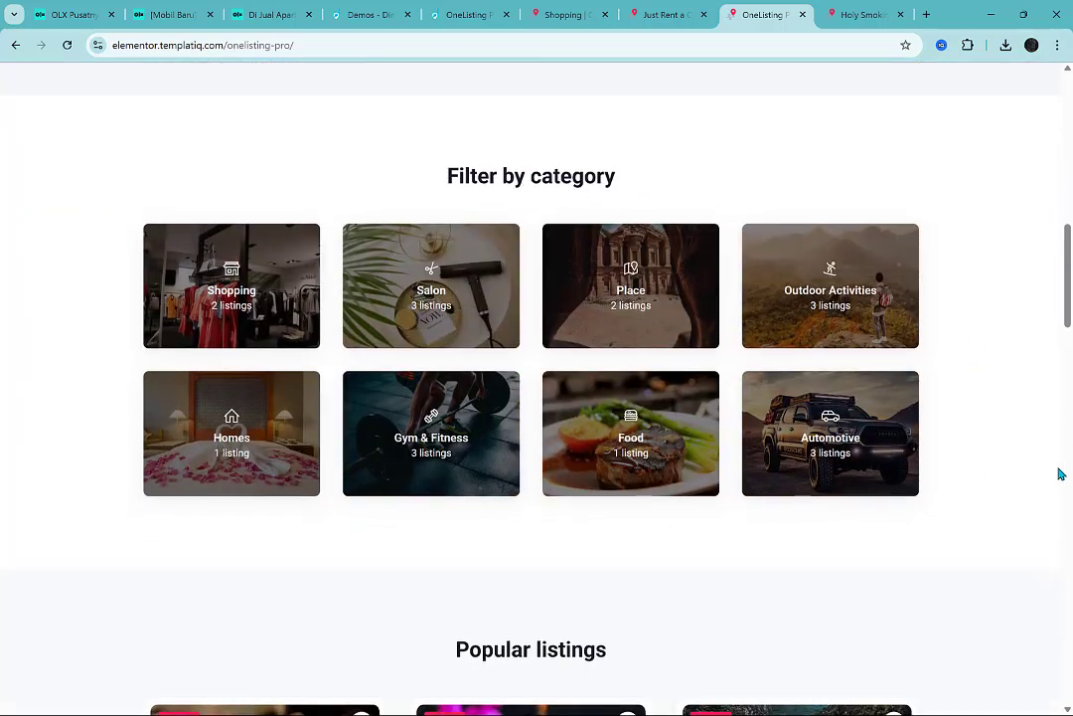
{"action": "scroll", "coordinate": [1060, 474], "scroll_direction": "down", "scroll_amount": 15}
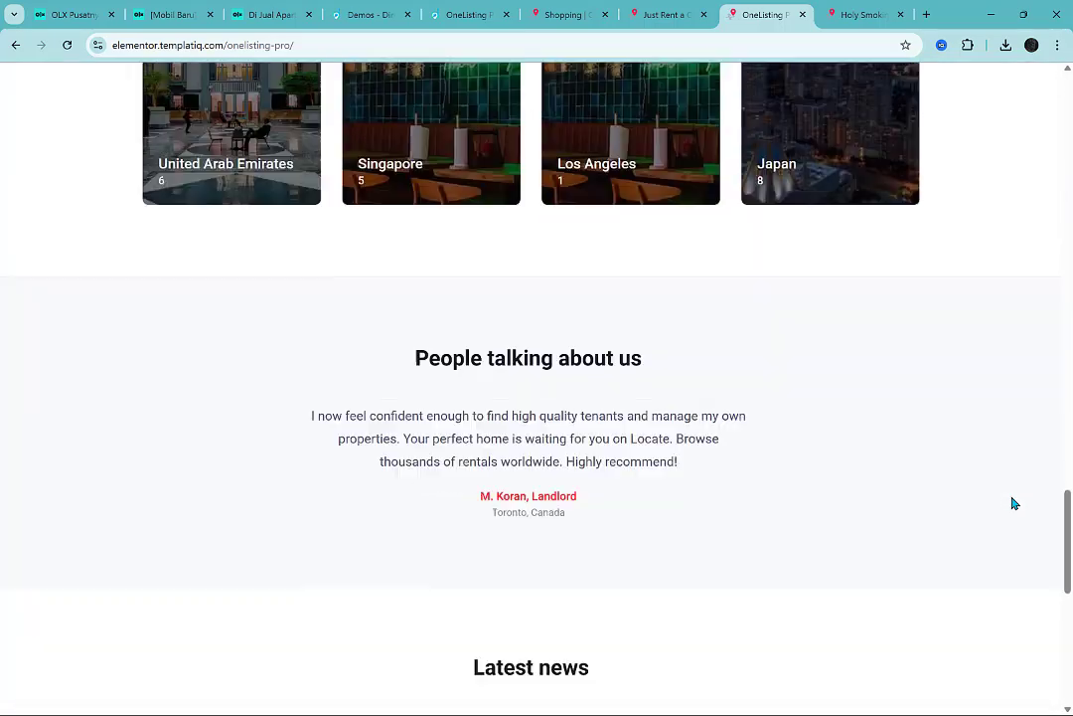
{"action": "scroll", "coordinate": [1013, 504], "scroll_direction": "down", "scroll_amount": 7}
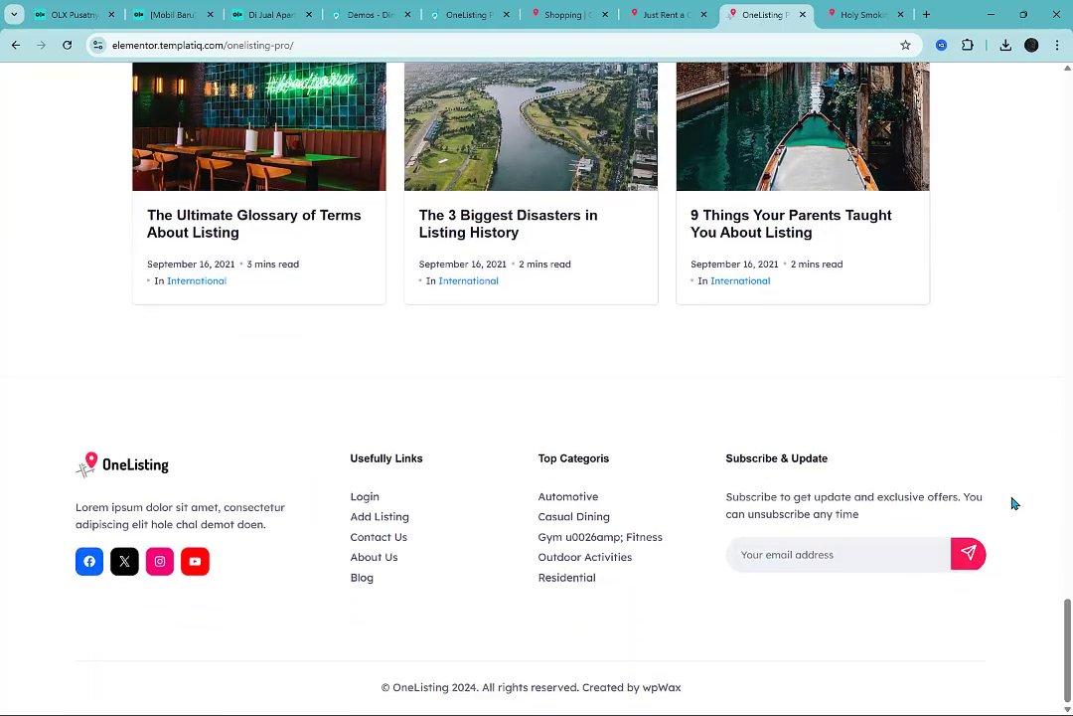
{"action": "scroll", "coordinate": [1017, 501], "scroll_direction": "up", "scroll_amount": 12}
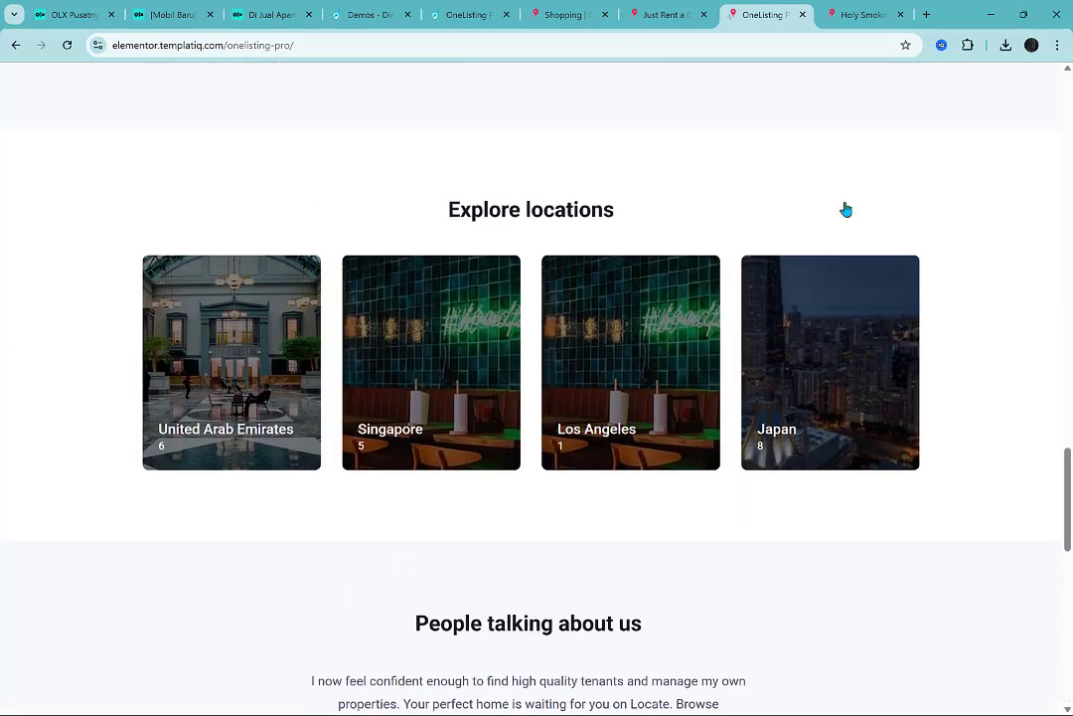
{"action": "left_click", "coordinate": [403, 6]}
{"action": "left_click", "coordinate": [277, 12]}
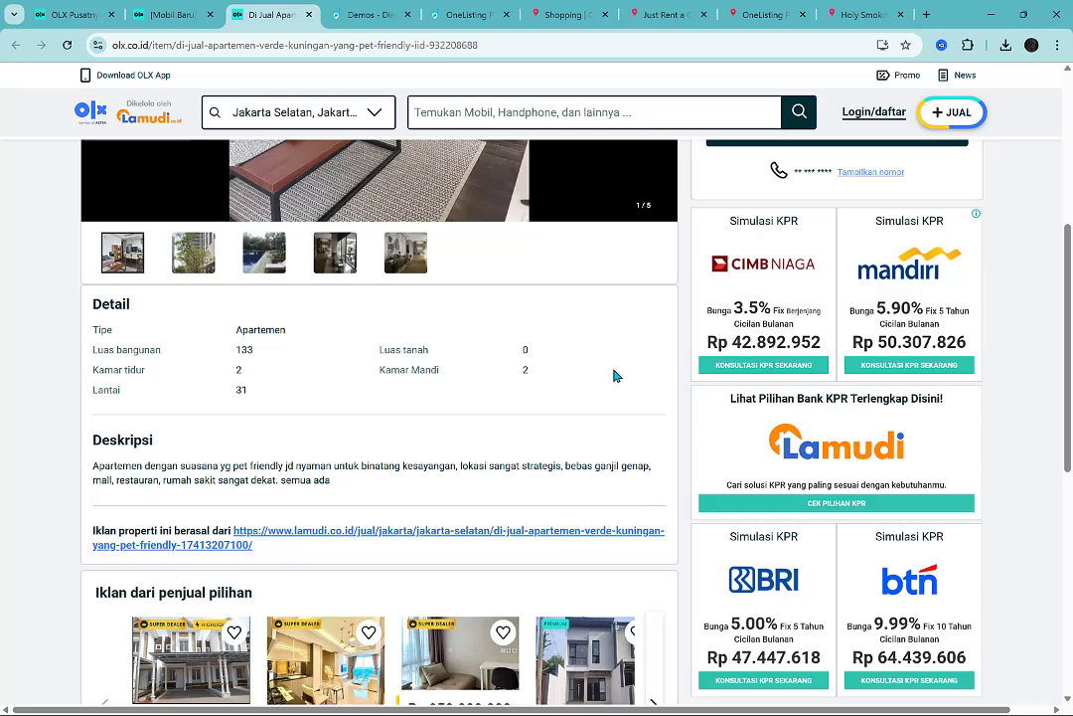
Switch to the browser window with the WordPress admin, and close its YouTube Studio and Gmail tabs.
{"action": "key", "text": "alt+Tab"}
{"action": "key", "text": "alt+Tab"}
{"action": "key", "text": "alt+Tab"}
{"action": "key", "text": "alt+Tab"}
{"action": "key", "text": "alt+Tab"}
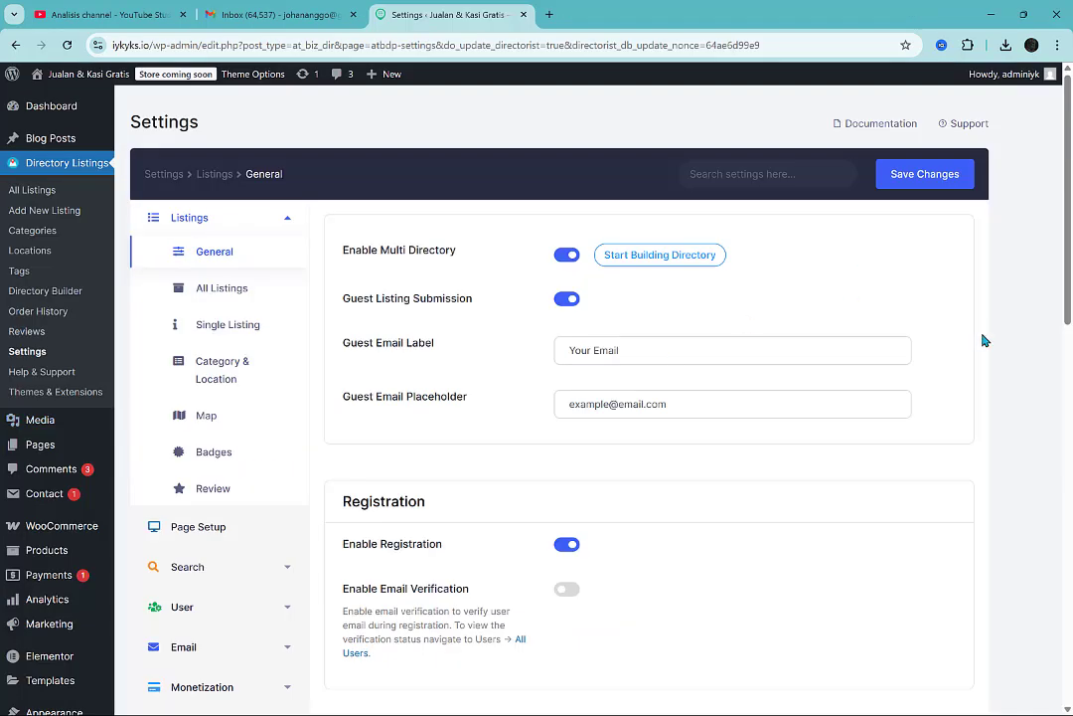
{"action": "left_click", "coordinate": [182, 14]}
{"action": "left_click", "coordinate": [182, 14]}
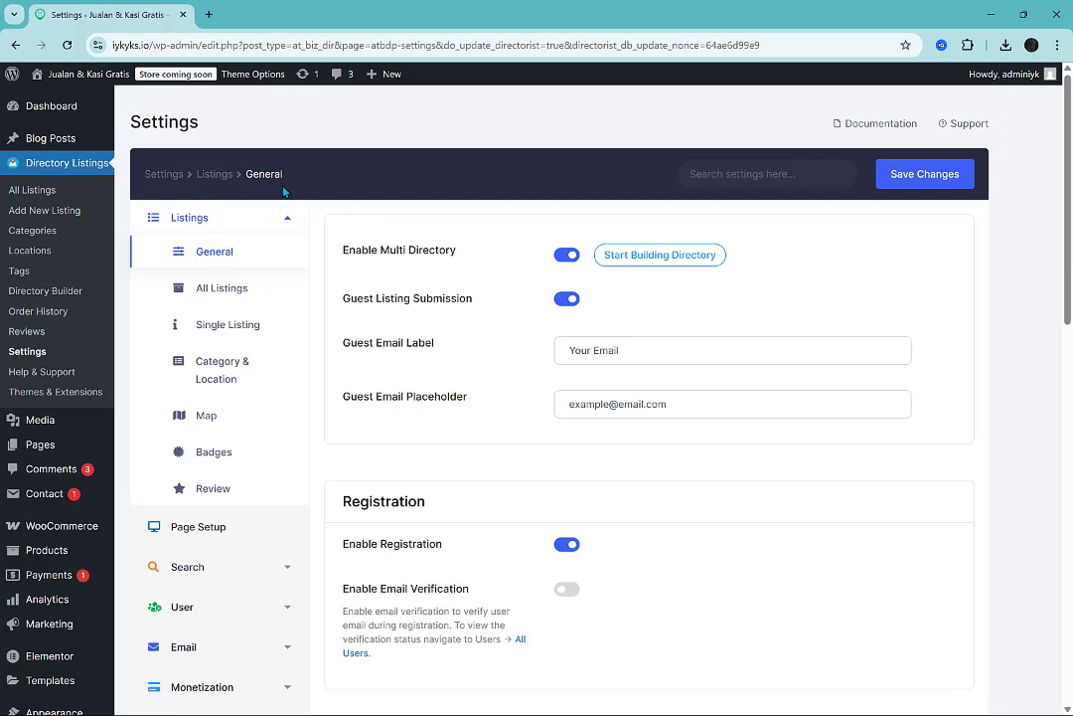
Check the general Directorist settings and the directory types in the Directory Builder, and open the list of all directory listings.
{"action": "mouse_move", "coordinate": [87, 103]}
{"action": "scroll", "coordinate": [318, 506], "scroll_direction": "down", "scroll_amount": 3}
{"action": "scroll", "coordinate": [318, 506], "scroll_direction": "up", "scroll_amount": 3}
{"action": "left_click", "coordinate": [669, 262]}
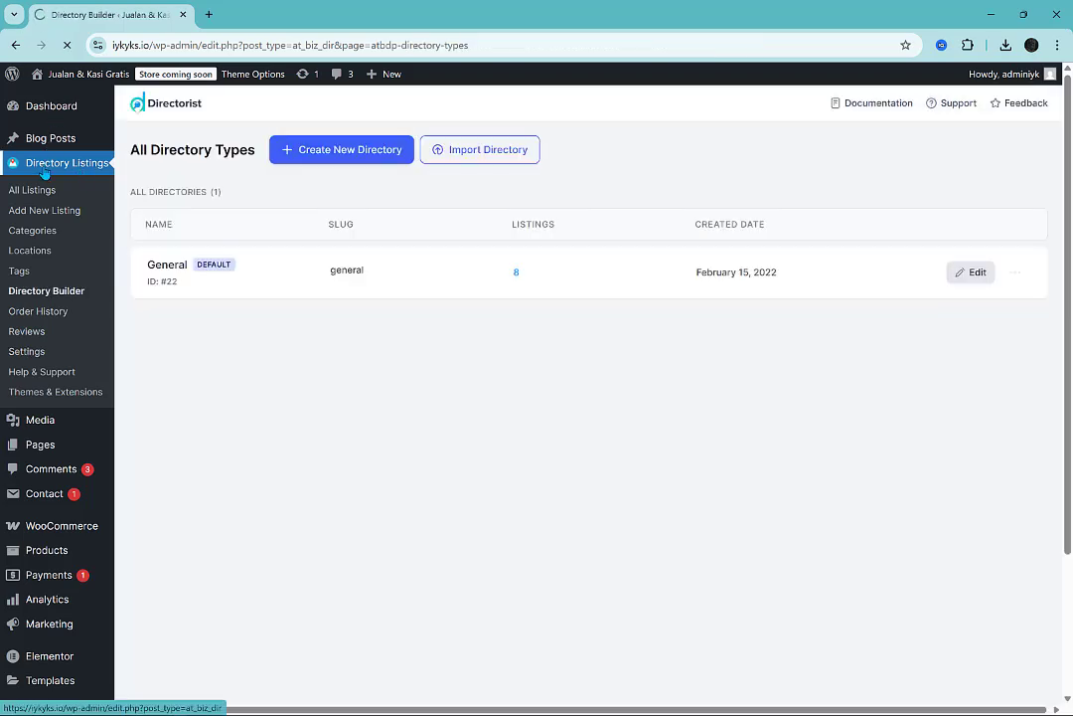
{"action": "left_click", "coordinate": [44, 171]}
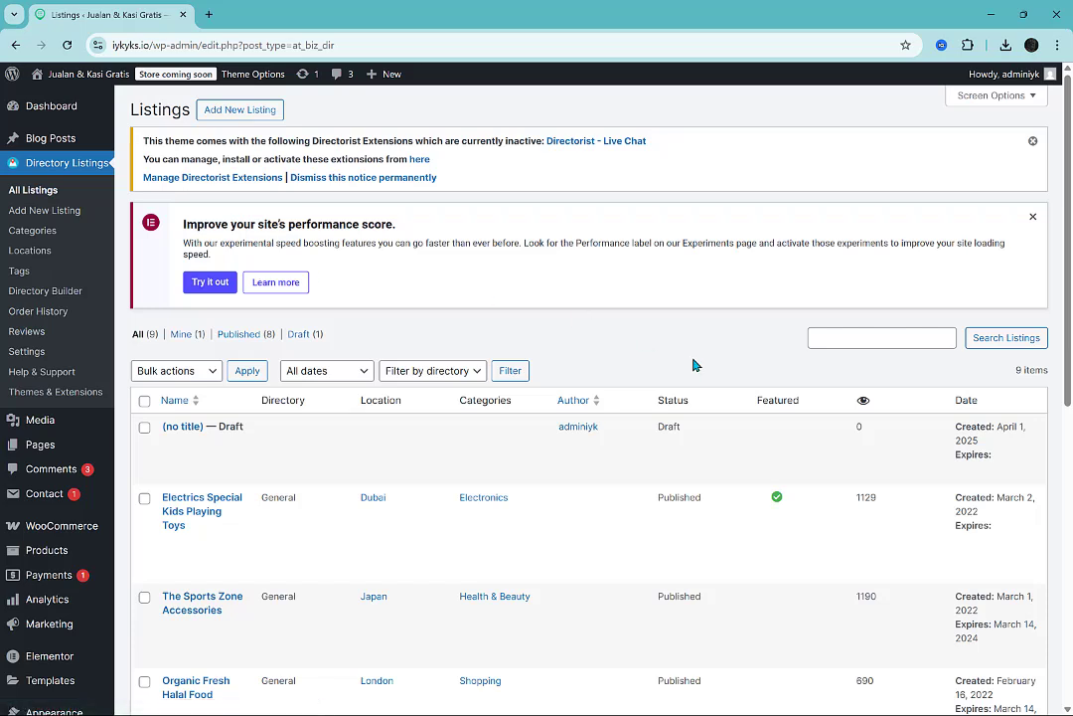
{"action": "key", "text": "alt+Tab"}
{"action": "key", "text": "alt+Tab"}
{"action": "key", "text": "alt+Tab"}
{"action": "key", "text": "alt+Tab"}
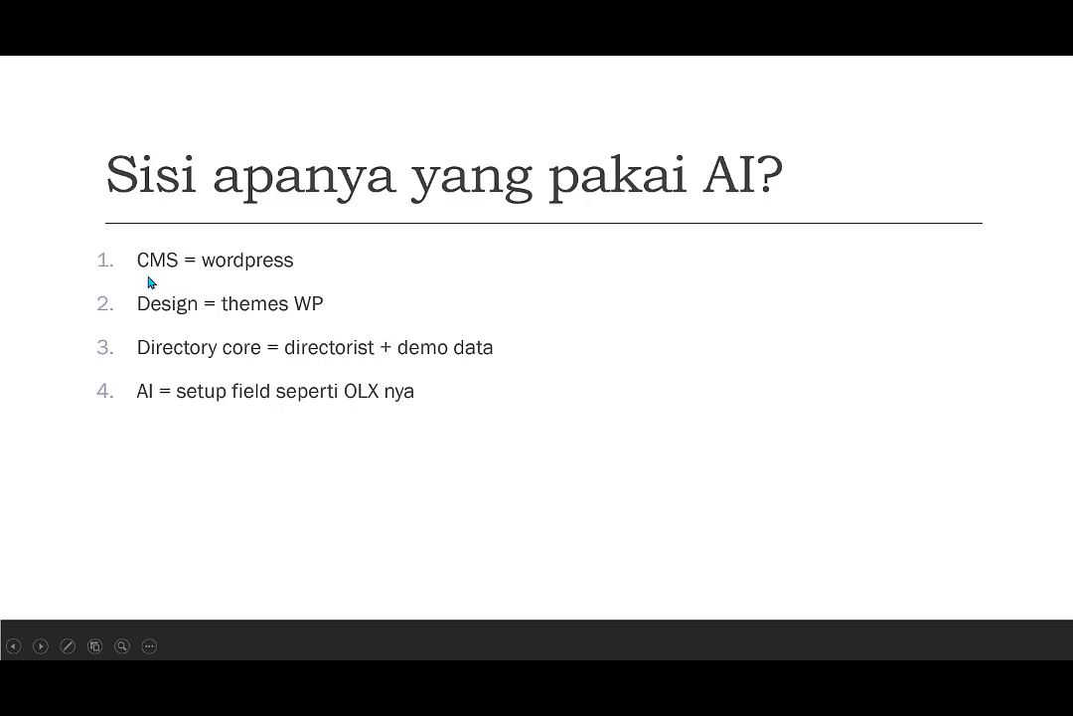
{"action": "scroll", "coordinate": [260, 271], "scroll_direction": "up", "scroll_amount": 2}
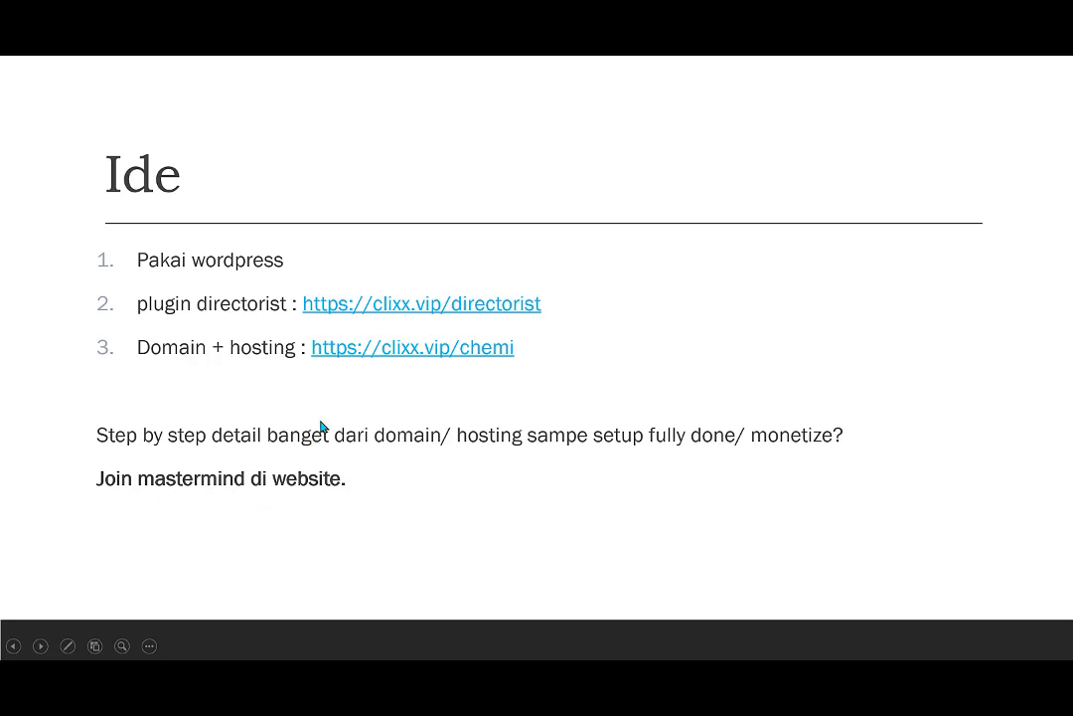
{"action": "left_click", "coordinate": [233, 364]}
{"action": "left_click", "coordinate": [232, 363]}
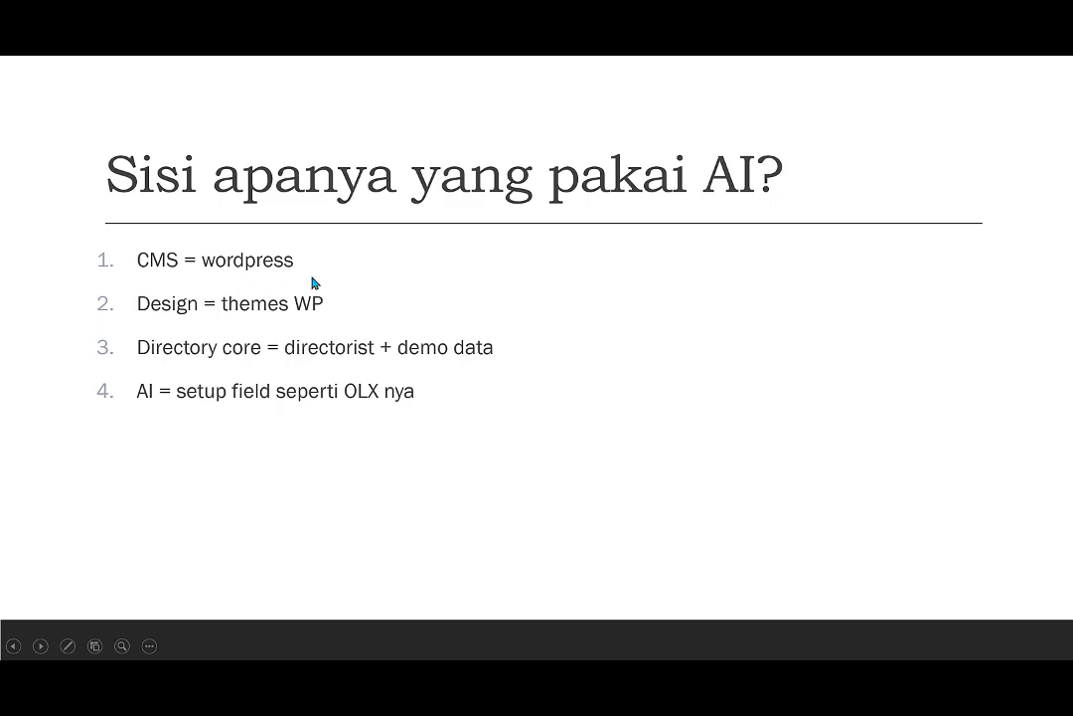
Switch to the WordPress admin, open the site's front page in a new tab, and open the installed themes page in the admin tab.
{"action": "key", "text": "alt+Tab"}
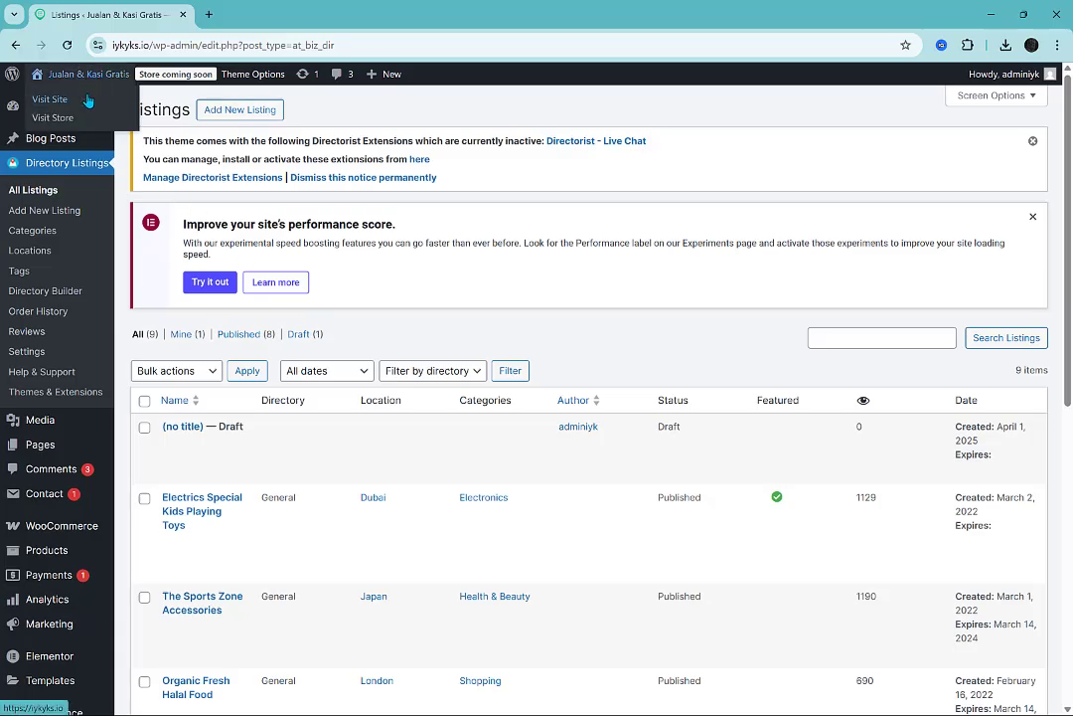
{"action": "left_click", "coordinate": [88, 100]}
{"action": "left_click", "coordinate": [89, 14]}
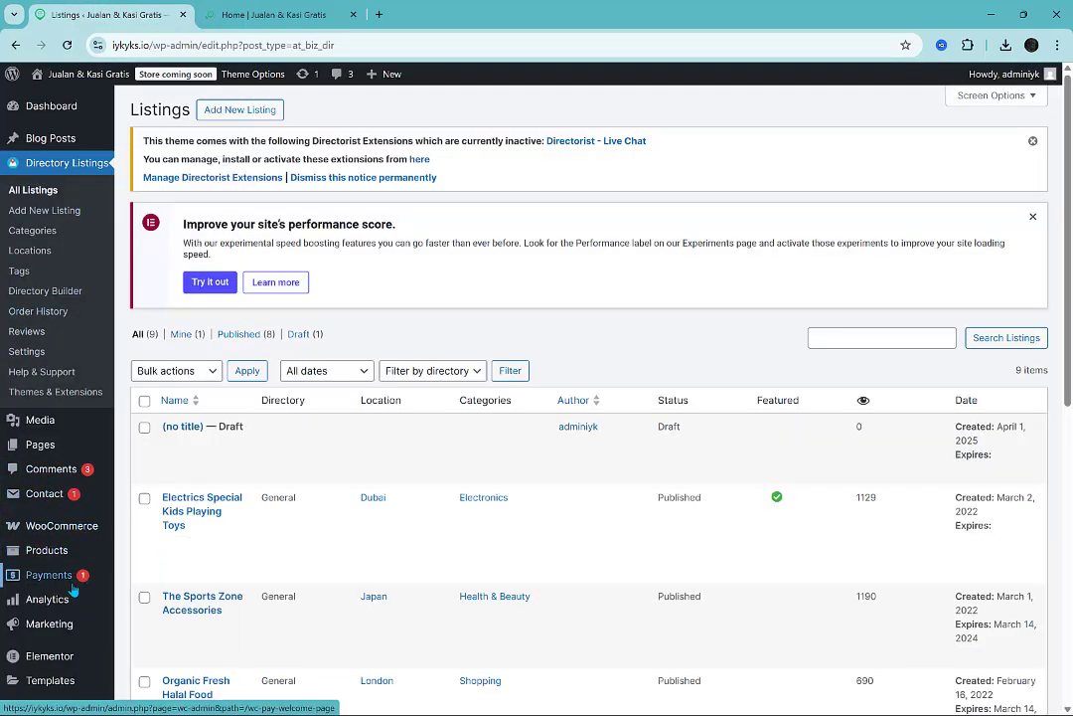
{"action": "scroll", "coordinate": [73, 590], "scroll_direction": "down", "scroll_amount": 5}
{"action": "mouse_move", "coordinate": [60, 540]}
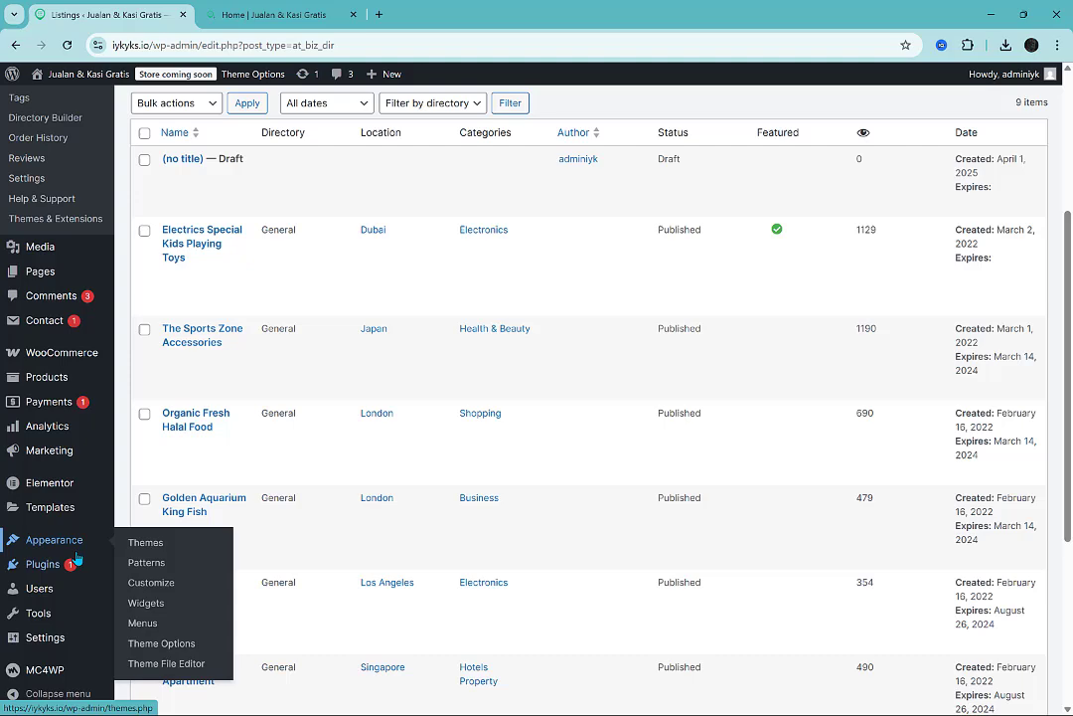
{"action": "left_click", "coordinate": [156, 544]}
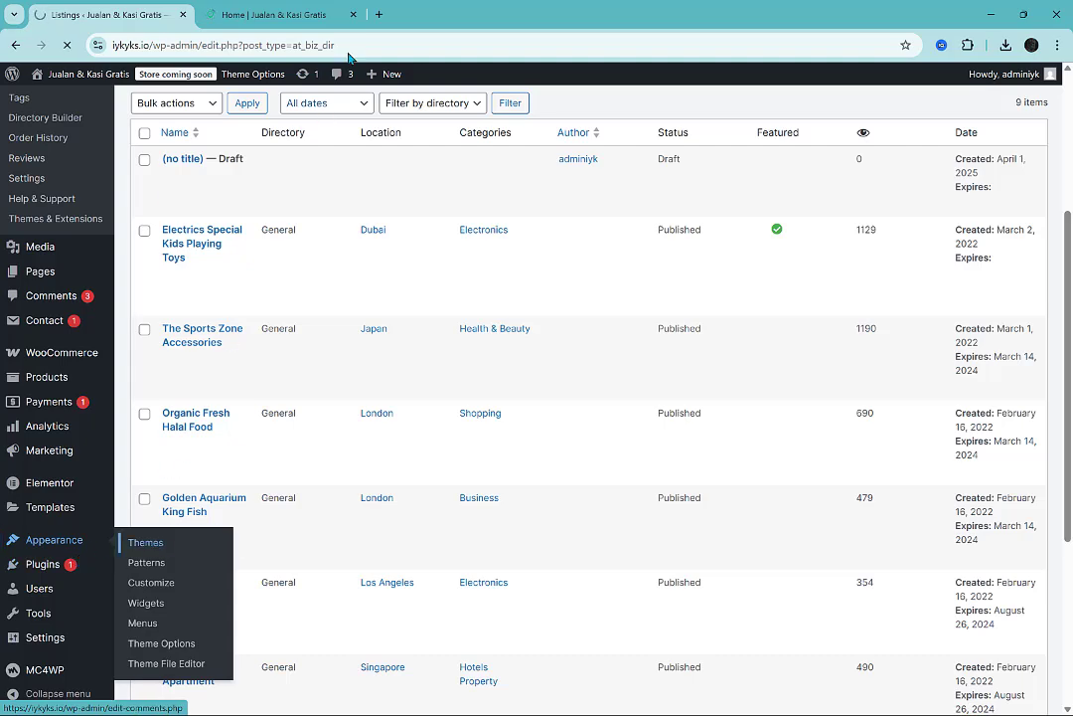
Compare the site's homepage with the active dClassified theme in the installed themes, and close the homepage tab.
{"action": "left_click", "coordinate": [268, 14]}
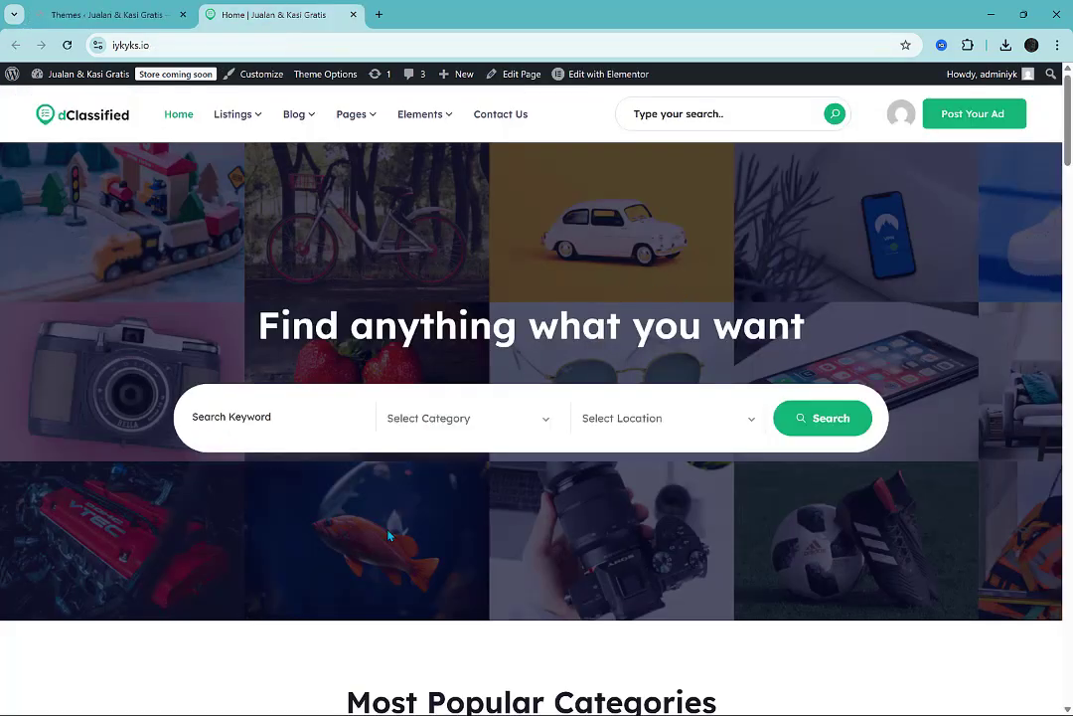
{"action": "key", "text": "ctrl+Tab"}
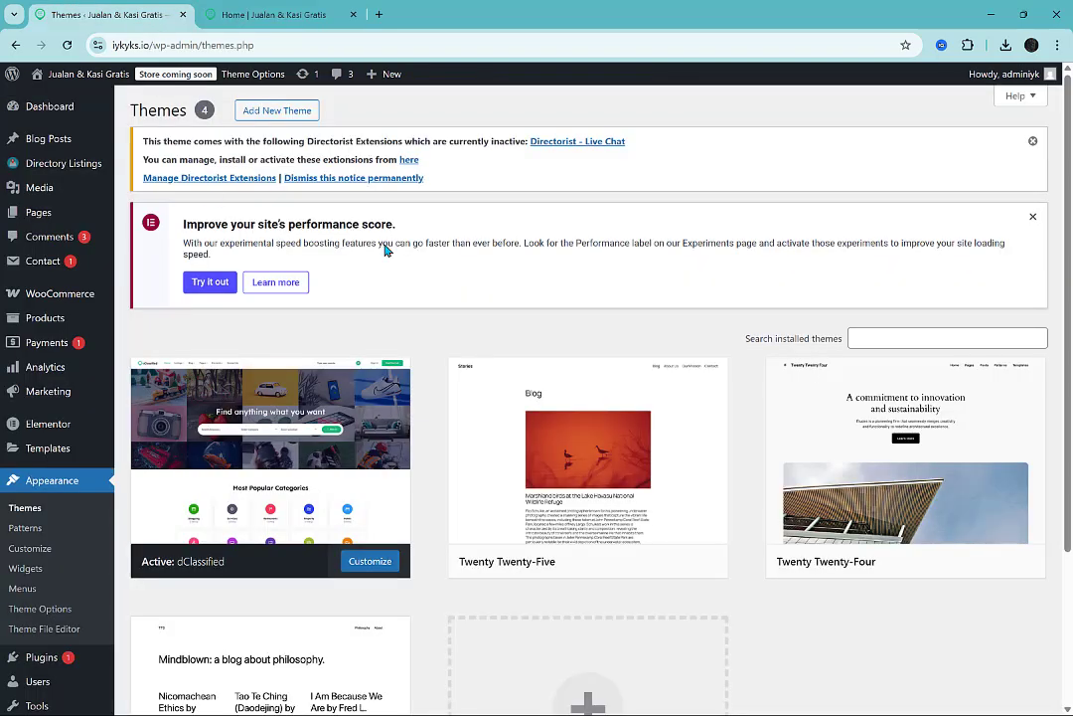
{"action": "scroll", "coordinate": [386, 249], "scroll_direction": "down", "scroll_amount": 3}
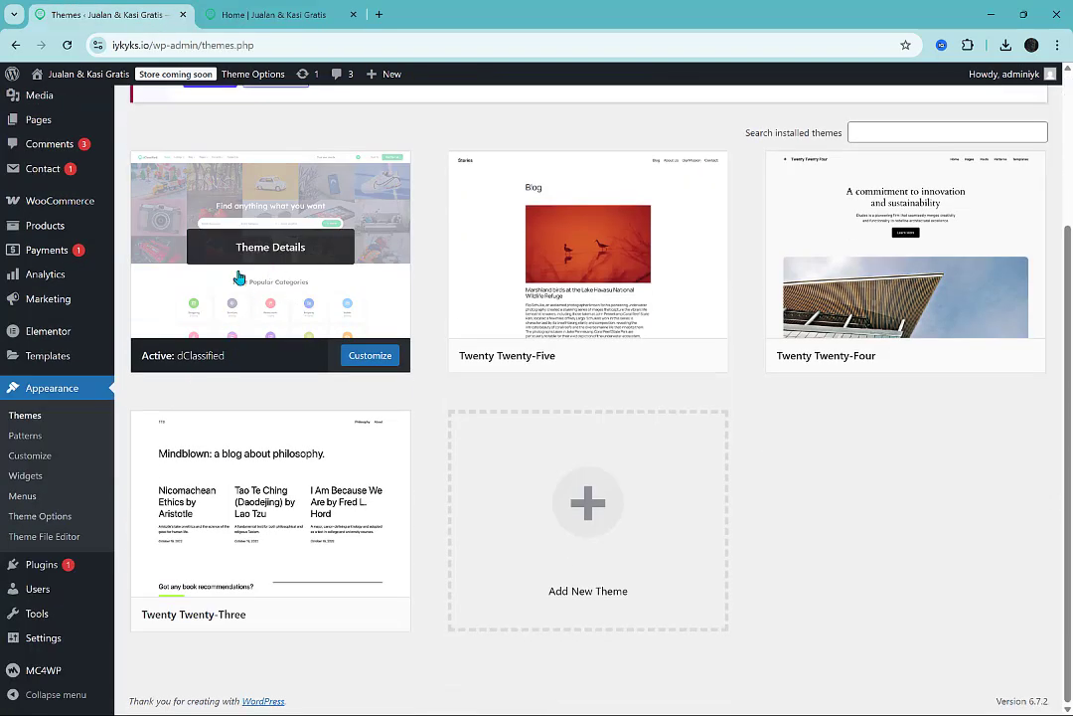
{"action": "left_click", "coordinate": [353, 15]}
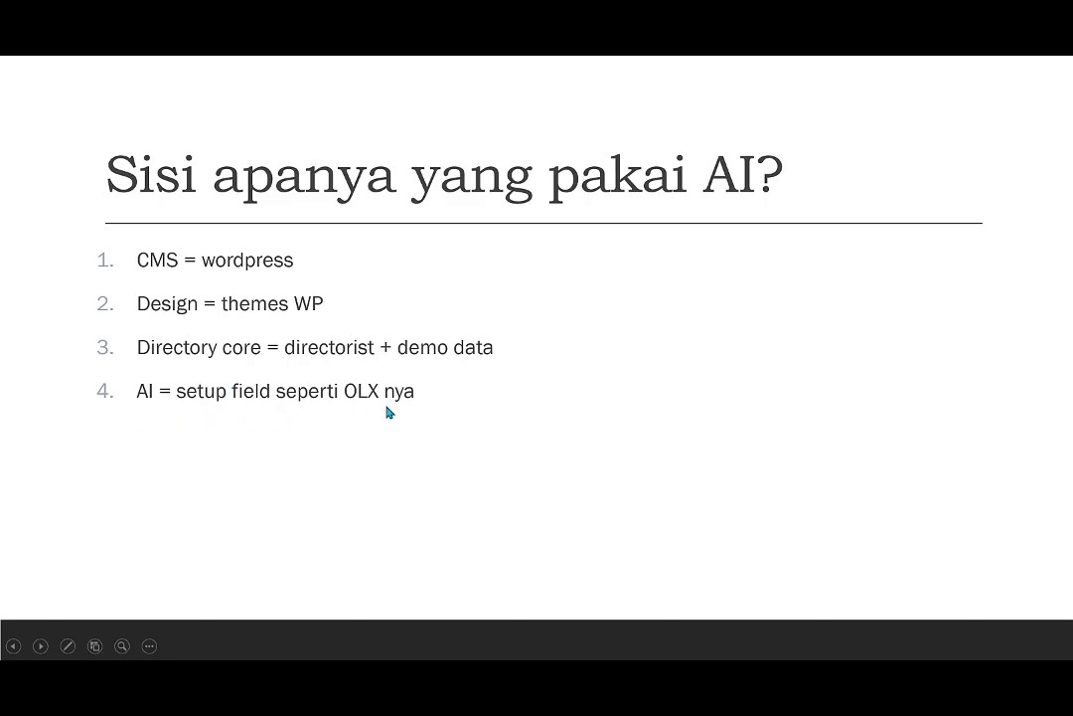
Return to the WordPress admin and open the list of all directory listings.
{"action": "key", "text": "alt+Tab"}
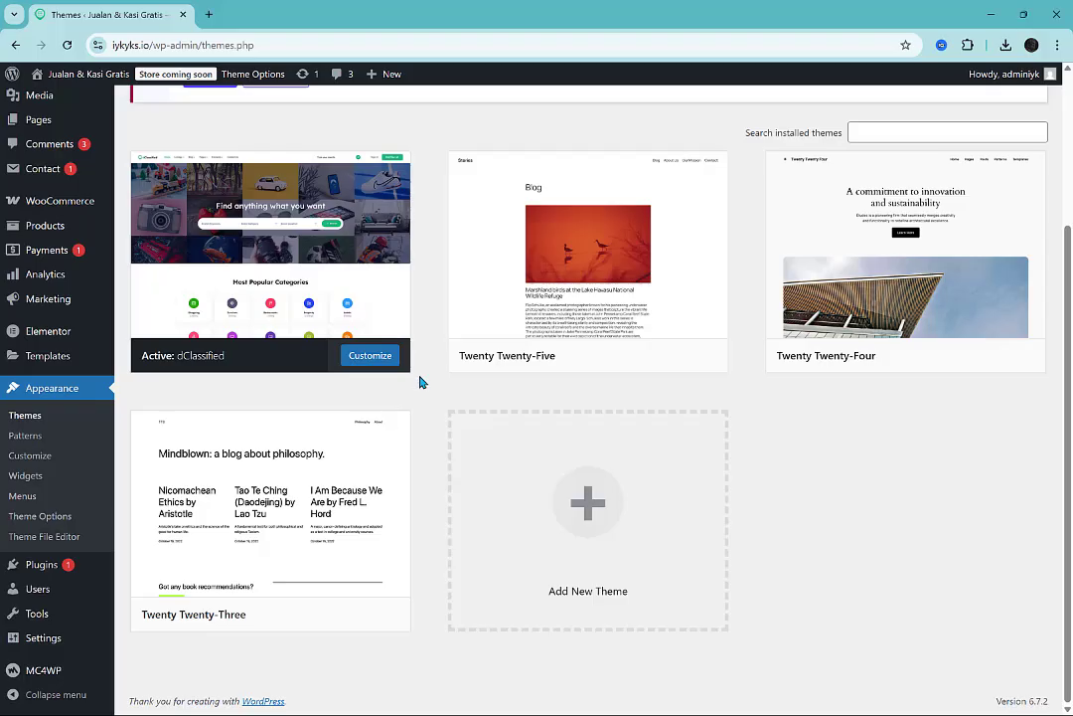
{"action": "scroll", "coordinate": [434, 318], "scroll_direction": "up", "scroll_amount": 2}
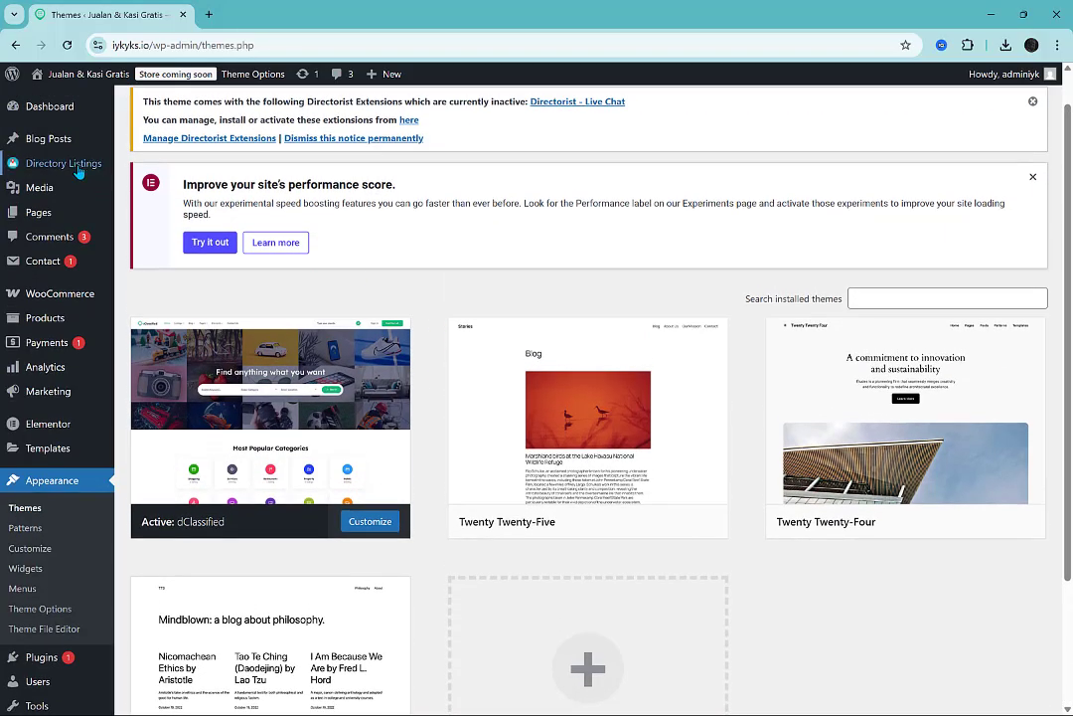
{"action": "mouse_move", "coordinate": [68, 163]}
{"action": "left_click", "coordinate": [142, 166]}
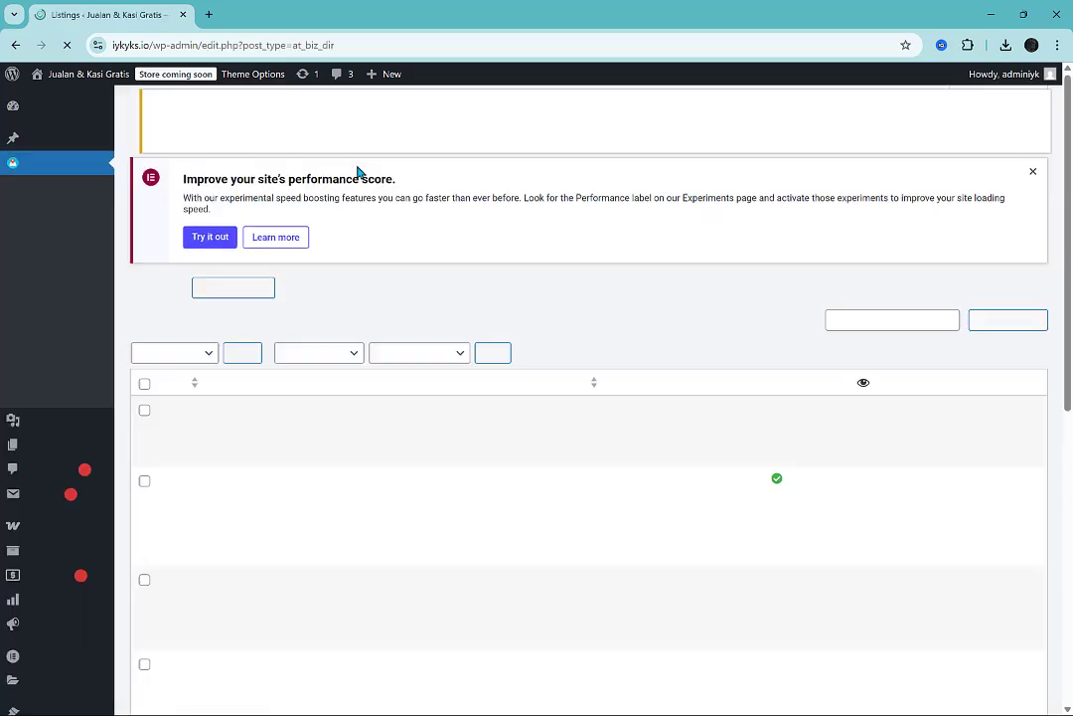
Look through the existing directory listings with their locations, categories and publication status.
{"action": "scroll", "coordinate": [584, 335], "scroll_direction": "down", "scroll_amount": 3}
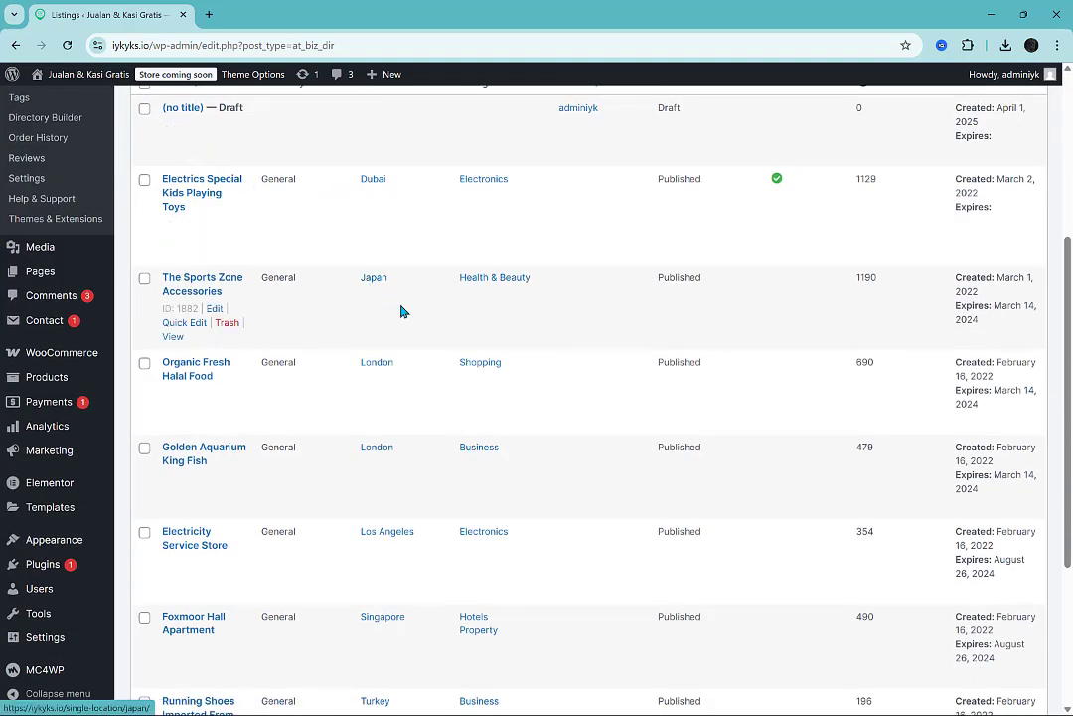
{"action": "scroll", "coordinate": [402, 311], "scroll_direction": "down", "scroll_amount": 1}
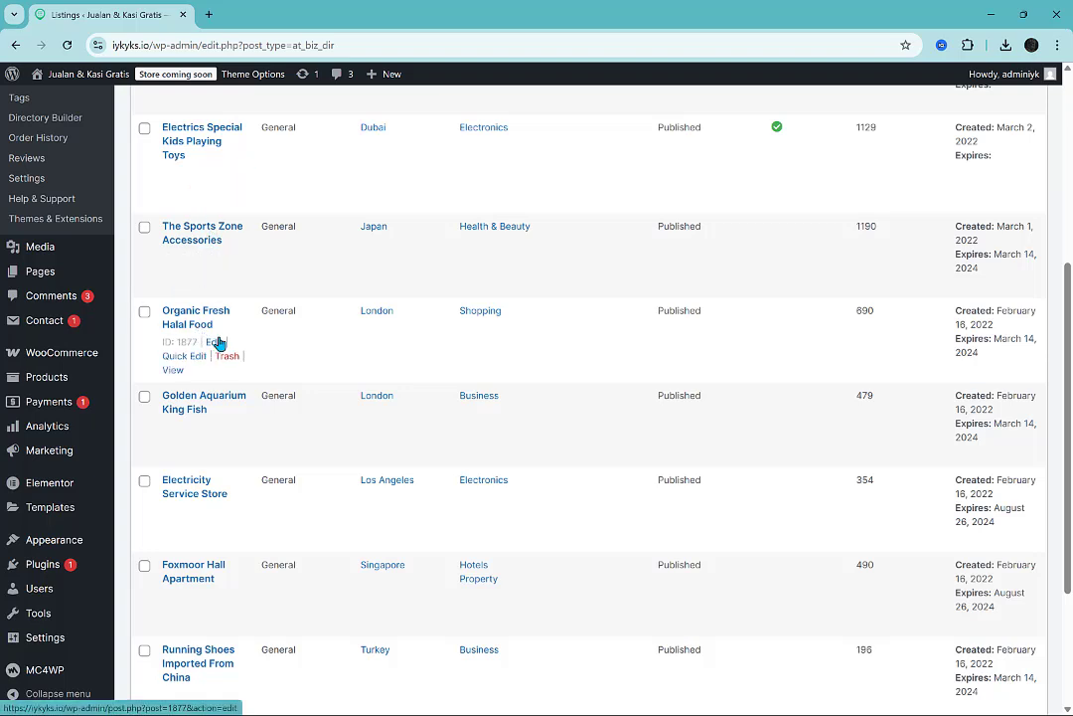
{"action": "scroll", "coordinate": [240, 418], "scroll_direction": "down", "scroll_amount": 2}
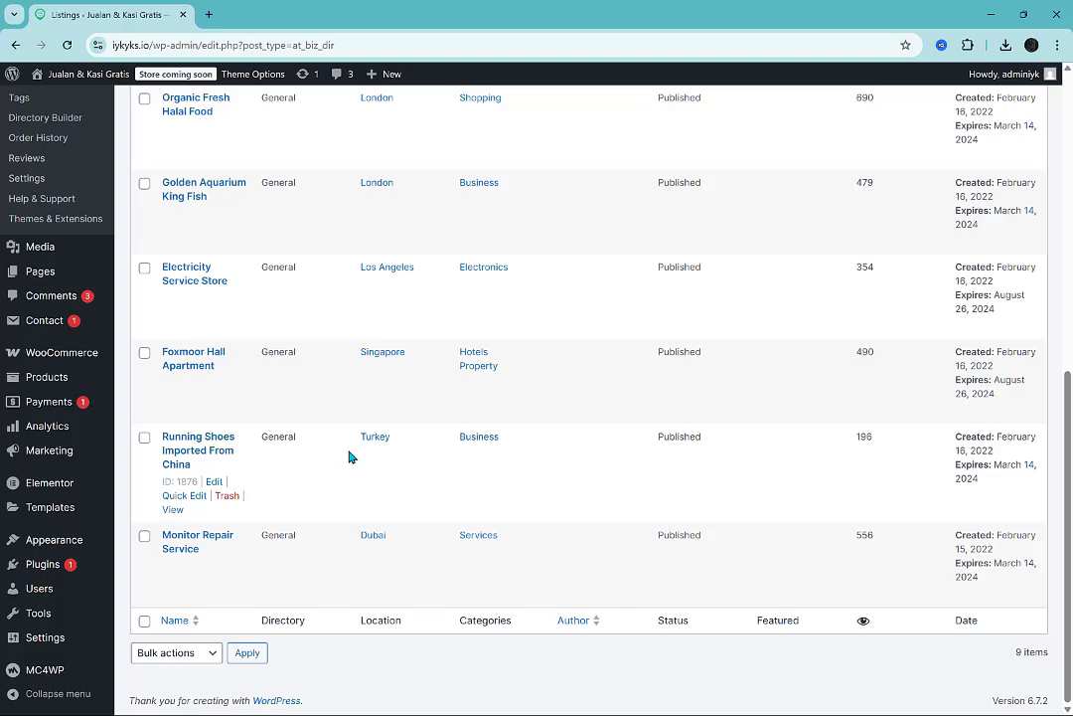
{"action": "scroll", "coordinate": [349, 456], "scroll_direction": "up", "scroll_amount": 3}
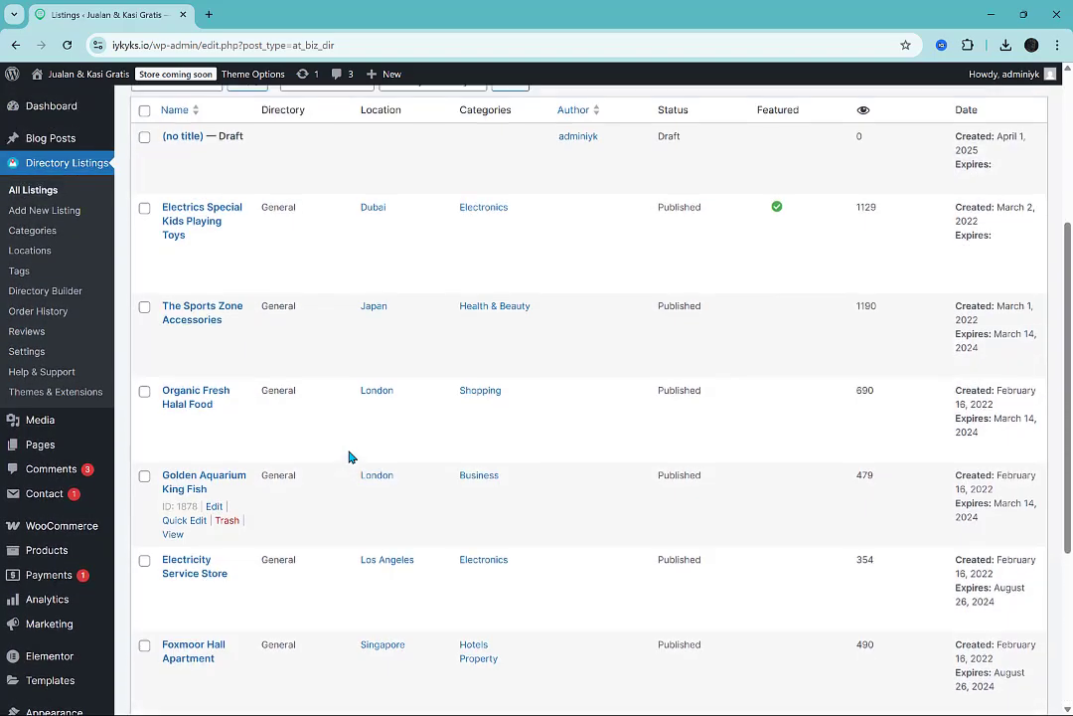
{"action": "scroll", "coordinate": [349, 456], "scroll_direction": "up", "scroll_amount": 1}
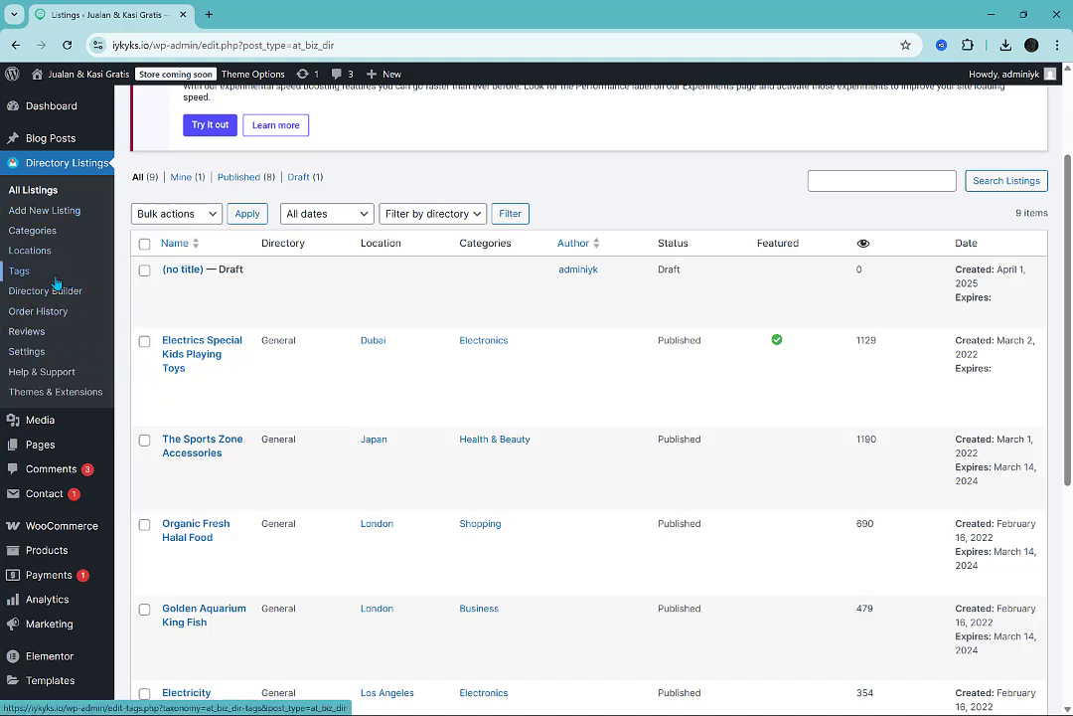
Open the Directory Builder and start creating a new directory with AI.
{"action": "left_click", "coordinate": [59, 353]}
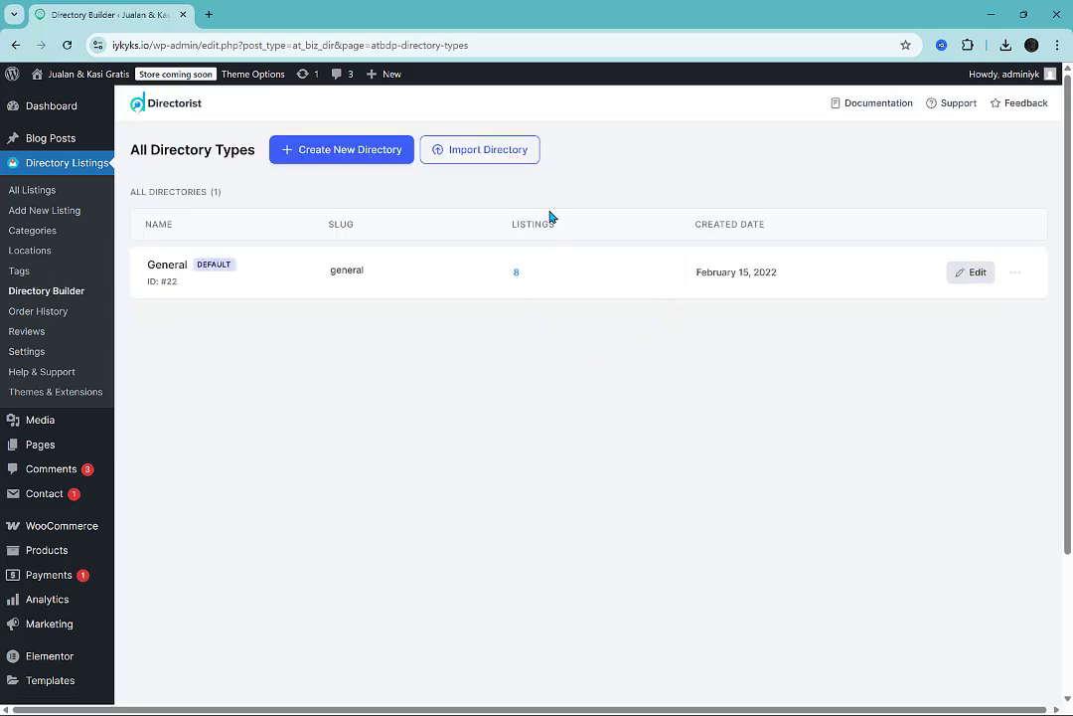
{"action": "left_click", "coordinate": [337, 159]}
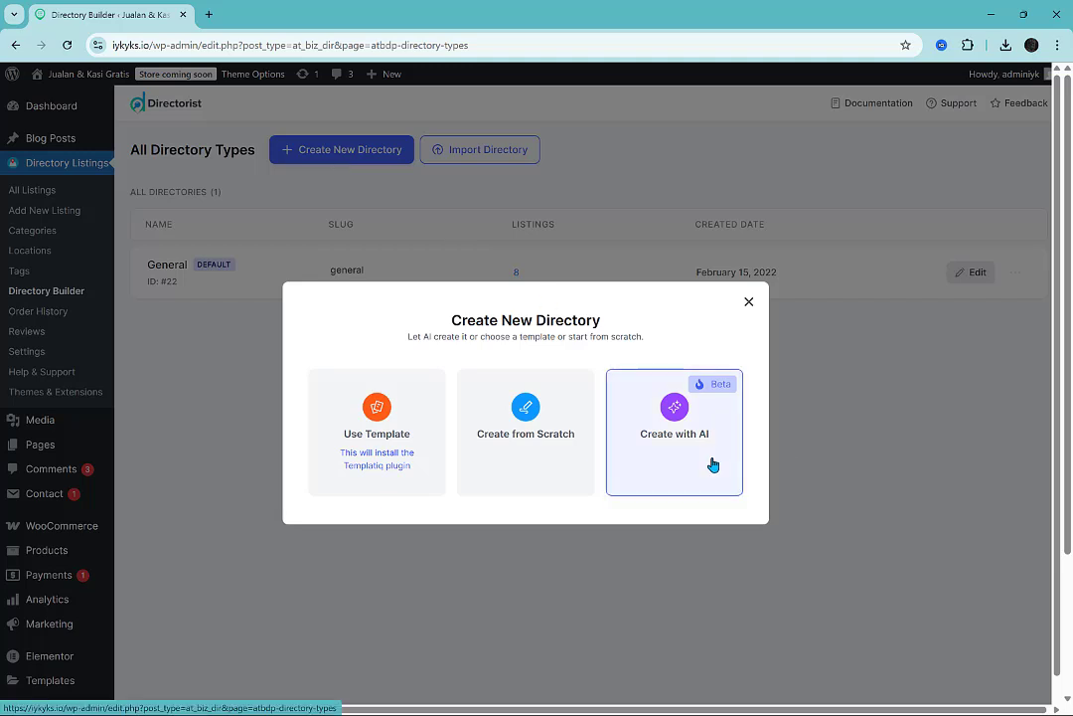
{"action": "left_click", "coordinate": [713, 464]}
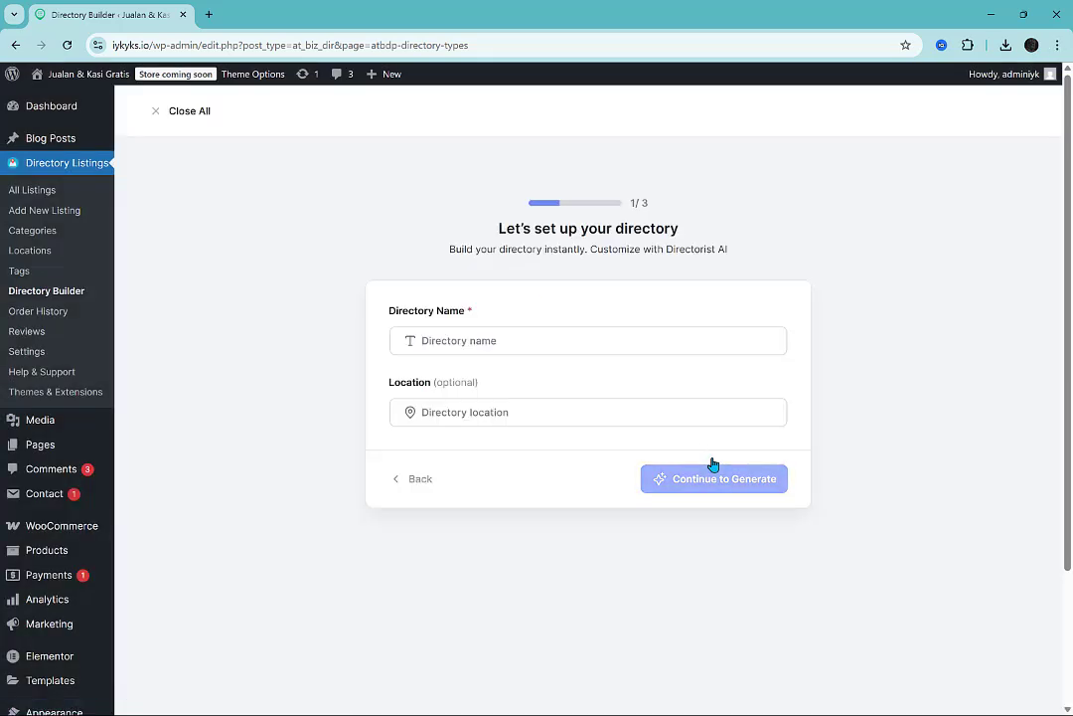
Name the new directory "Baju Musim Dingin" without a location and continue to the business description.
{"action": "left_click", "coordinate": [590, 347]}
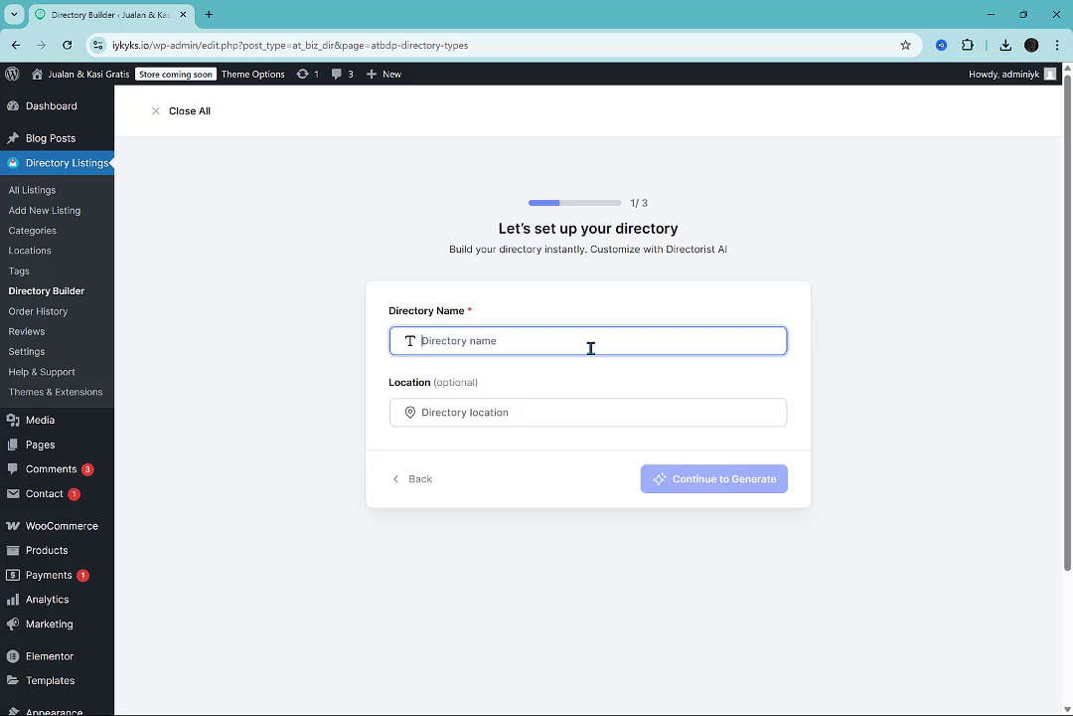
{"action": "type", "text": "Baju "}
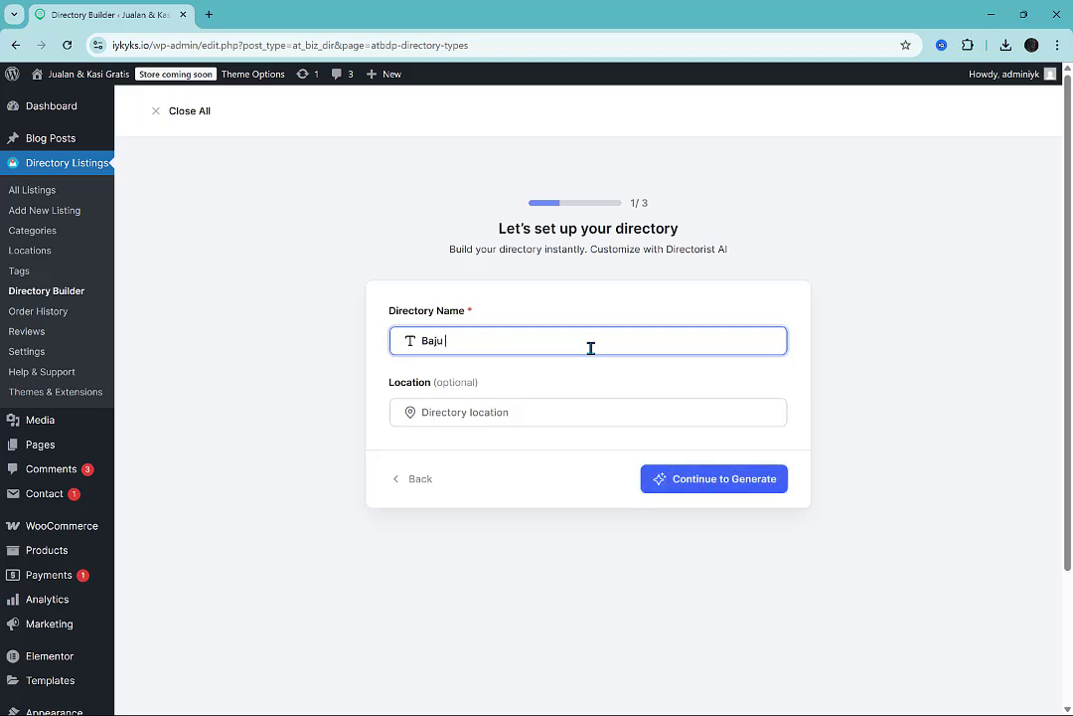
{"action": "type", "text": "Musim Dindin"}
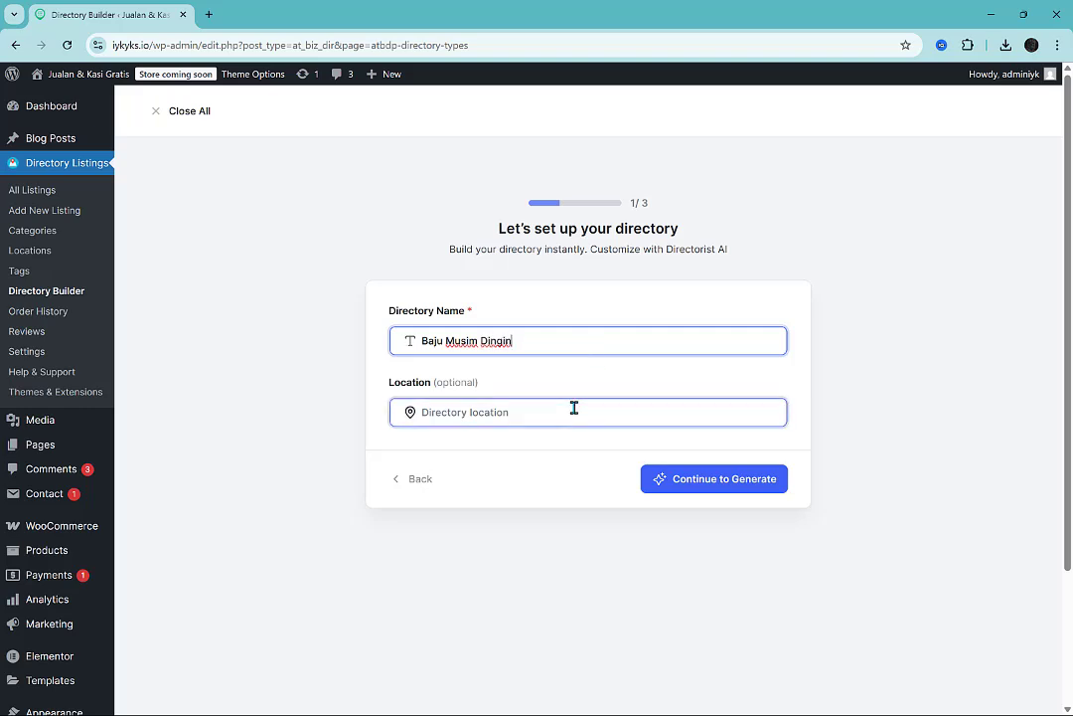
{"action": "left_click", "coordinate": [710, 481]}
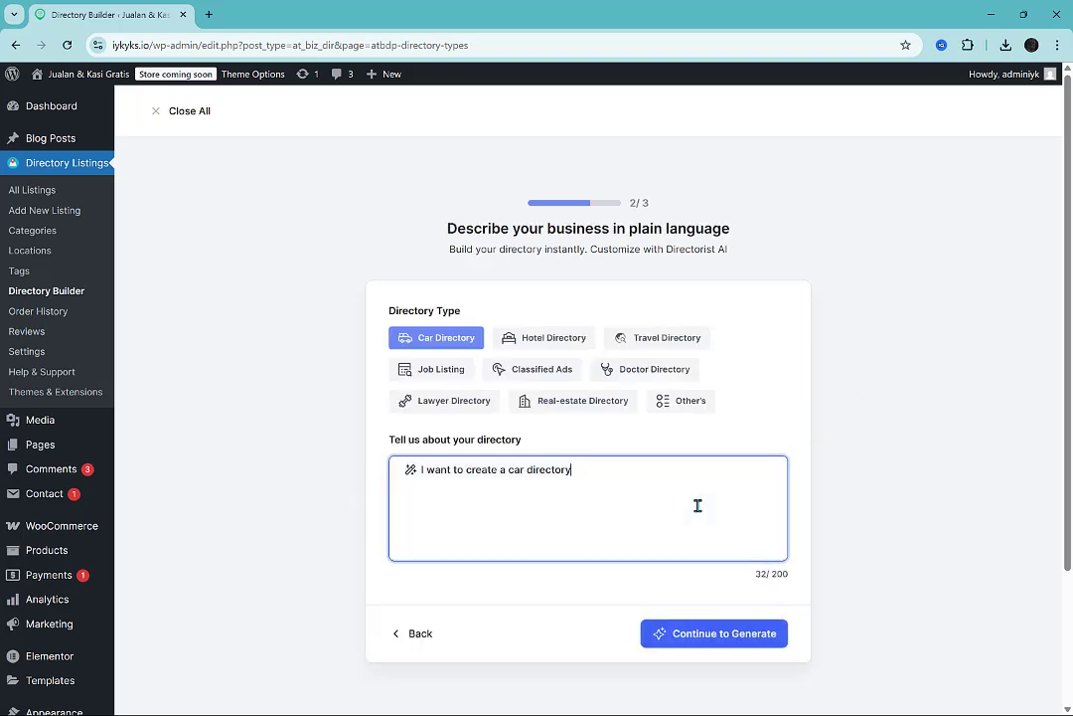
Rewrite the directory description as "I want to create a fashion directory, specialized for winter fashion".
{"action": "key", "text": "BackSpace"}
{"action": "key", "text": "BackSpace"}
{"action": "key", "text": "BackSpace"}
{"action": "key", "text": "BackSpace"}
{"action": "key", "text": "BackSpace"}
{"action": "key", "text": "BackSpace"}
{"action": "key", "text": "BackSpace"}
{"action": "key", "text": "BackSpace"}
{"action": "key", "text": "BackSpace"}
{"action": "key", "text": "BackSpace"}
{"action": "key", "text": "BackSpace"}
{"action": "key", "text": "BackSpace"}
{"action": "key", "text": "BackSpace"}
{"action": "type", "text": "fashion directory, spe"}
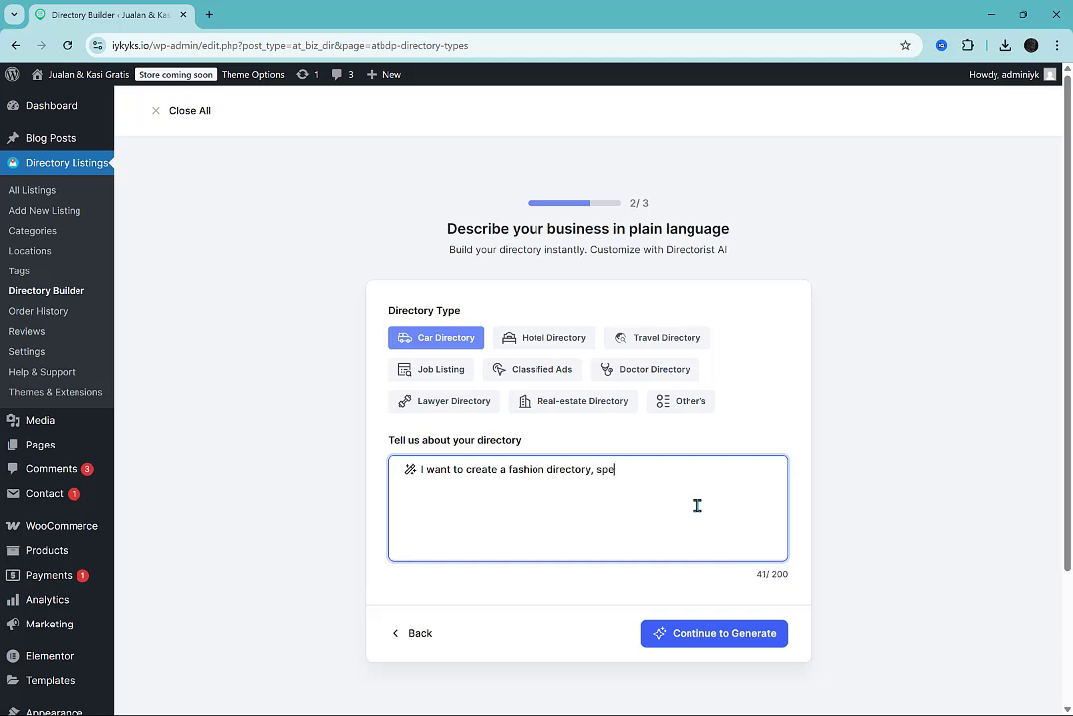
{"action": "type", "text": "cialized for winter fashion"}
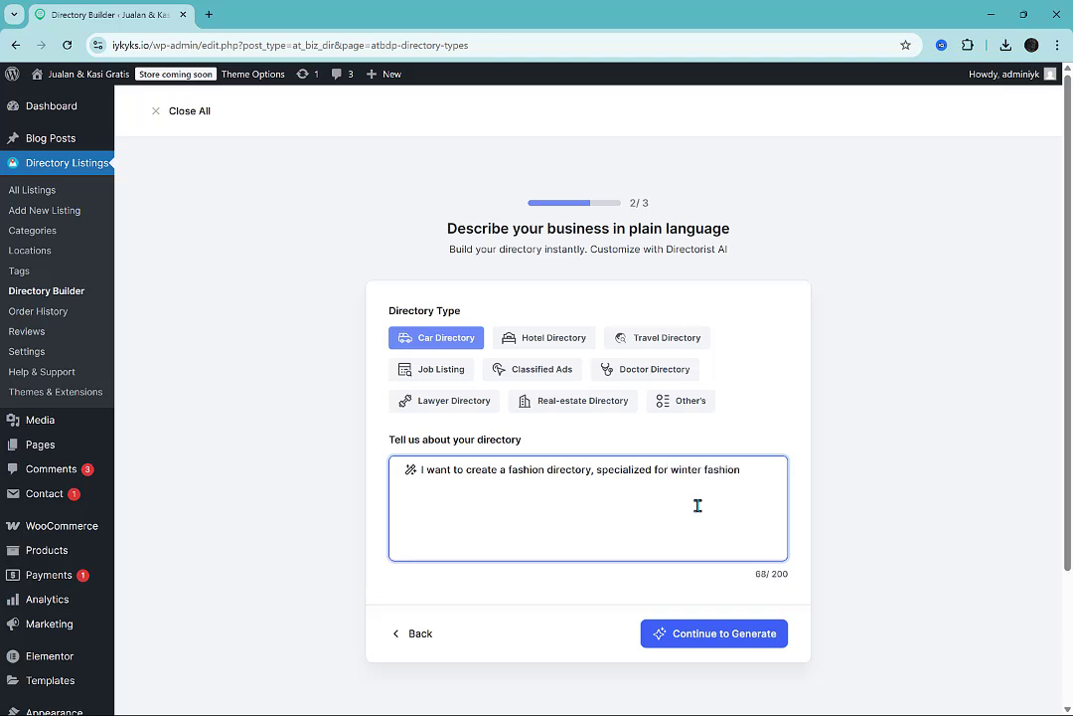
Choose the Other's directory type, name it "Winter Fashion", and continue to the keyword selection.
{"action": "left_click", "coordinate": [692, 408]}
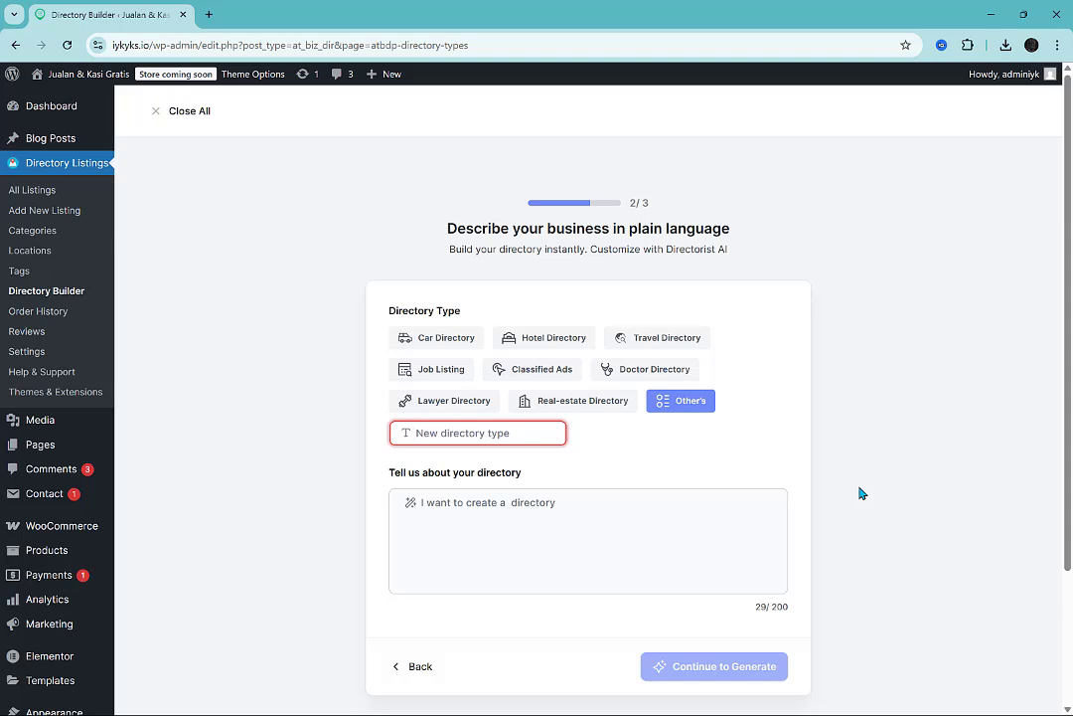
{"action": "type", "text": "Winter Fash"}
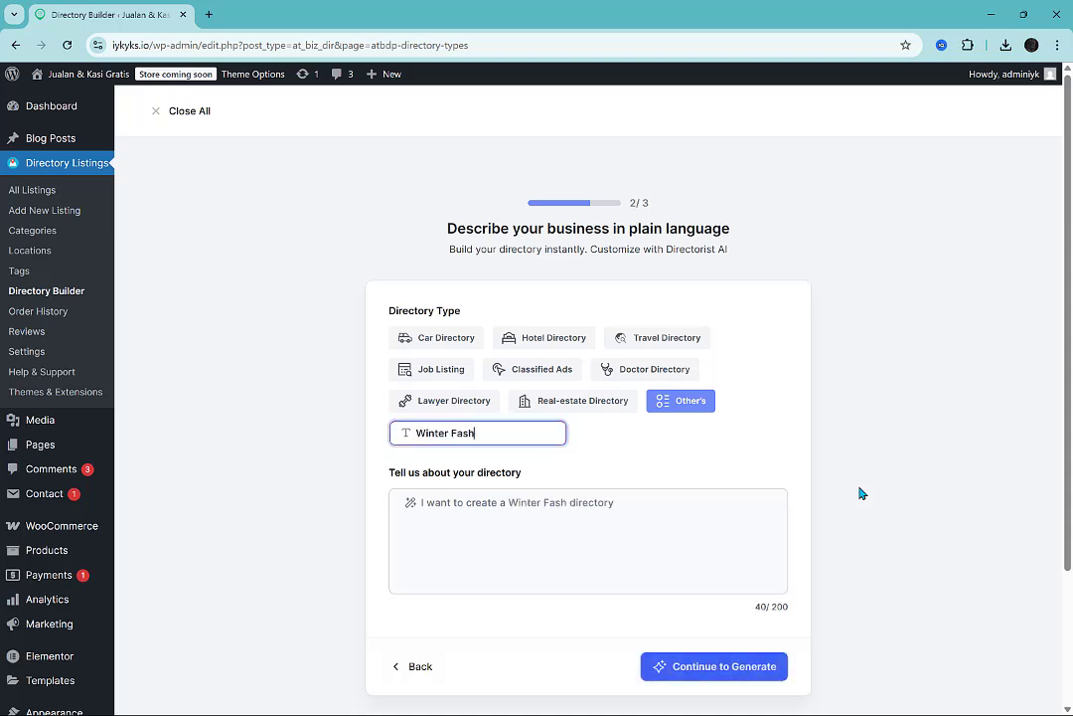
{"action": "type", "text": "ion"}
{"action": "left_click", "coordinate": [426, 503]}
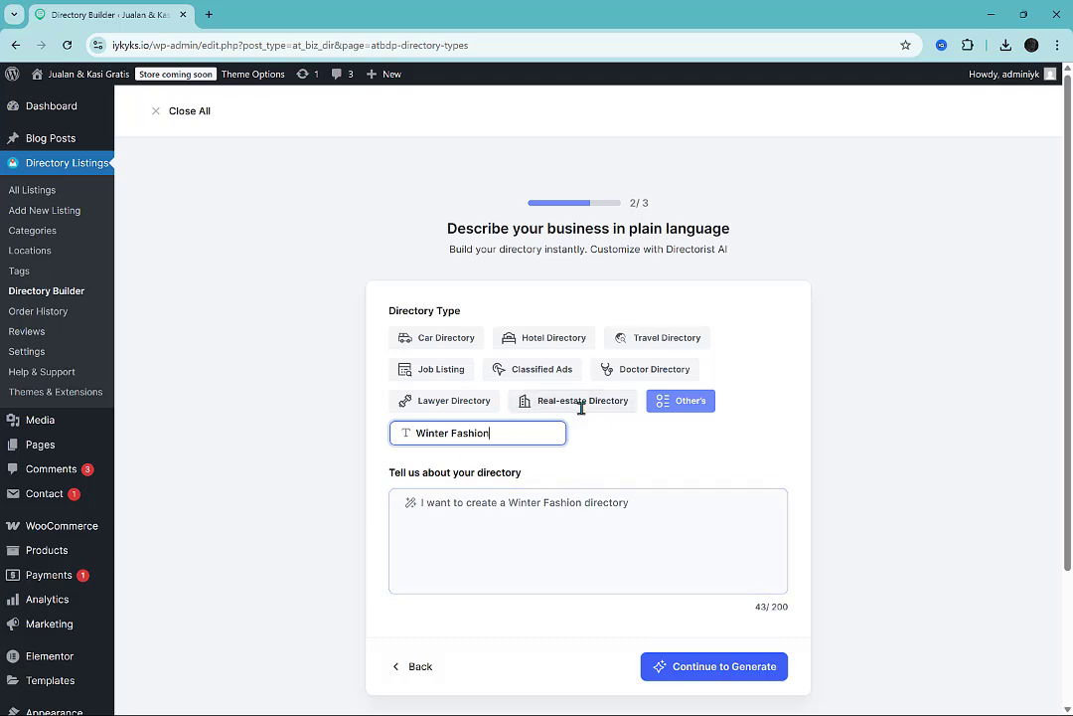
{"action": "scroll", "coordinate": [581, 407], "scroll_direction": "down", "scroll_amount": 3}
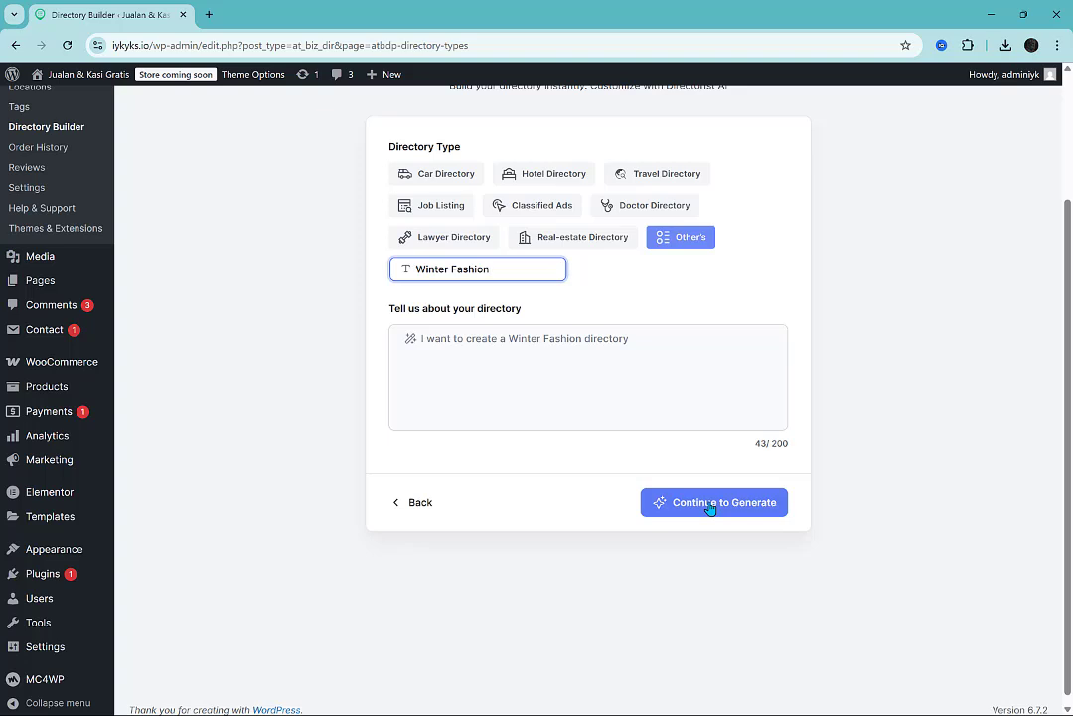
{"action": "left_click", "coordinate": [710, 505]}
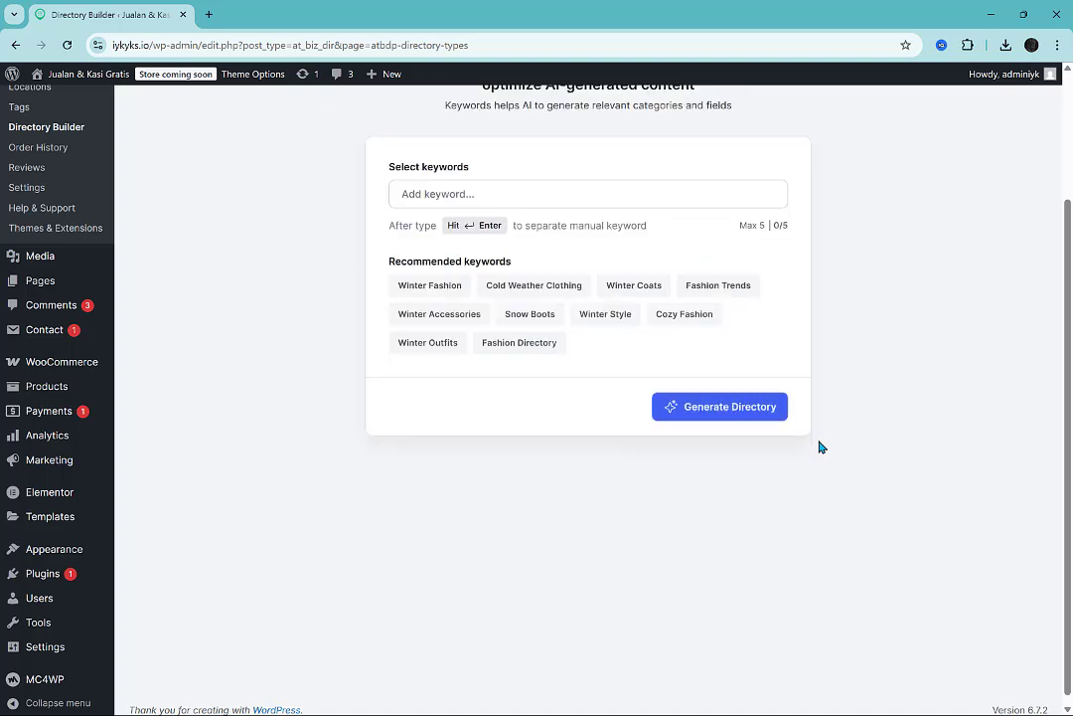
Add the keywords Winter Fashion, Cold Weather Clothing, Winter Coats, Winter Accessories and Snow Boots, and generate the directory fields.
{"action": "left_click", "coordinate": [433, 291]}
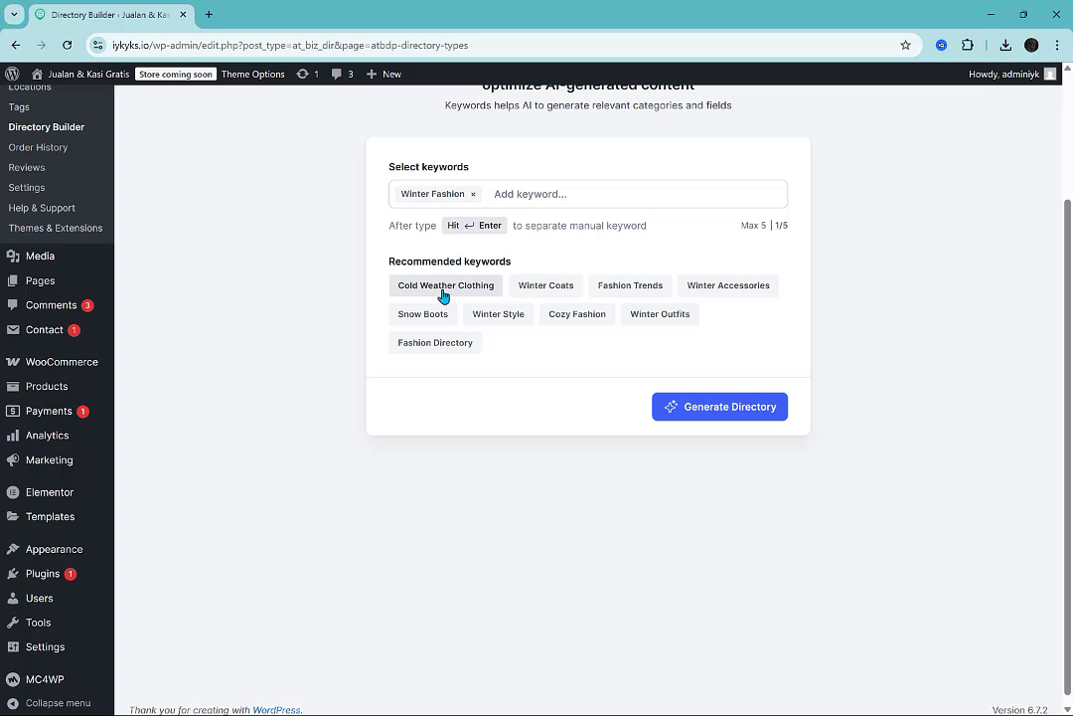
{"action": "left_click", "coordinate": [443, 292]}
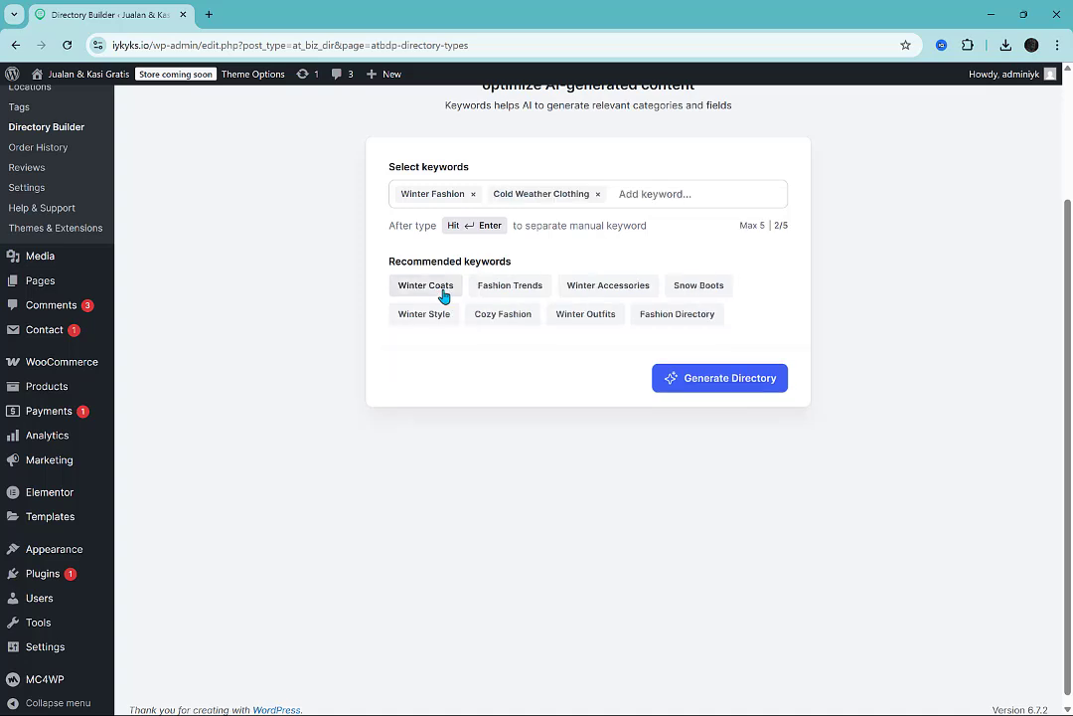
{"action": "left_click", "coordinate": [444, 295]}
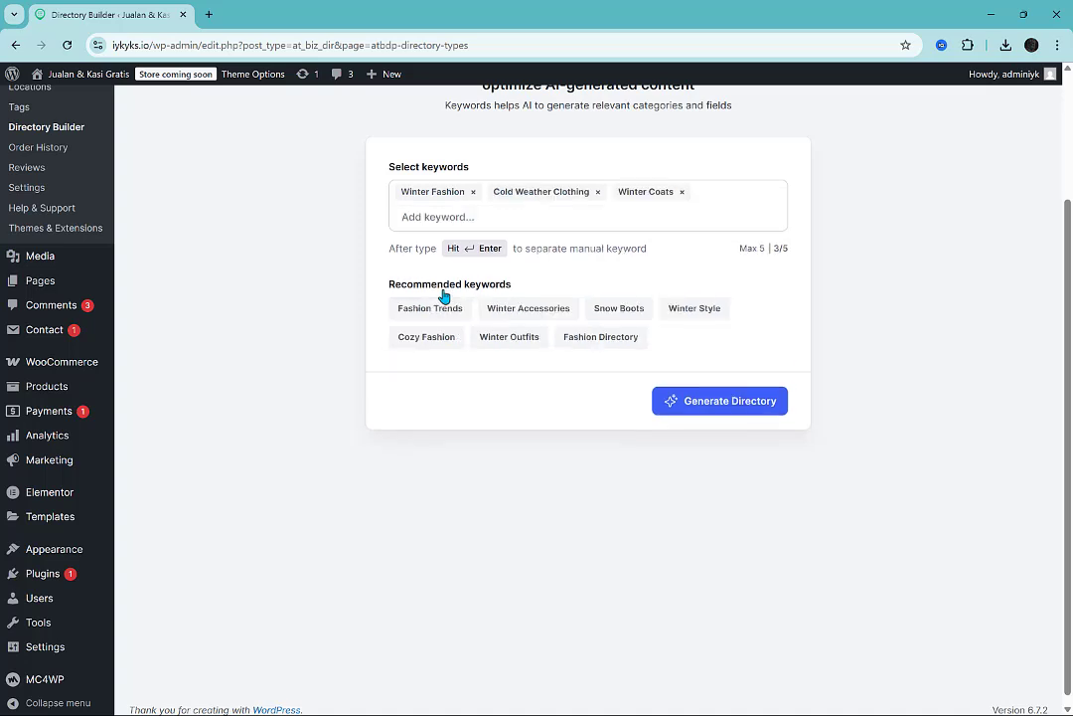
{"action": "left_click", "coordinate": [511, 313]}
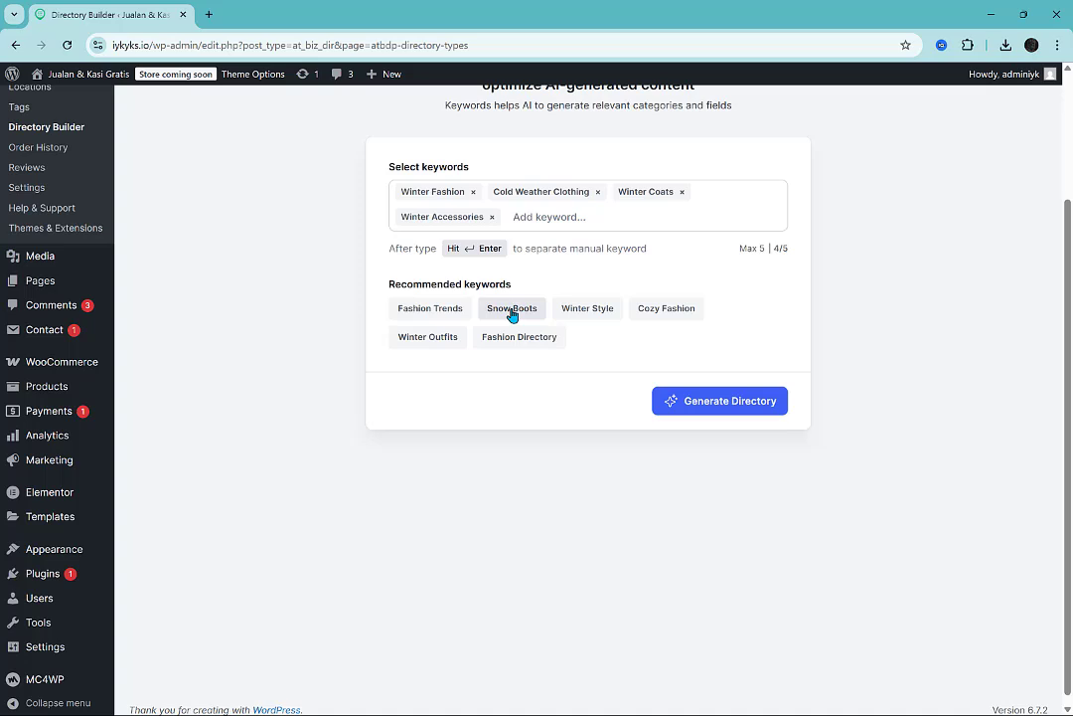
{"action": "left_click", "coordinate": [512, 311]}
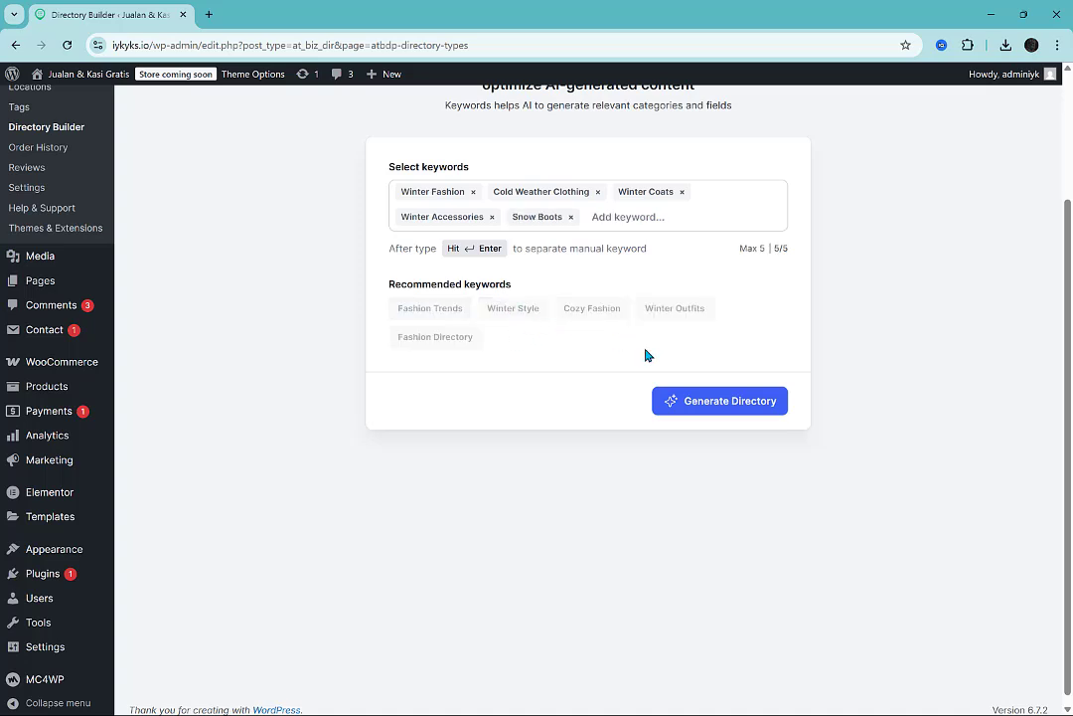
{"action": "left_click", "coordinate": [728, 402]}
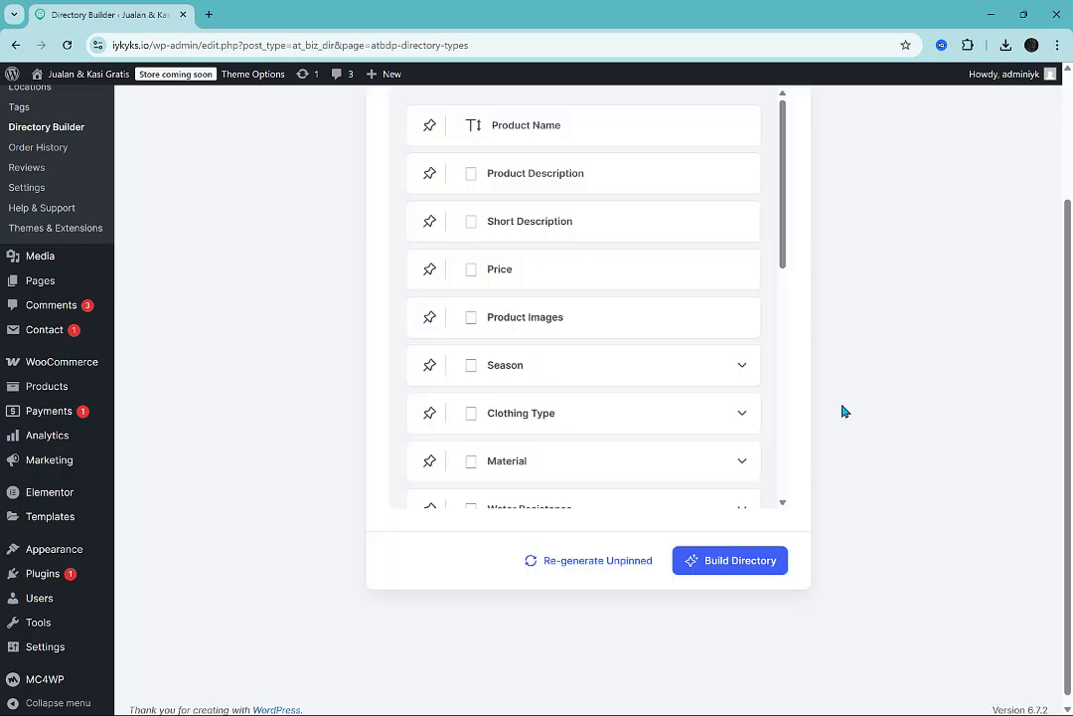
Review the AI-generated fields, checking the options of Season, Clothing Type and Material.
{"action": "scroll", "coordinate": [838, 293], "scroll_direction": "up", "scroll_amount": 1}
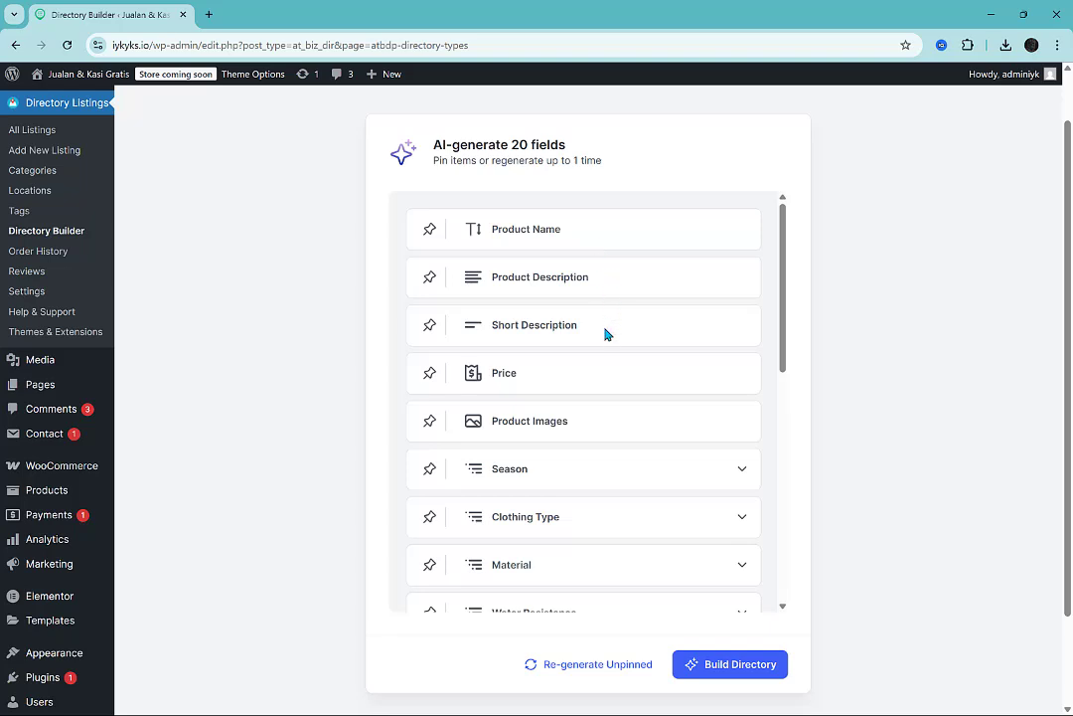
{"action": "scroll", "coordinate": [606, 333], "scroll_direction": "down", "scroll_amount": 2}
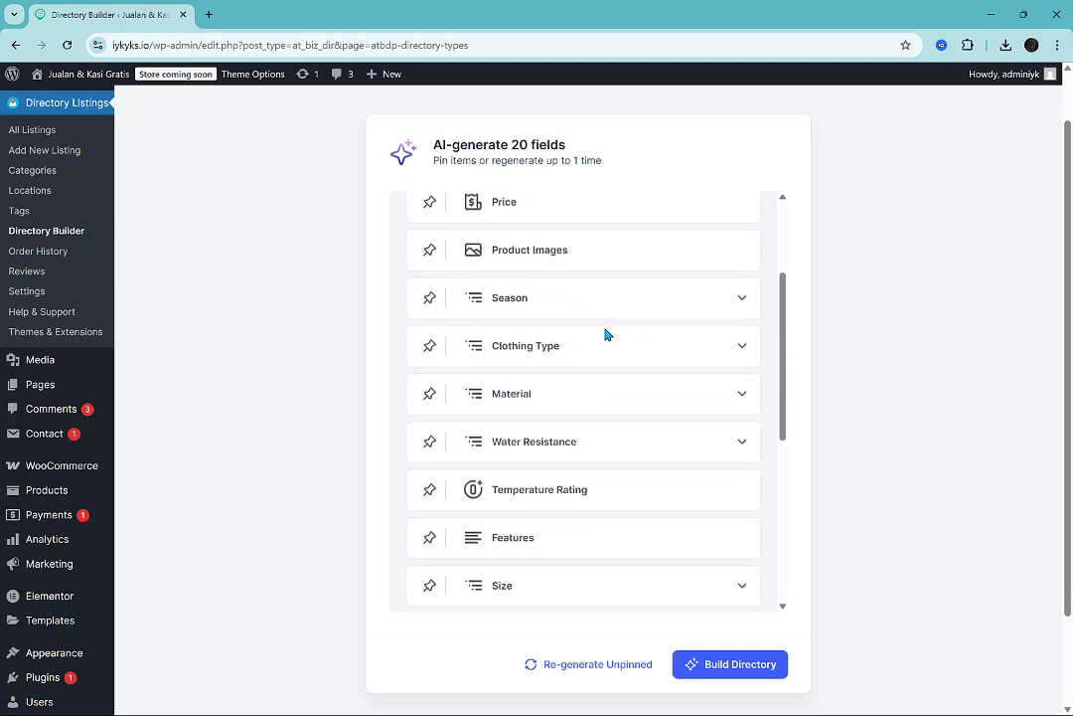
{"action": "left_click", "coordinate": [737, 299]}
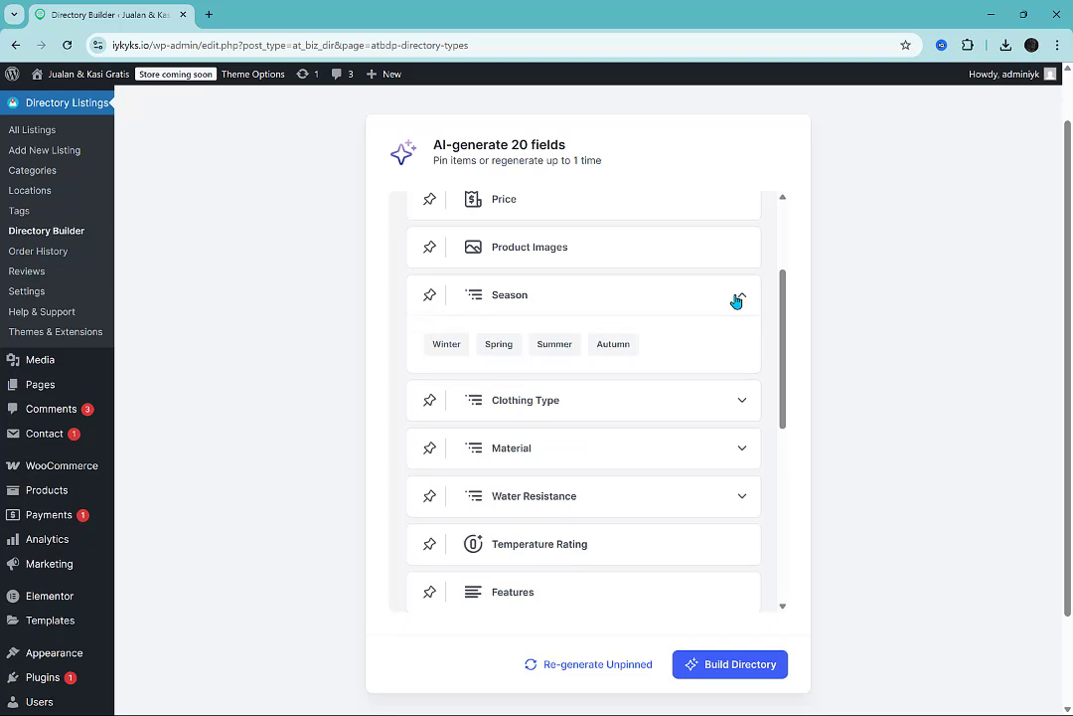
{"action": "left_click", "coordinate": [737, 299]}
{"action": "left_click", "coordinate": [742, 345]}
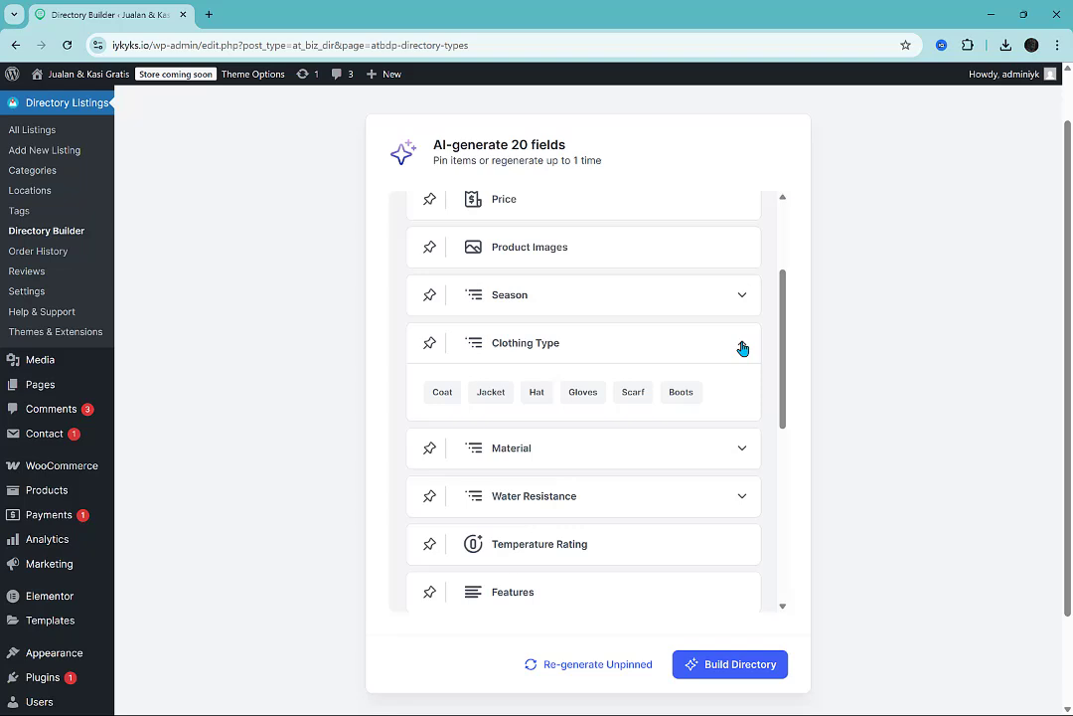
{"action": "left_click", "coordinate": [743, 347]}
{"action": "left_click", "coordinate": [742, 394]}
{"action": "left_click", "coordinate": [744, 393]}
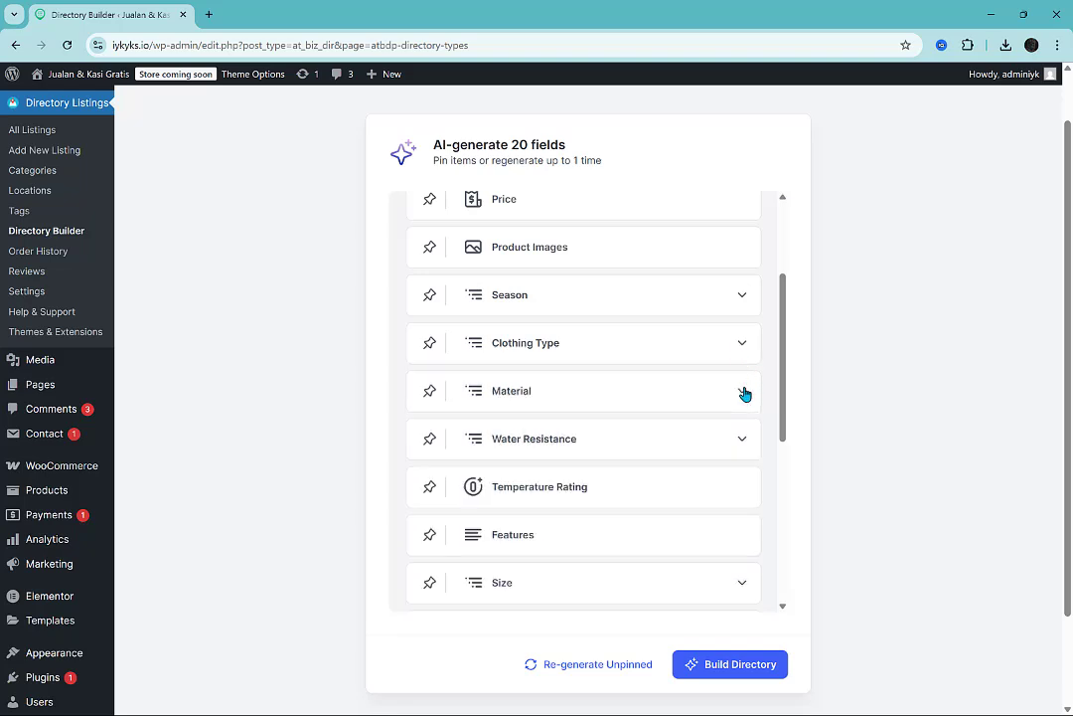
Re-examine the Season options among the generated fields and expand the Clothing Type options for comparison.
{"action": "left_click", "coordinate": [748, 302]}
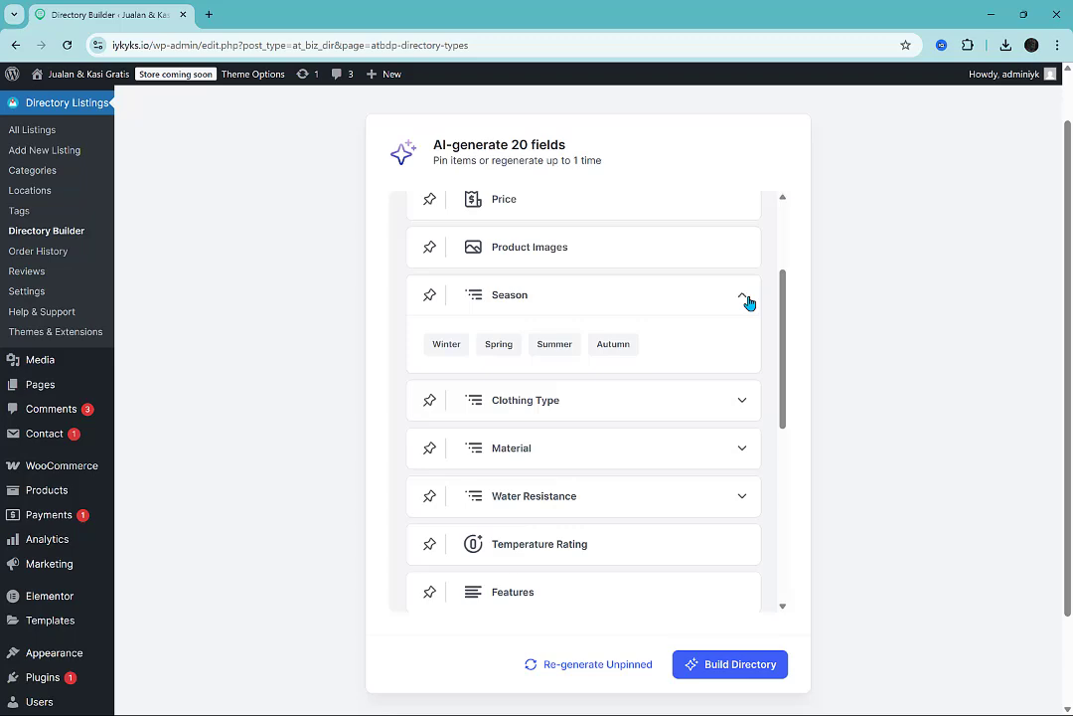
{"action": "scroll", "coordinate": [749, 302], "scroll_direction": "up", "scroll_amount": 5}
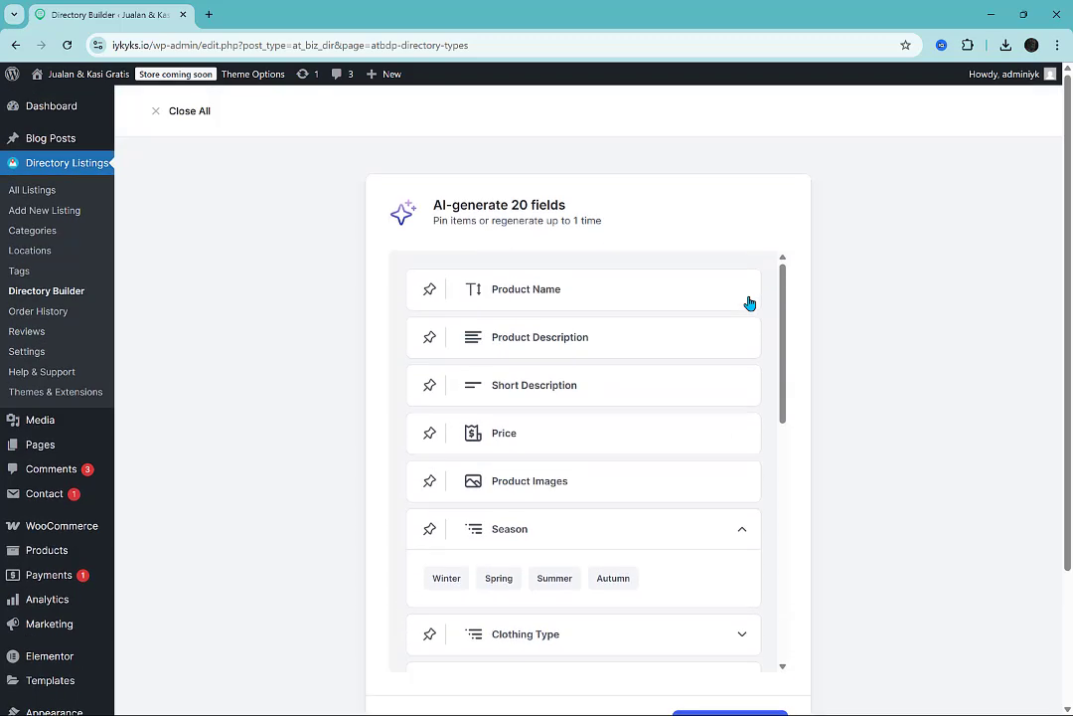
{"action": "scroll", "coordinate": [785, 308], "scroll_direction": "down", "scroll_amount": 3}
{"action": "scroll", "coordinate": [783, 326], "scroll_direction": "up", "scroll_amount": 1}
{"action": "scroll", "coordinate": [752, 349], "scroll_direction": "down", "scroll_amount": 2}
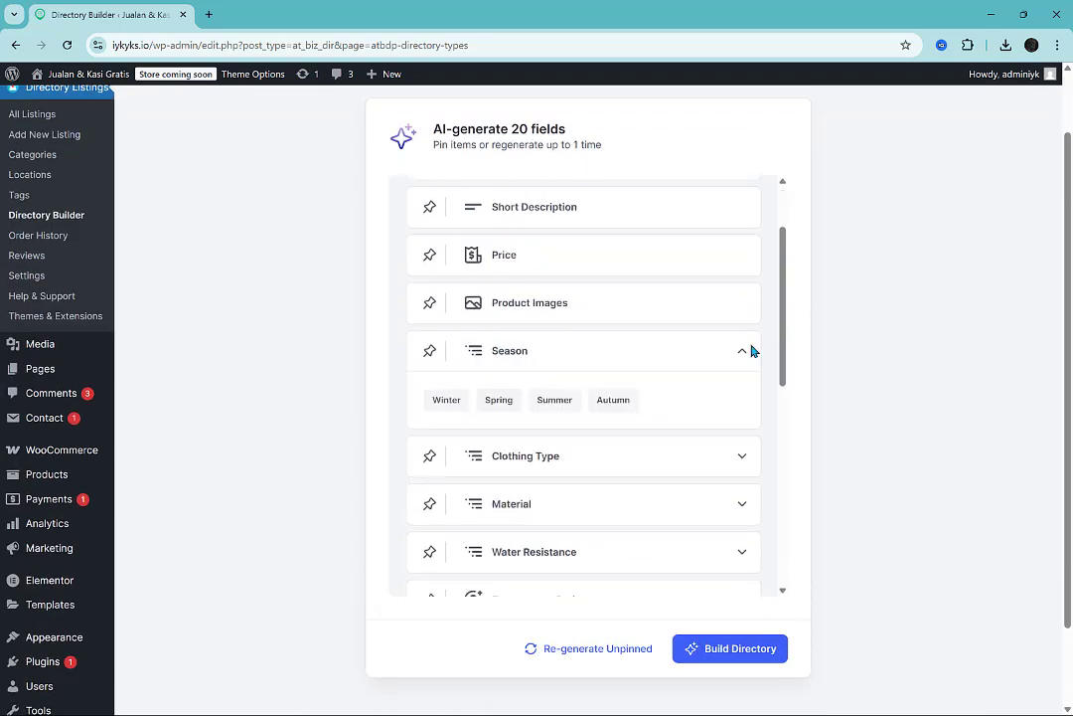
{"action": "scroll", "coordinate": [752, 350], "scroll_direction": "down", "scroll_amount": 1}
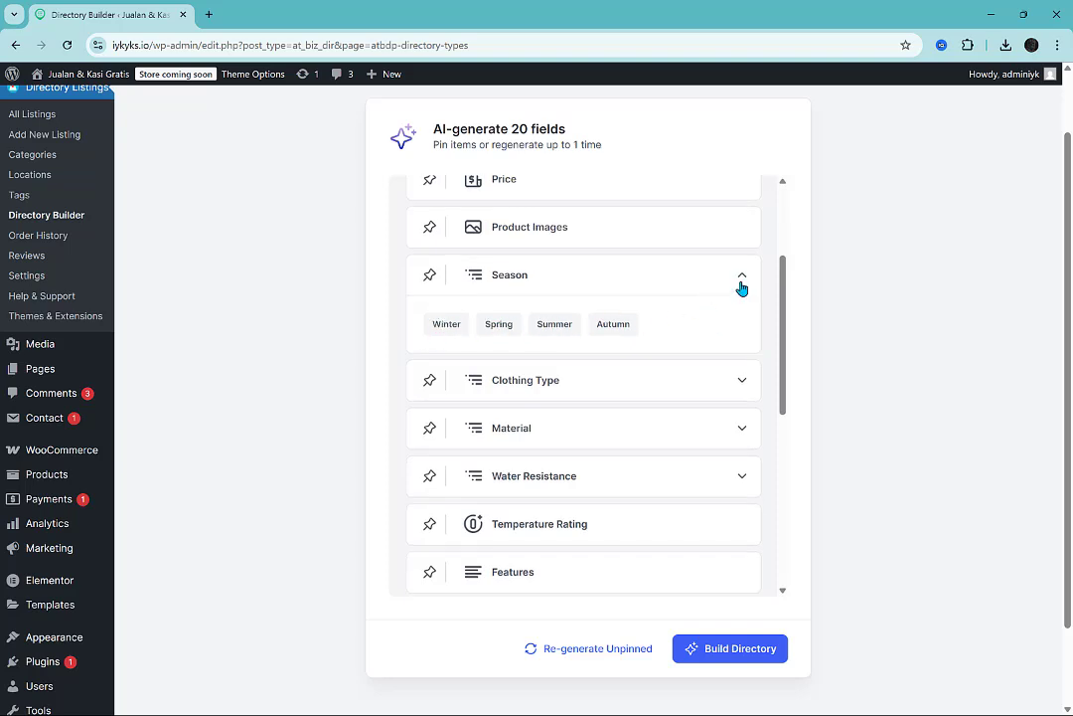
{"action": "left_click", "coordinate": [741, 287]}
{"action": "left_click", "coordinate": [741, 322]}
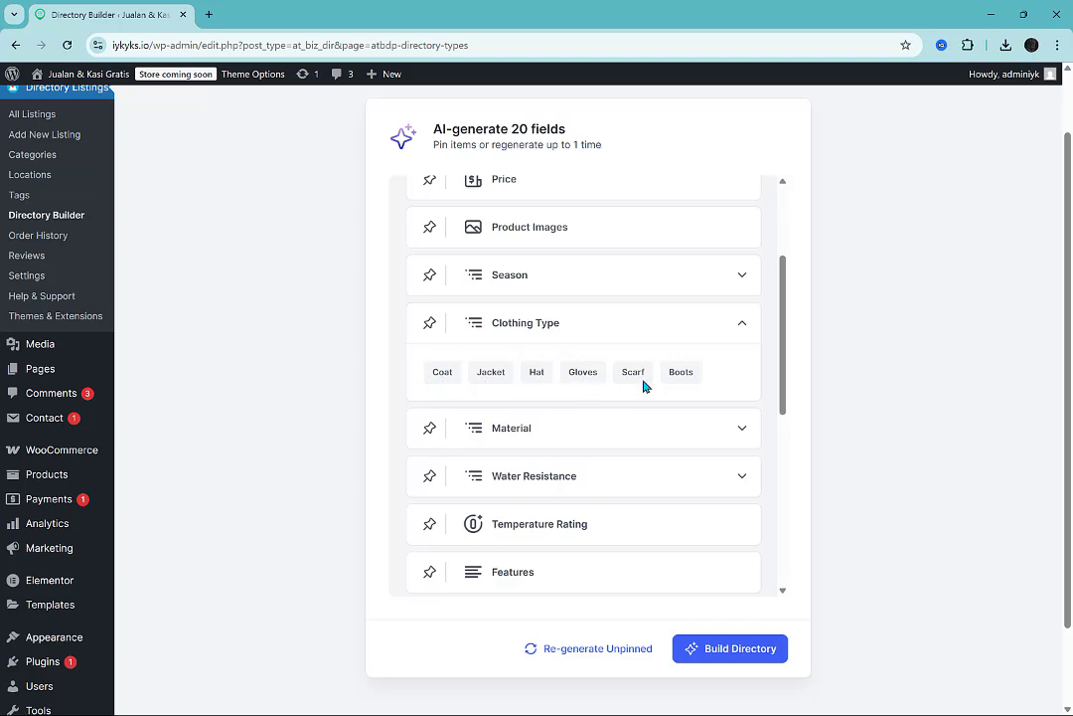
Check the generated options of the Material and Water Resistance fields, collapsing each field after viewing it.
{"action": "left_click", "coordinate": [744, 324]}
{"action": "left_click", "coordinate": [731, 378]}
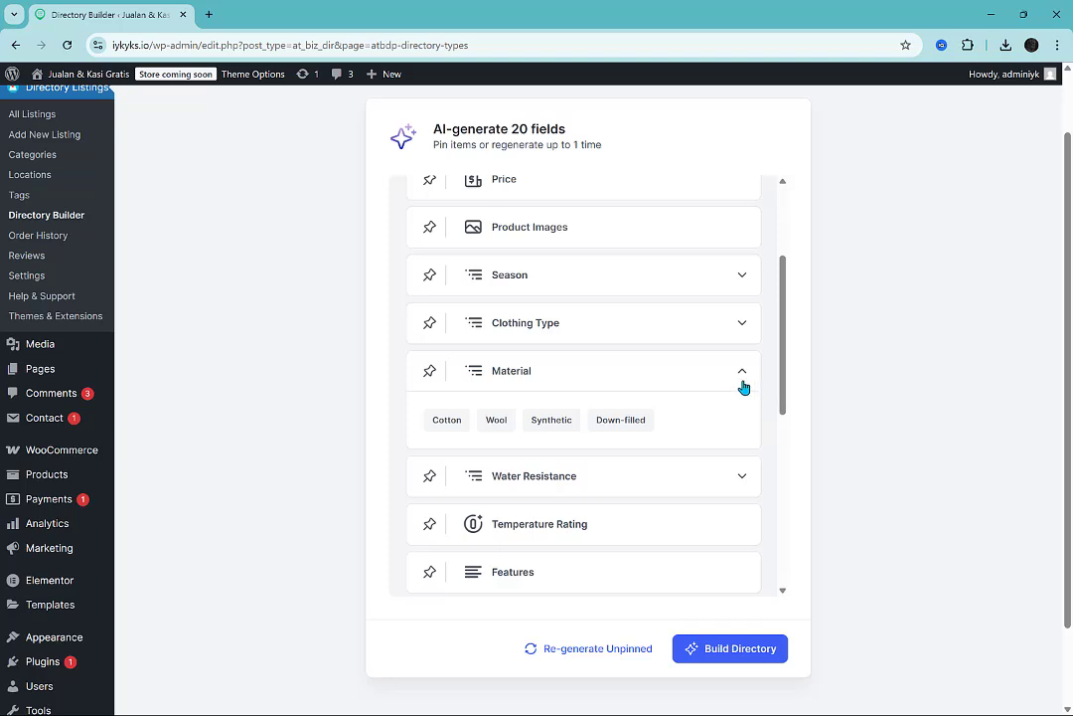
{"action": "left_click", "coordinate": [740, 386]}
{"action": "left_click", "coordinate": [733, 420]}
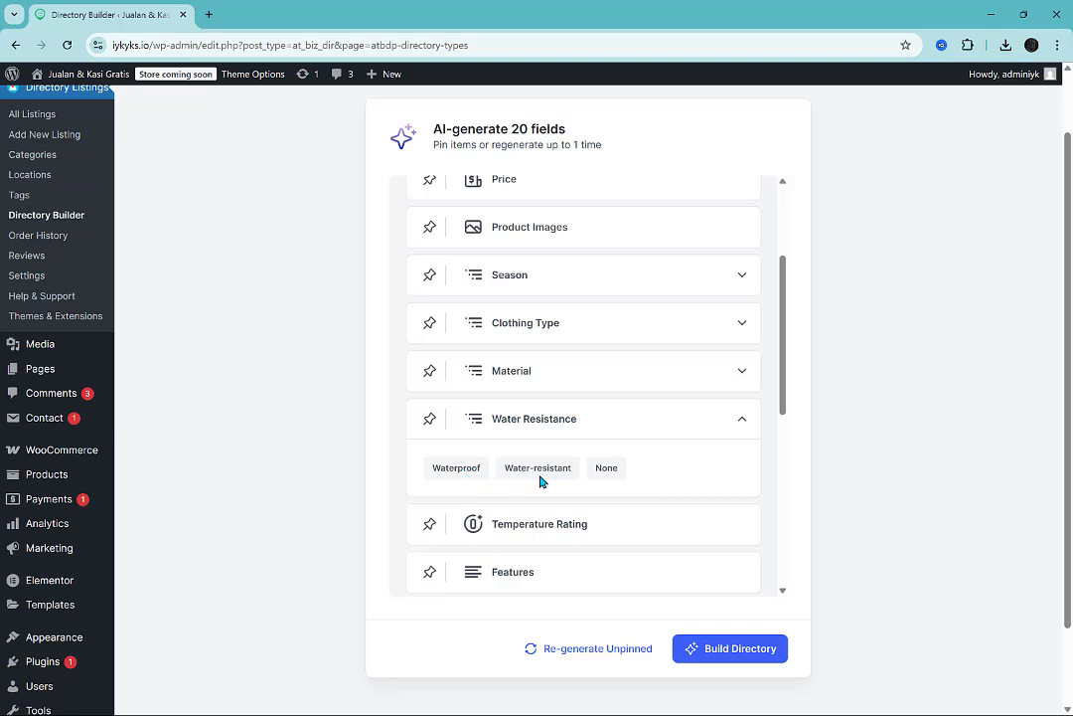
{"action": "left_click", "coordinate": [726, 431]}
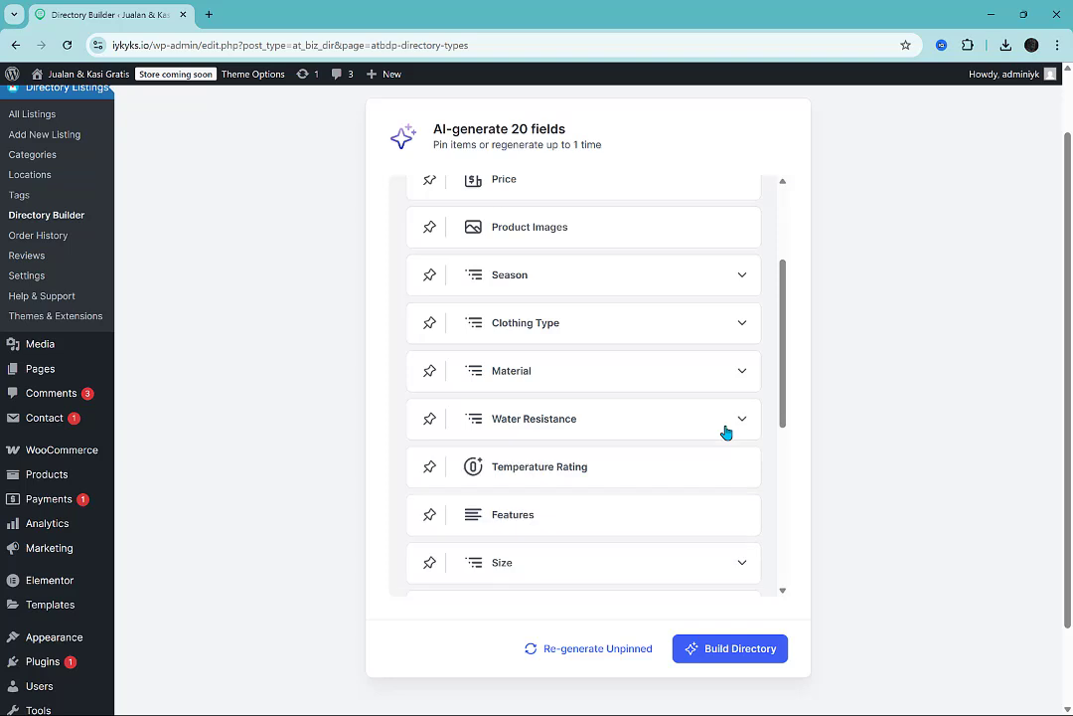
{"action": "scroll", "coordinate": [717, 474], "scroll_direction": "down", "scroll_amount": 3}
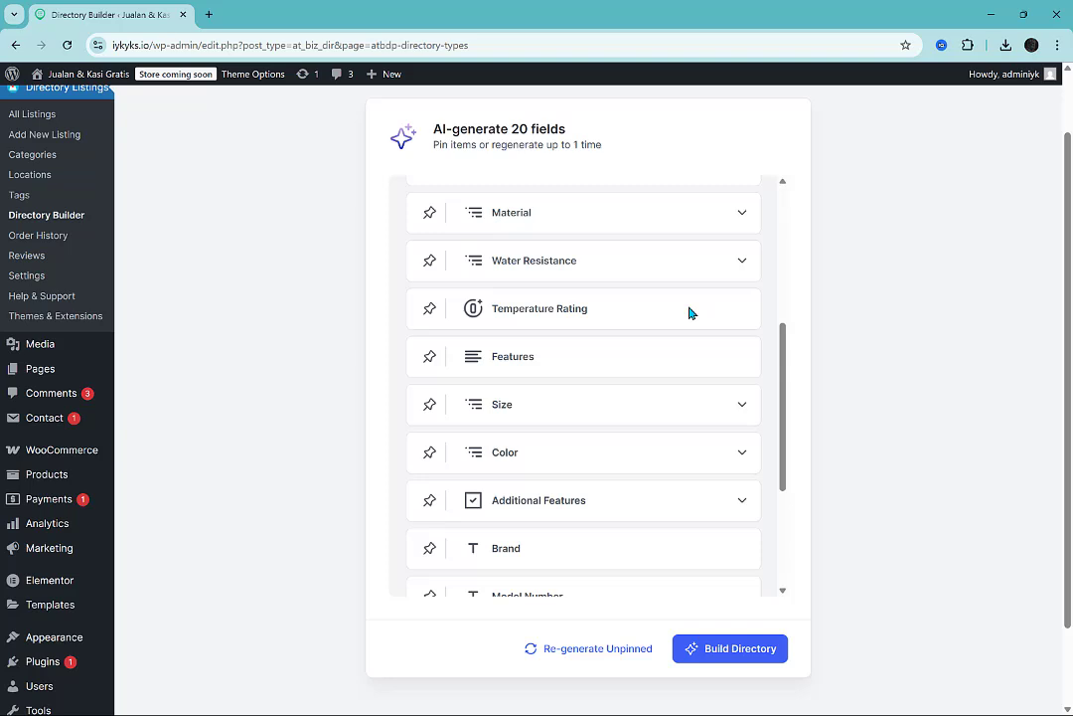
Inspect the generated options of the Size, Color and Additional Features fields, leaving all of them collapsed.
{"action": "left_click", "coordinate": [702, 408]}
{"action": "left_click", "coordinate": [706, 409]}
{"action": "left_click", "coordinate": [706, 445]}
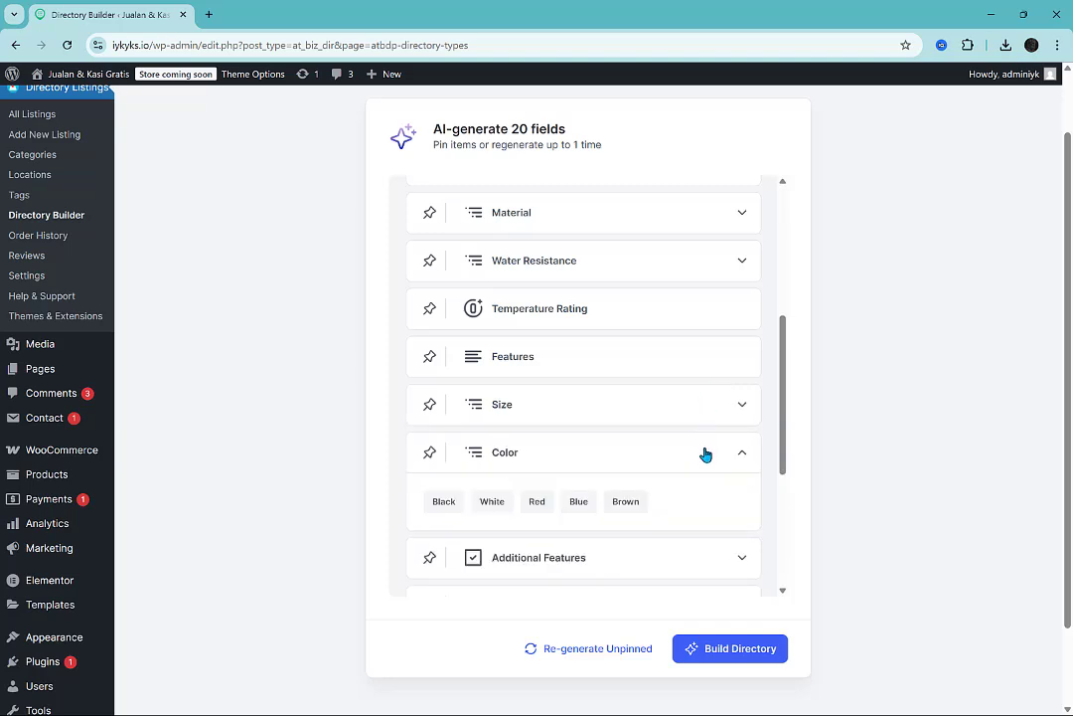
{"action": "scroll", "coordinate": [706, 454], "scroll_direction": "down", "scroll_amount": 3}
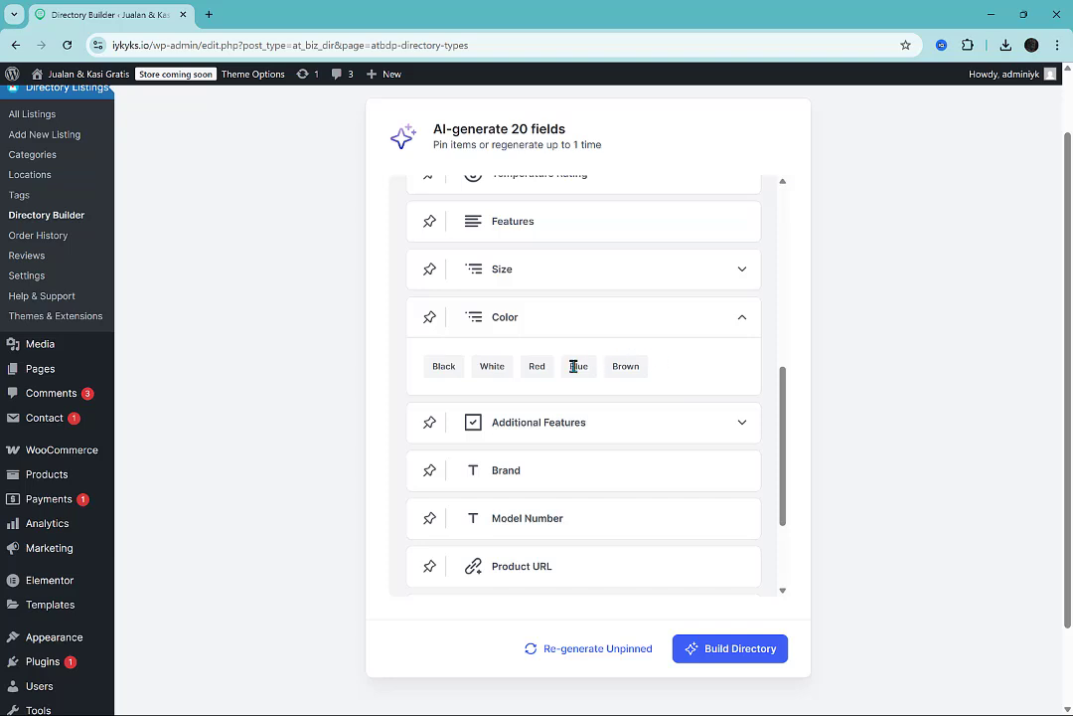
{"action": "left_click", "coordinate": [691, 325]}
{"action": "left_click", "coordinate": [685, 366]}
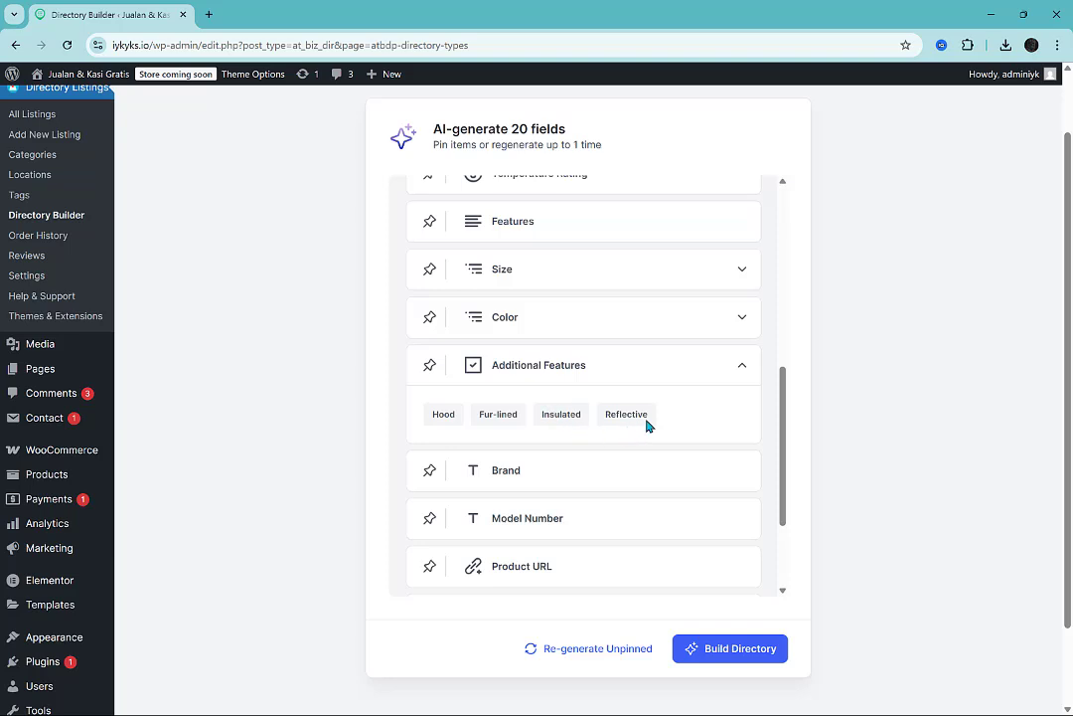
{"action": "left_click", "coordinate": [708, 371]}
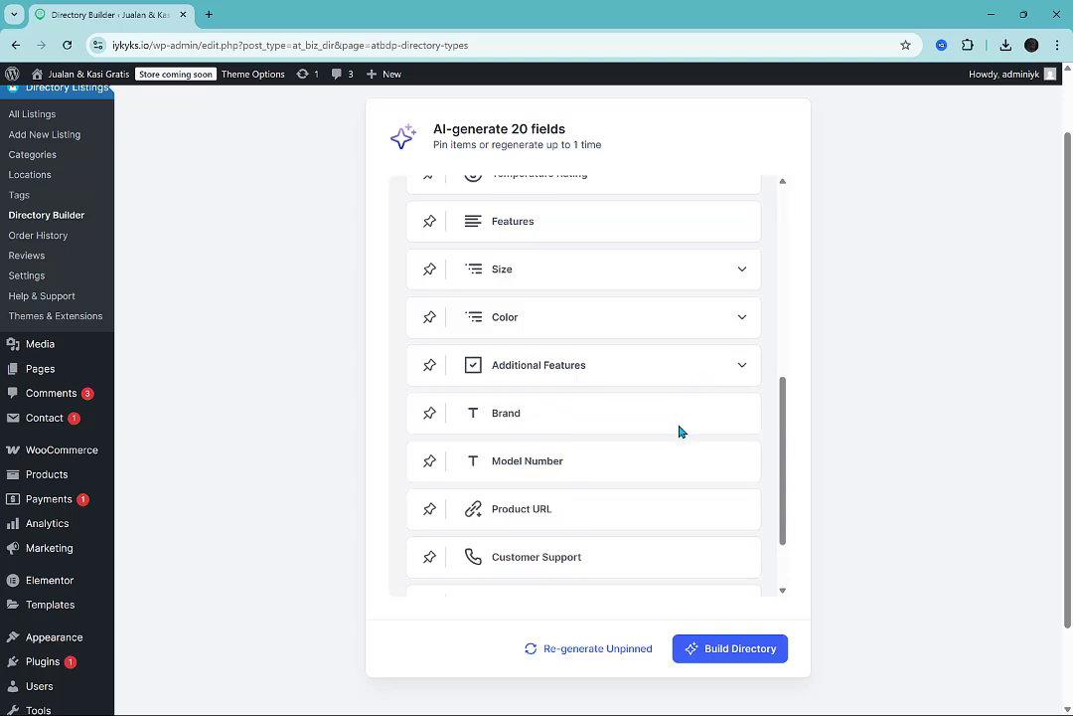
Look over the remaining generated fields down to Store Address, returning to Product Name at the start of the list.
{"action": "scroll", "coordinate": [680, 431], "scroll_direction": "down", "scroll_amount": 2}
{"action": "scroll", "coordinate": [658, 468], "scroll_direction": "down", "scroll_amount": 1}
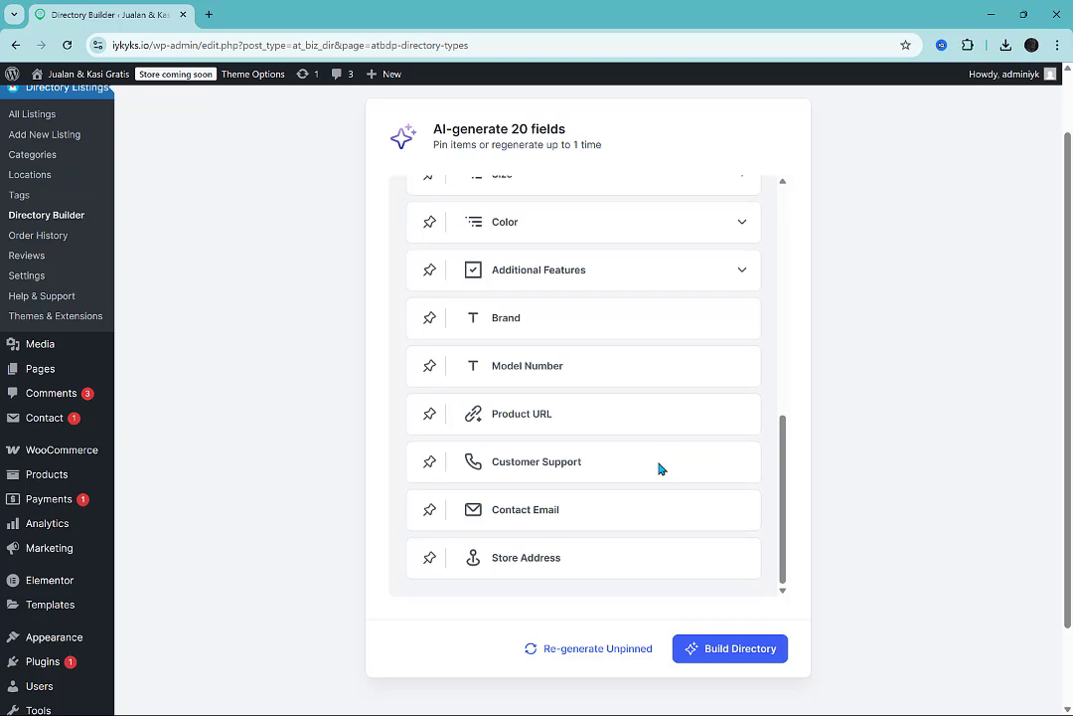
{"action": "scroll", "coordinate": [920, 386], "scroll_direction": "up", "scroll_amount": 1}
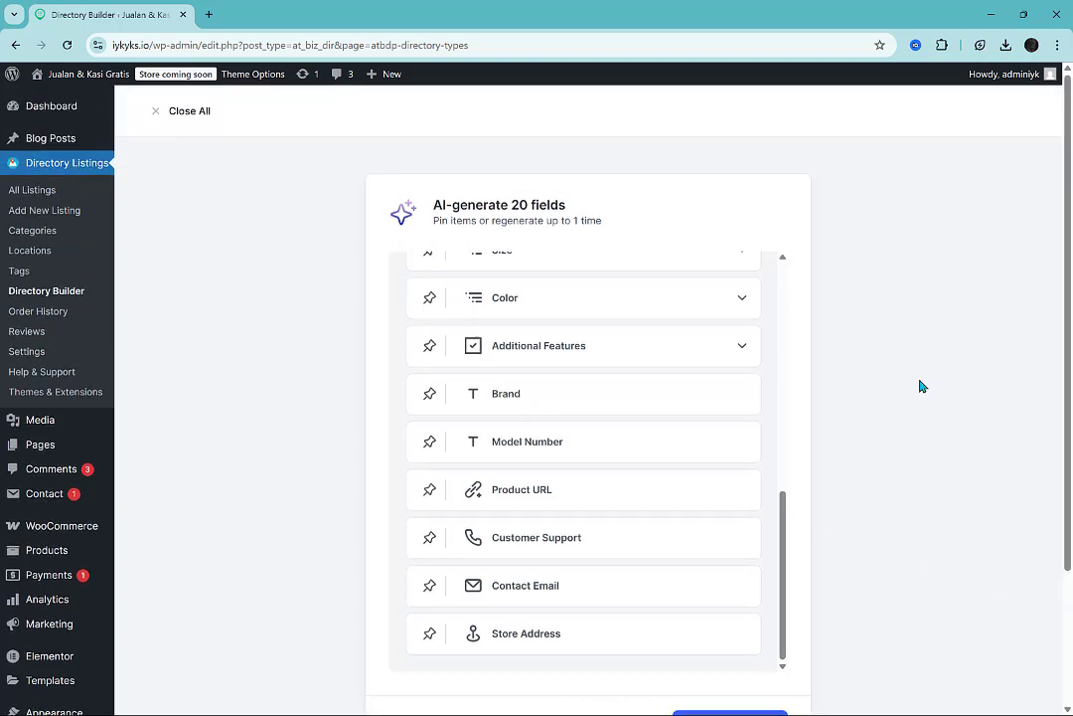
{"action": "scroll", "coordinate": [696, 383], "scroll_direction": "up", "scroll_amount": 5}
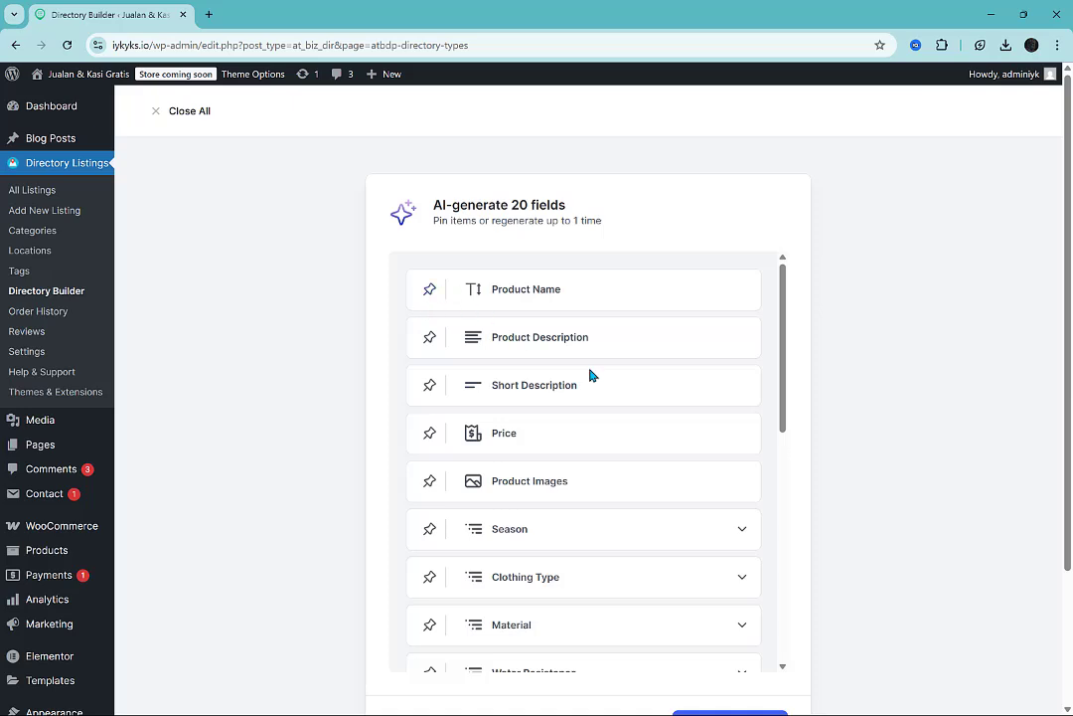
{"action": "scroll", "coordinate": [905, 415], "scroll_direction": "down", "scroll_amount": 1}
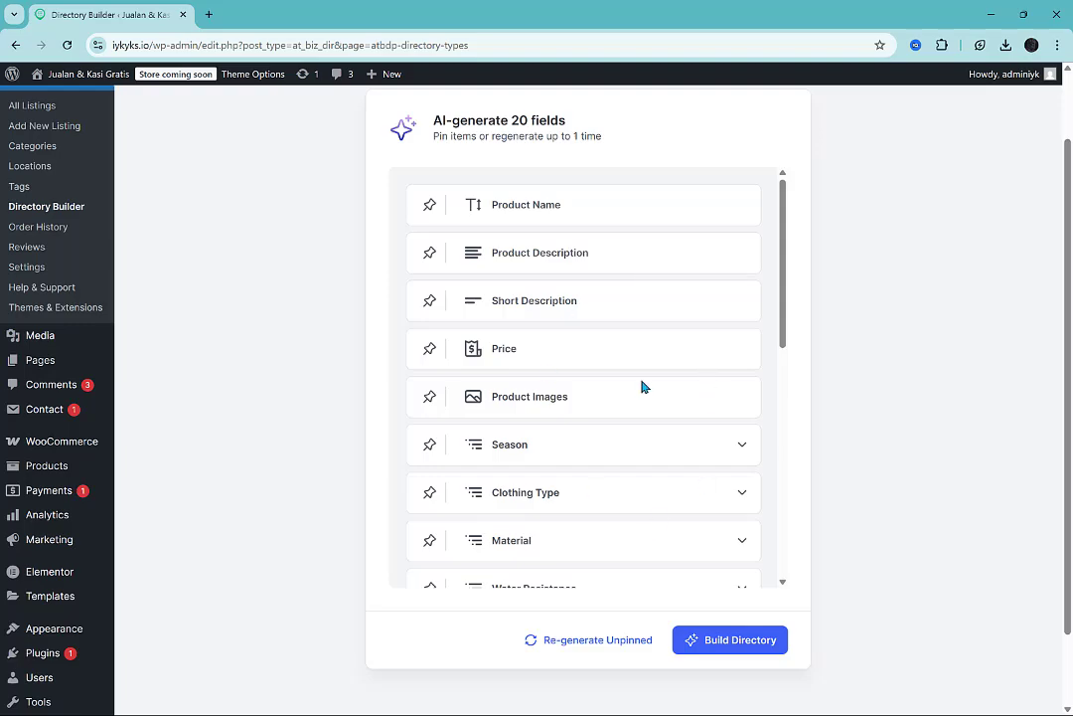
Switch to the OLX listings and examine the apartment's Detail attributes and the Toyota Kijang Innova listing's specifications.
{"action": "key", "text": "alt+Tab"}
{"action": "key", "text": "alt+Tab"}
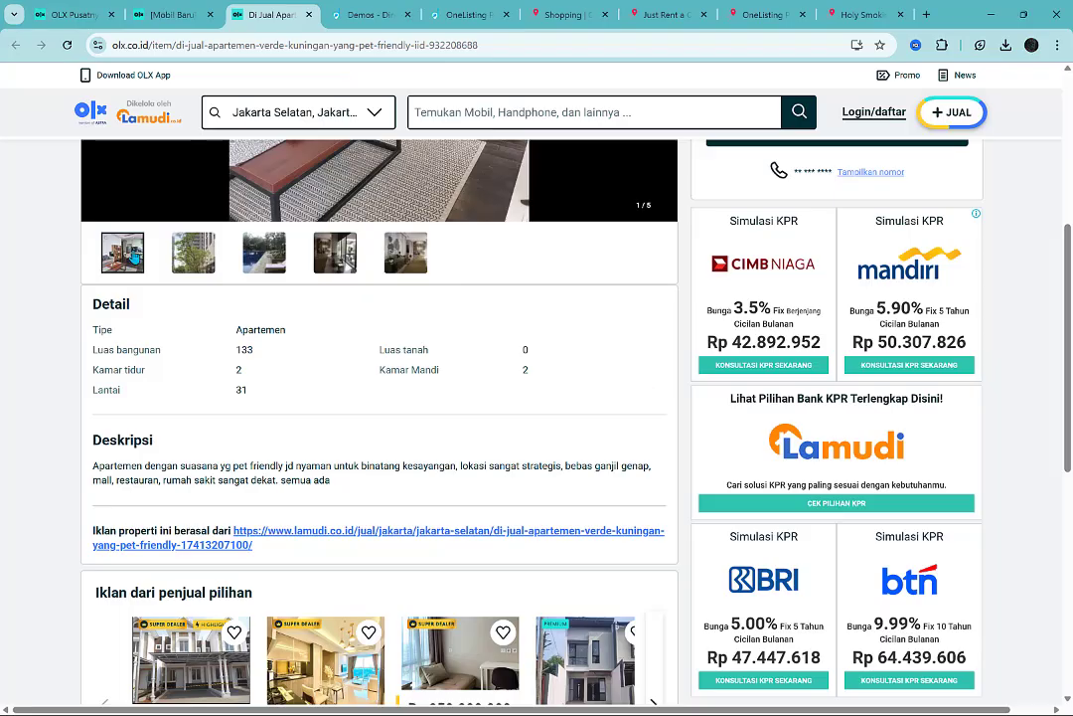
{"action": "left_click_drag", "start_coordinate": [93, 306], "coordinate": [263, 385]}
{"action": "left_click", "coordinate": [251, 377]}
{"action": "key", "text": "ctrl+shift+Tab"}
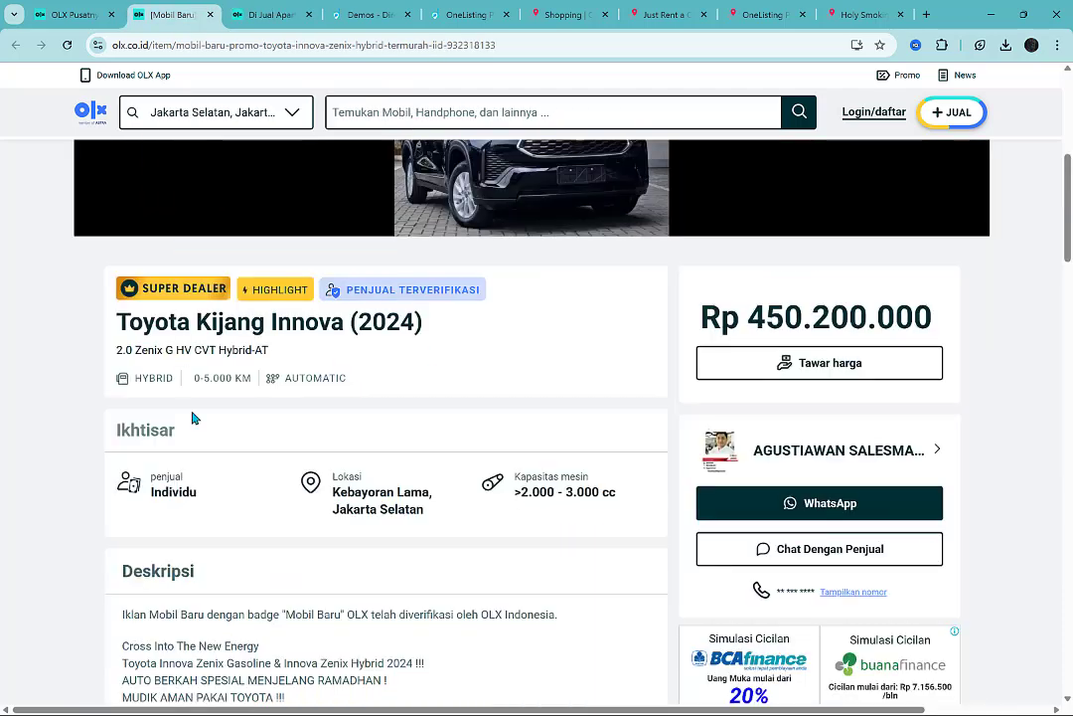
{"action": "scroll", "coordinate": [199, 358], "scroll_direction": "down", "scroll_amount": 3}
{"action": "scroll", "coordinate": [206, 357], "scroll_direction": "up", "scroll_amount": 3}
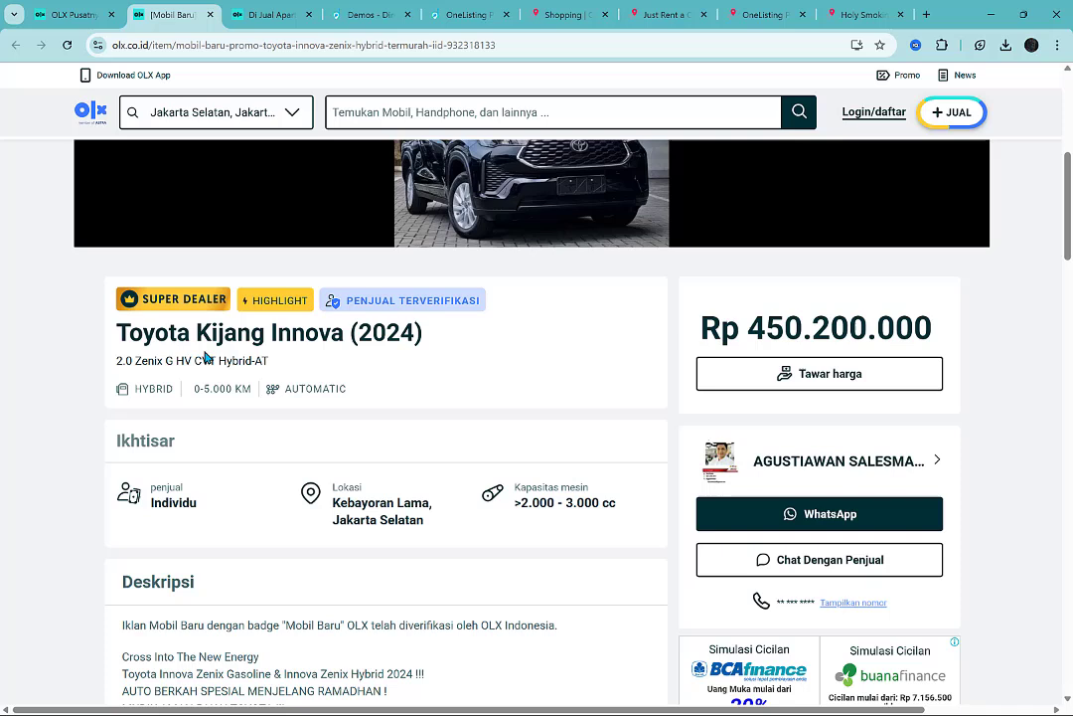
{"action": "double_click", "coordinate": [130, 387]}
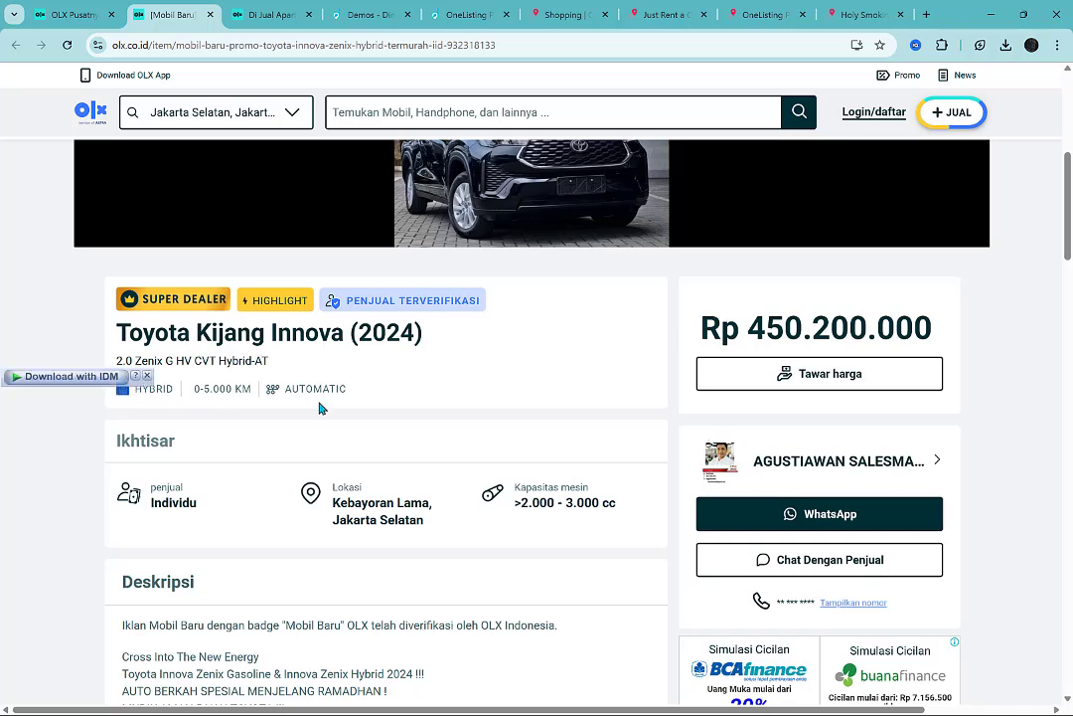
{"action": "left_click", "coordinate": [320, 407]}
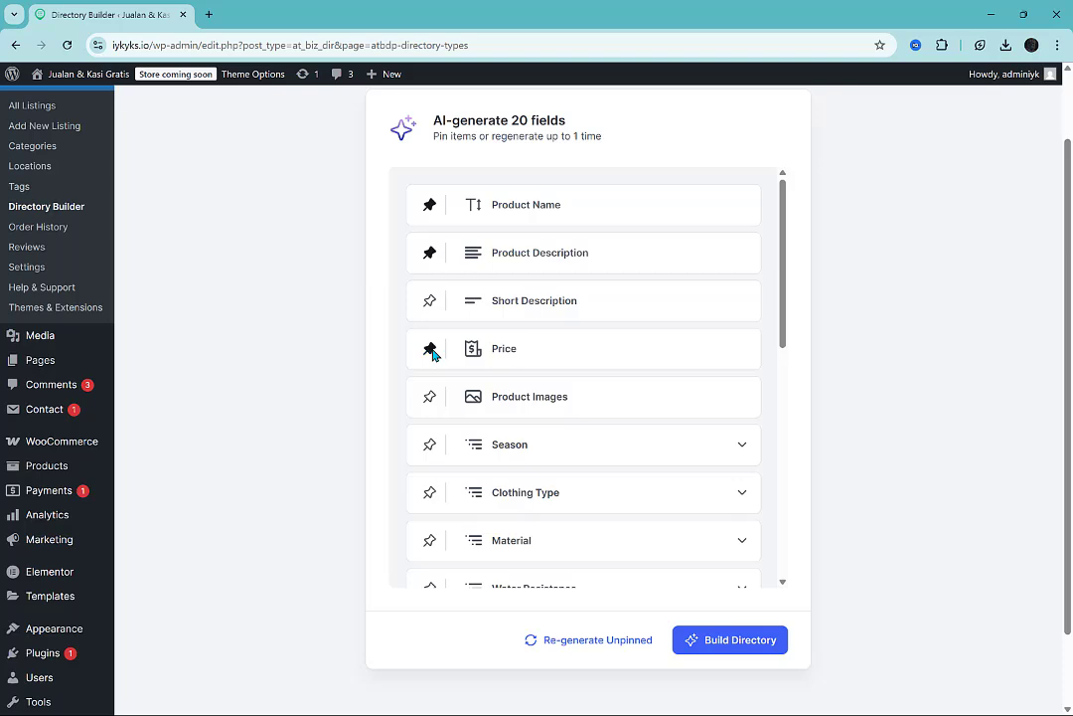
Pin the Product Images, Season, Clothing Type, Material, Water Resistance and Temperature Rating fields in the Directory Builder.
{"action": "left_click", "coordinate": [431, 400]}
{"action": "left_click", "coordinate": [430, 446]}
{"action": "scroll", "coordinate": [432, 505], "scroll_direction": "down", "scroll_amount": 5}
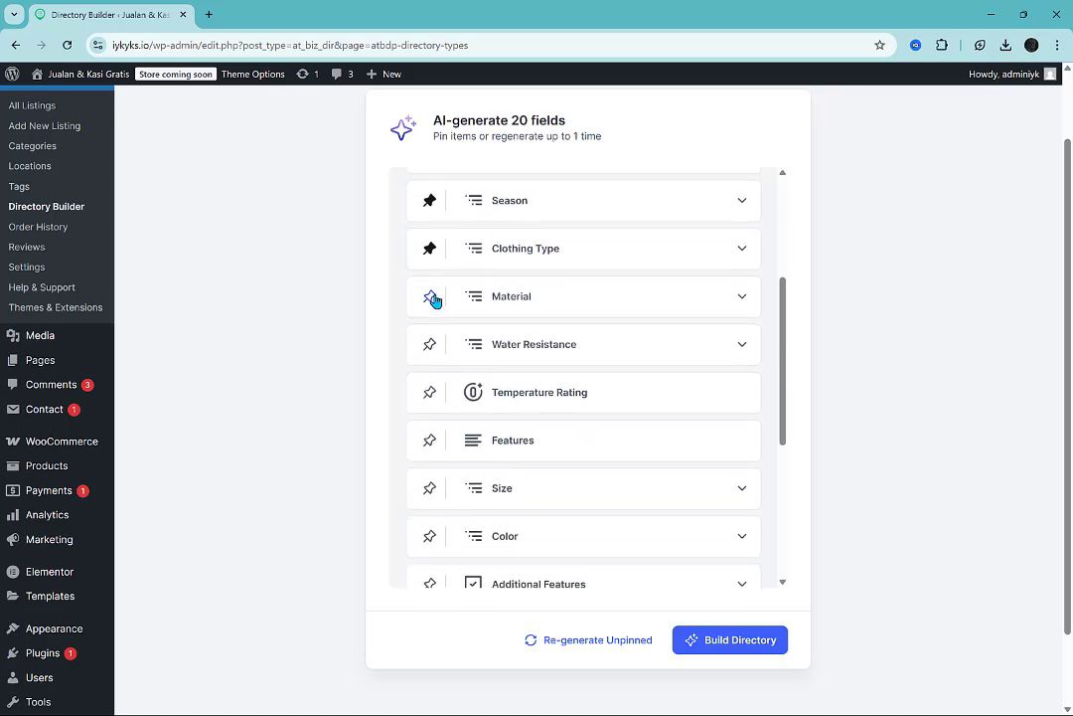
{"action": "left_click", "coordinate": [429, 344]}
{"action": "scroll", "coordinate": [429, 400], "scroll_direction": "down", "scroll_amount": 3}
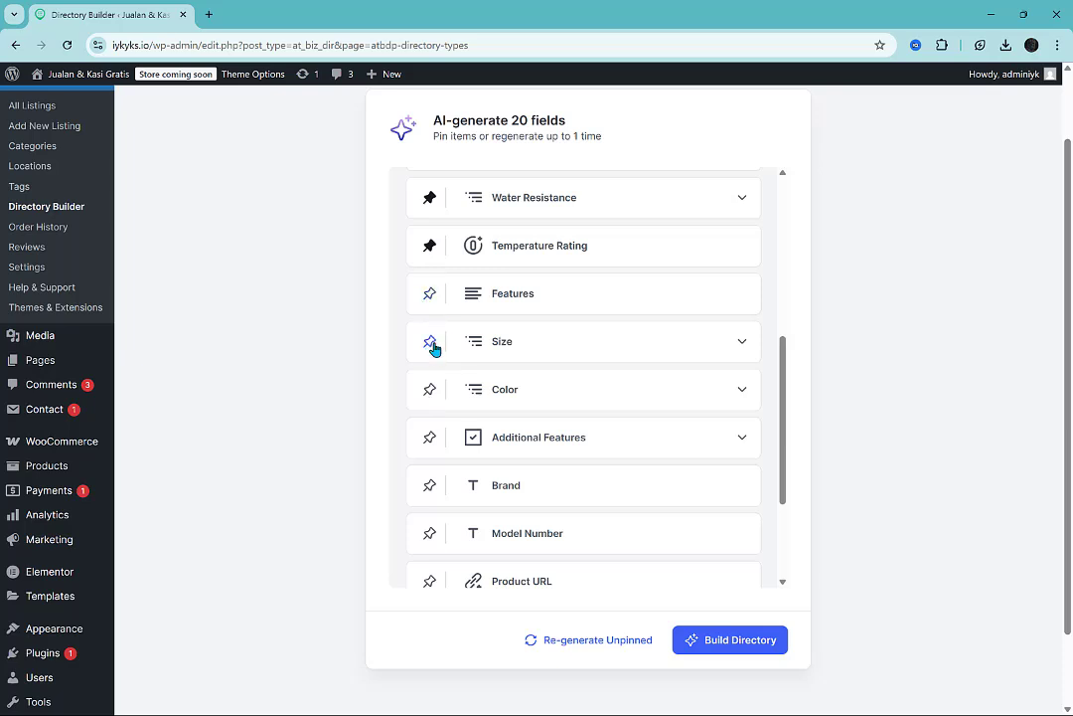
Pin the Size, Additional Features, Brand, Contact Email and Store Address fields.
{"action": "left_click", "coordinate": [432, 345]}
{"action": "left_click", "coordinate": [588, 439]}
{"action": "scroll", "coordinate": [588, 438], "scroll_direction": "down", "scroll_amount": 2}
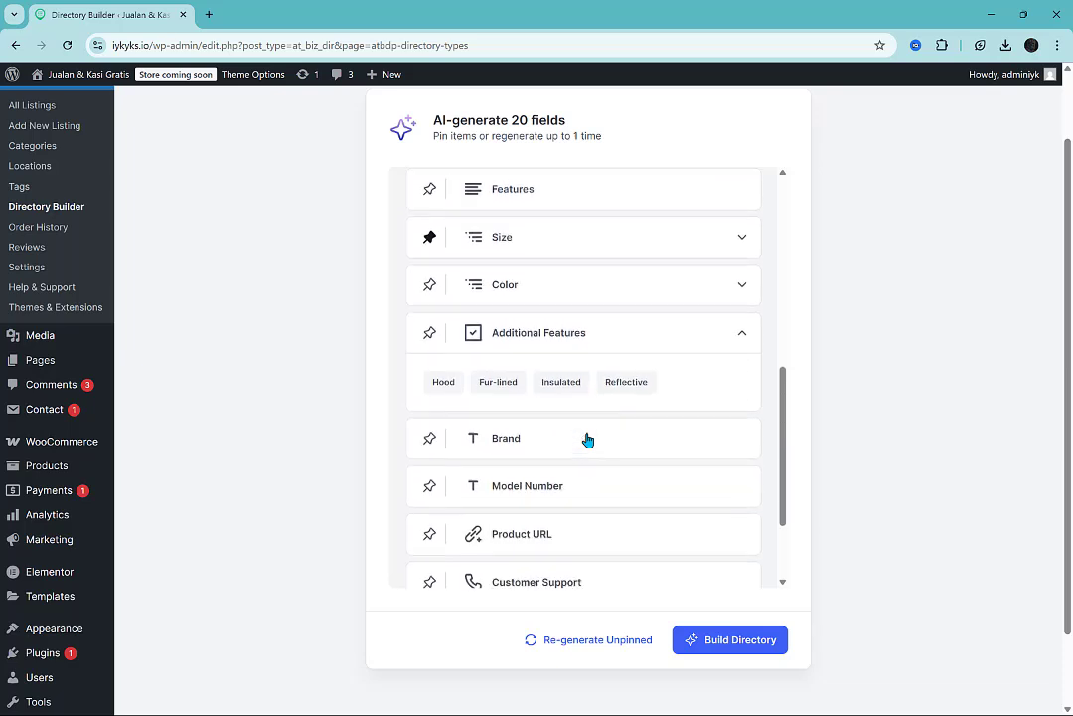
{"action": "left_click", "coordinate": [431, 312]}
{"action": "scroll", "coordinate": [474, 415], "scroll_direction": "down", "scroll_amount": 2}
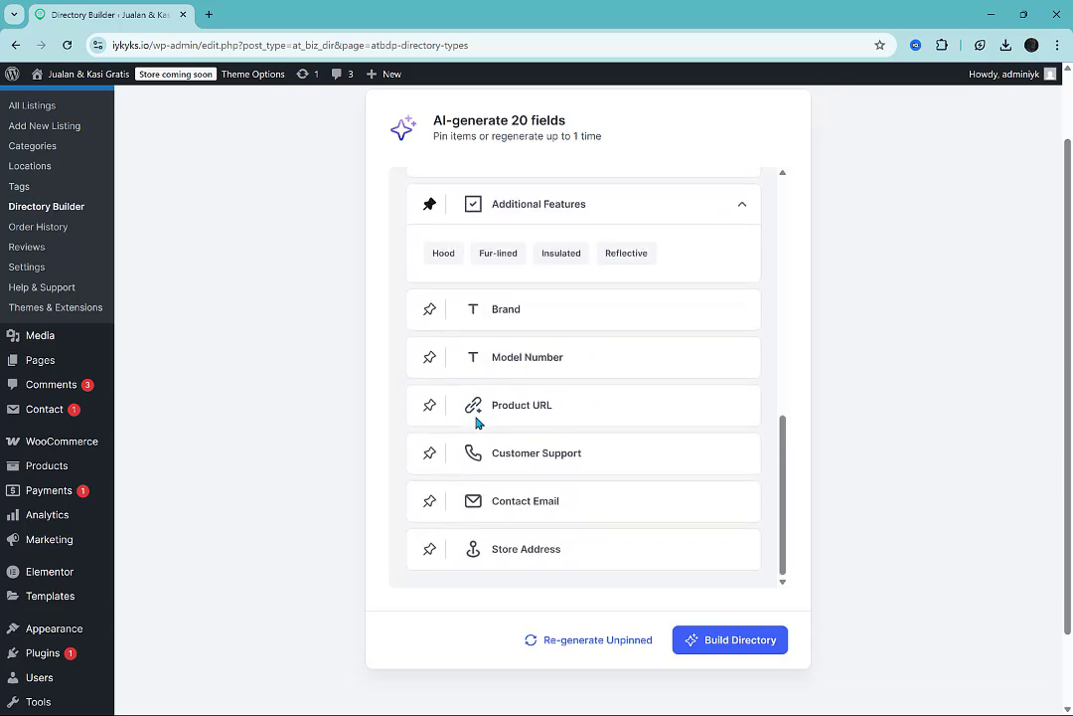
{"action": "left_click", "coordinate": [430, 311]}
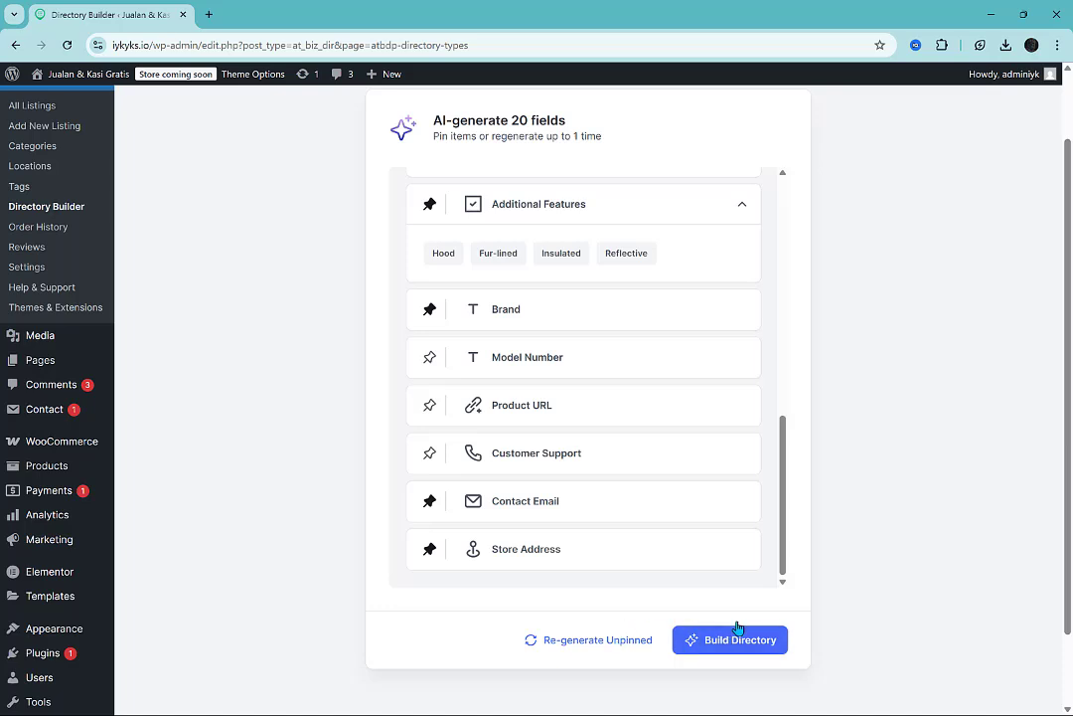
Check which fields are pinned and regenerate the unpinned ones.
{"action": "scroll", "coordinate": [678, 479], "scroll_direction": "up", "scroll_amount": 10}
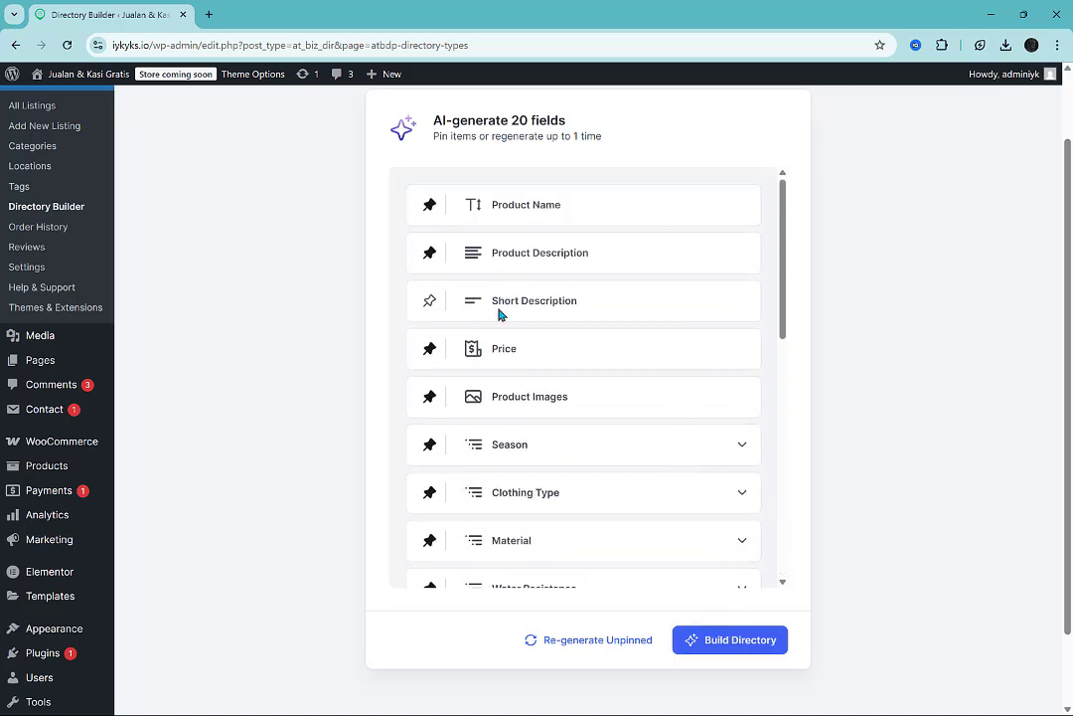
{"action": "scroll", "coordinate": [618, 331], "scroll_direction": "down", "scroll_amount": 4}
{"action": "scroll", "coordinate": [619, 331], "scroll_direction": "down", "scroll_amount": 5}
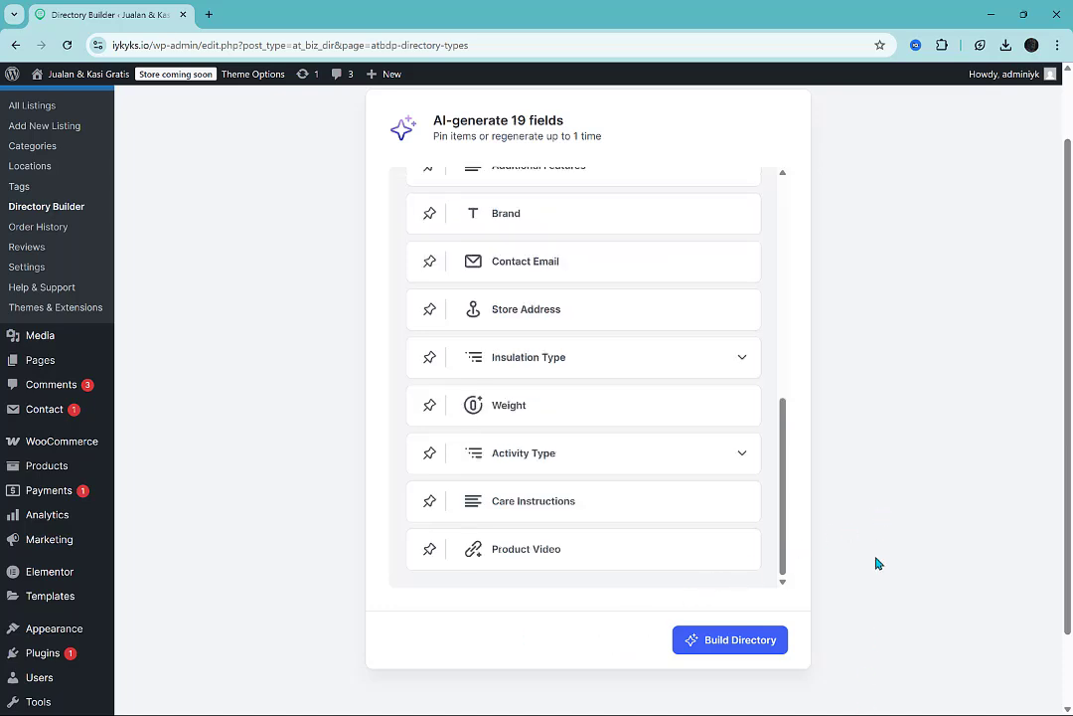
Review the regenerated field list from Price down to Product Video, comparing the kept fields with the new ones.
{"action": "scroll", "coordinate": [859, 479], "scroll_direction": "up", "scroll_amount": 2}
{"action": "scroll", "coordinate": [735, 436], "scroll_direction": "up", "scroll_amount": 5}
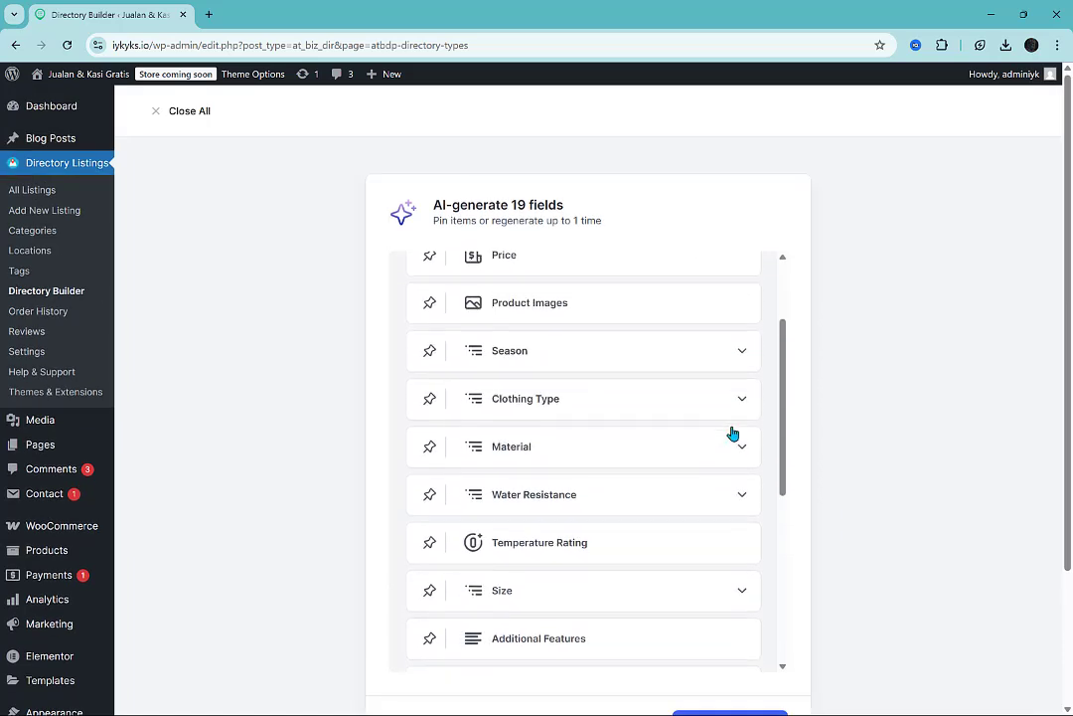
{"action": "scroll", "coordinate": [647, 328], "scroll_direction": "down", "scroll_amount": 3}
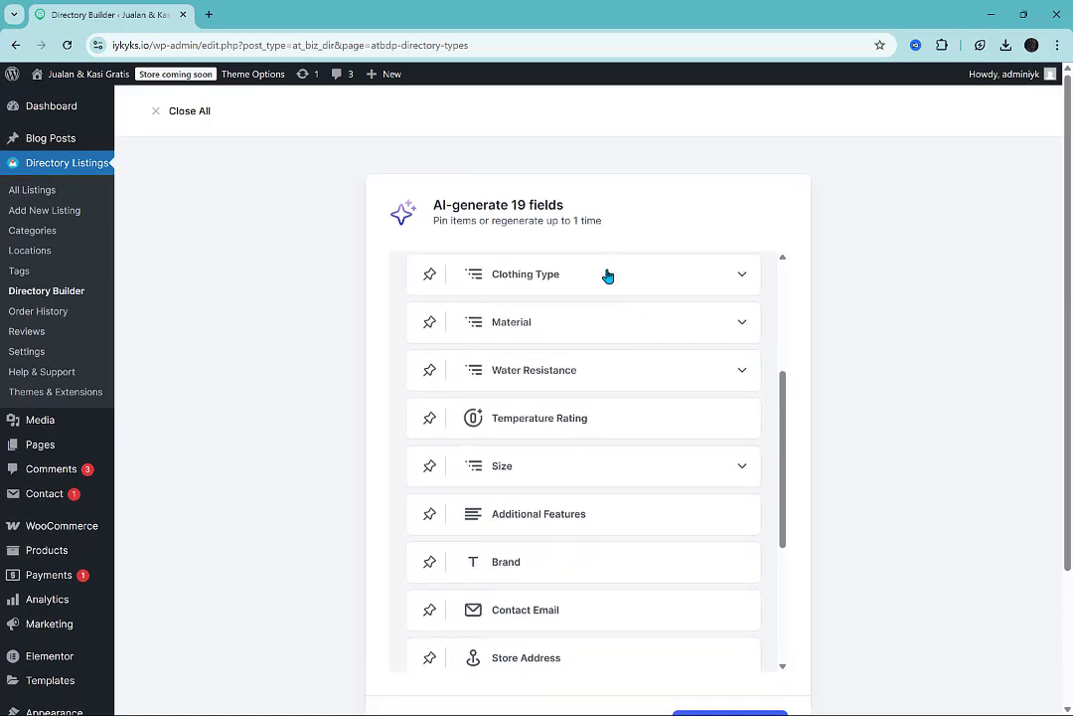
{"action": "scroll", "coordinate": [620, 491], "scroll_direction": "down", "scroll_amount": 3}
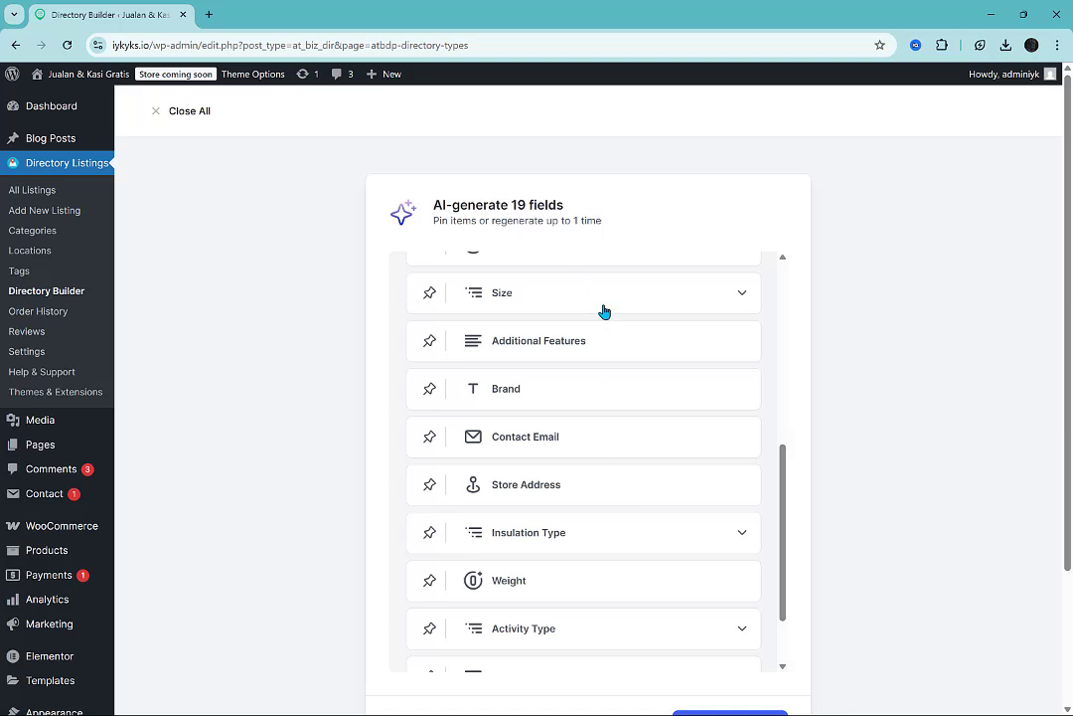
{"action": "scroll", "coordinate": [638, 345], "scroll_direction": "up", "scroll_amount": 1}
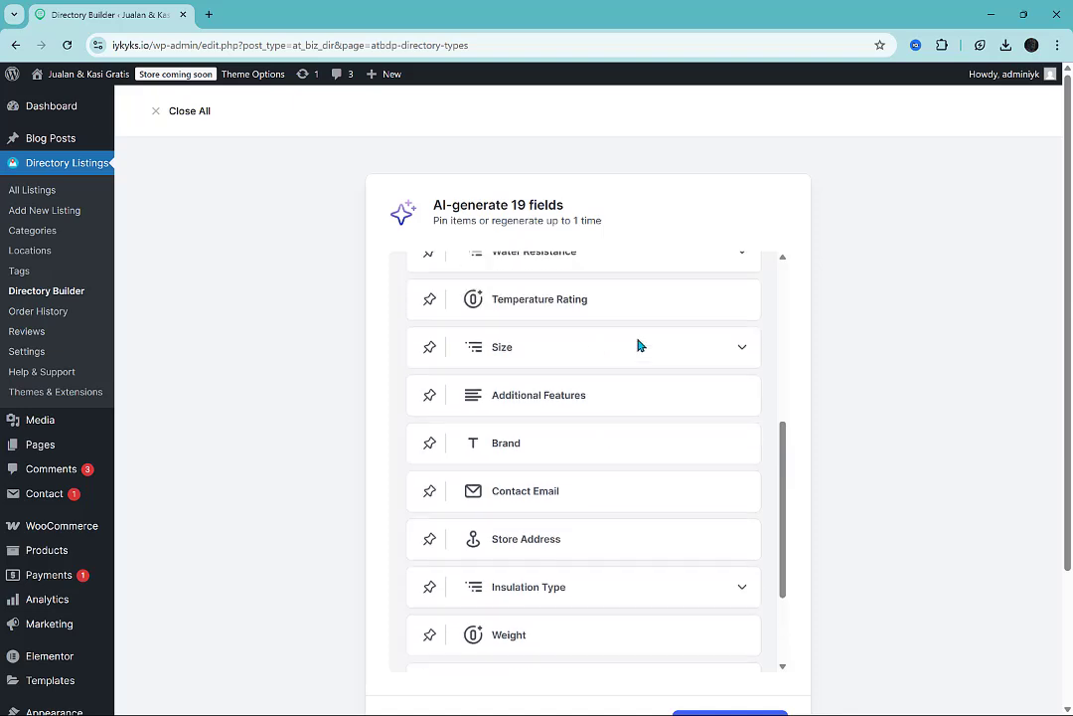
{"action": "scroll", "coordinate": [637, 347], "scroll_direction": "down", "scroll_amount": 3}
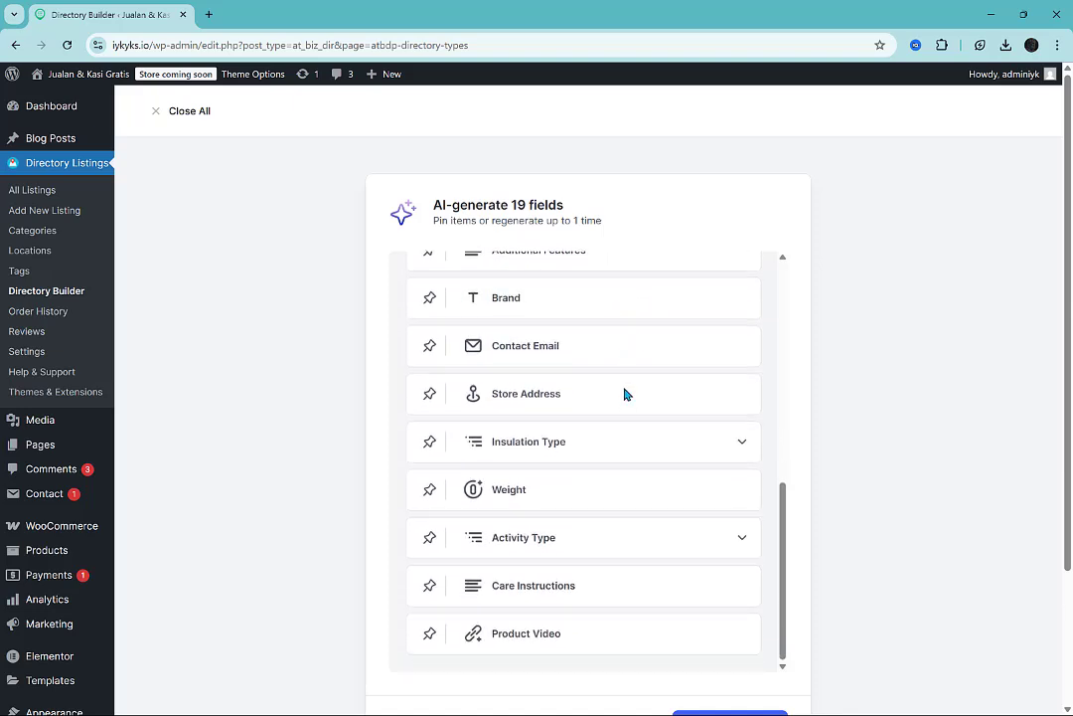
{"action": "scroll", "coordinate": [625, 395], "scroll_direction": "down", "scroll_amount": 2}
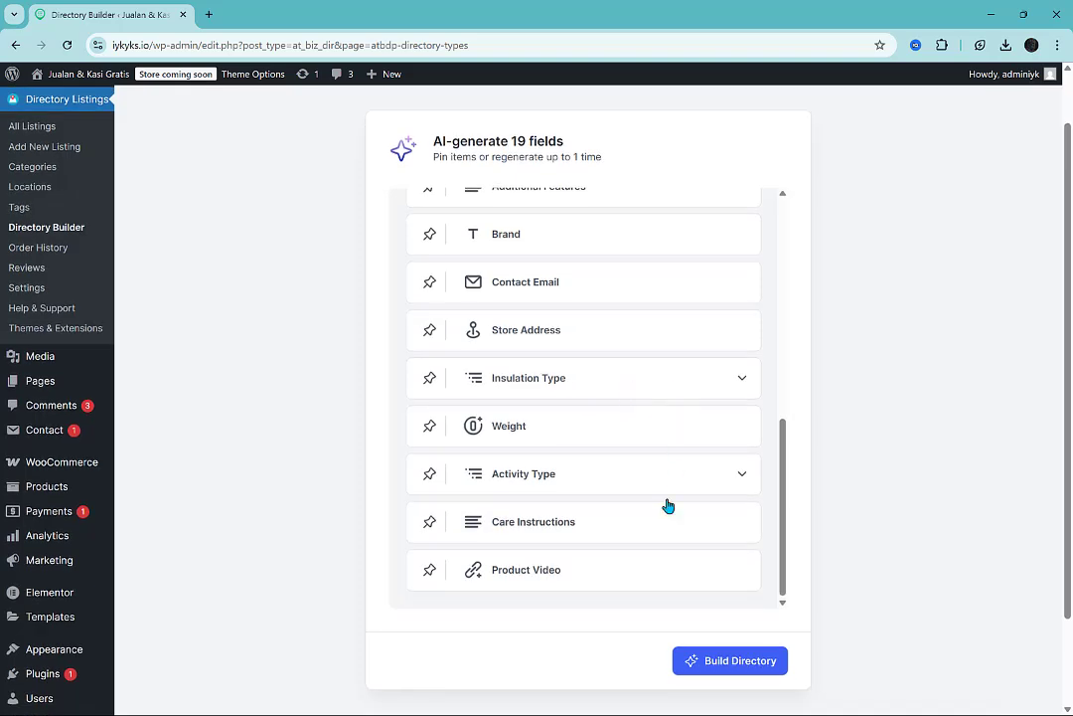
{"action": "scroll", "coordinate": [683, 522], "scroll_direction": "up", "scroll_amount": 1}
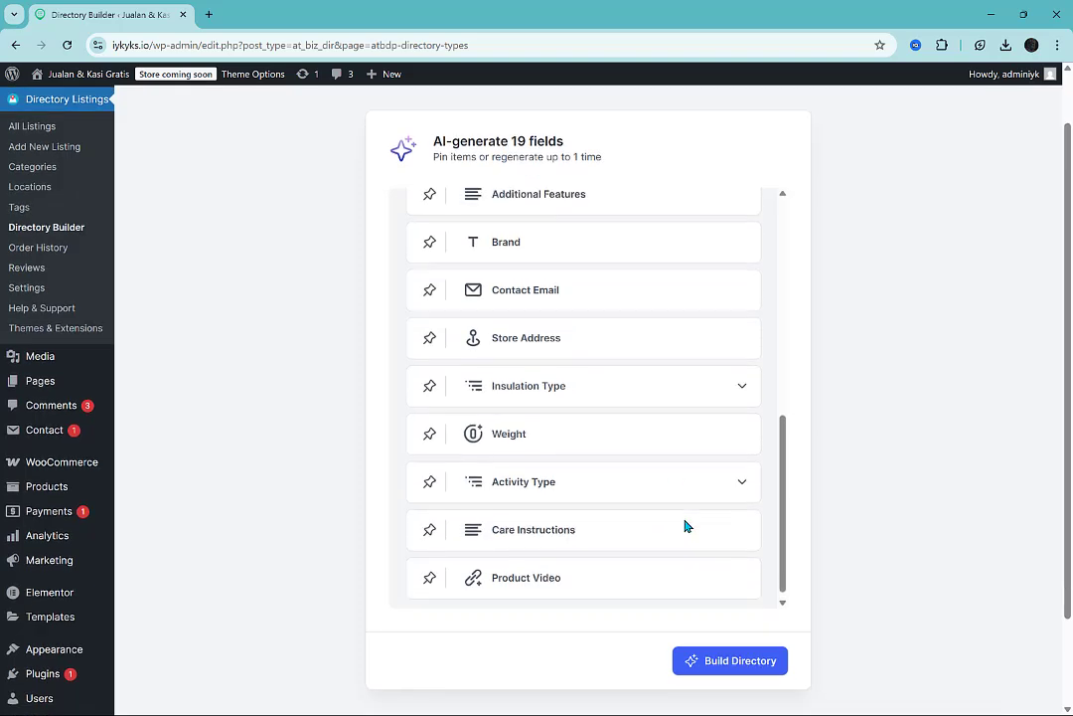
{"action": "scroll", "coordinate": [685, 525], "scroll_direction": "down", "scroll_amount": 1}
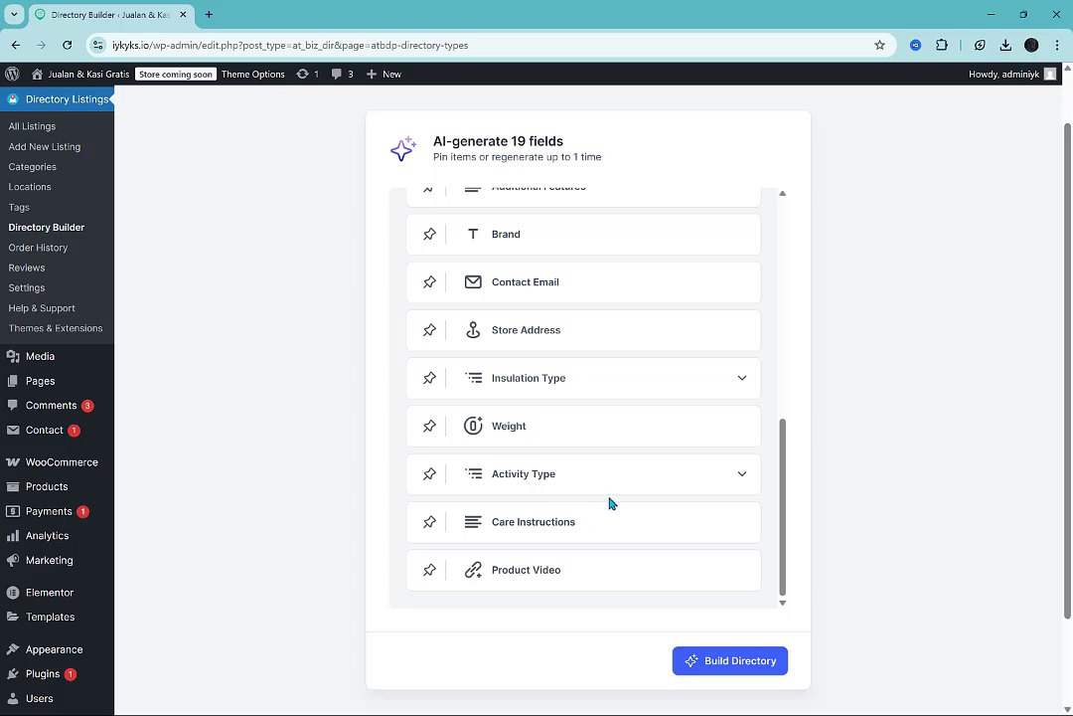
Inspect the options of the new Activity Type and Insulation Type fields.
{"action": "left_click", "coordinate": [651, 487]}
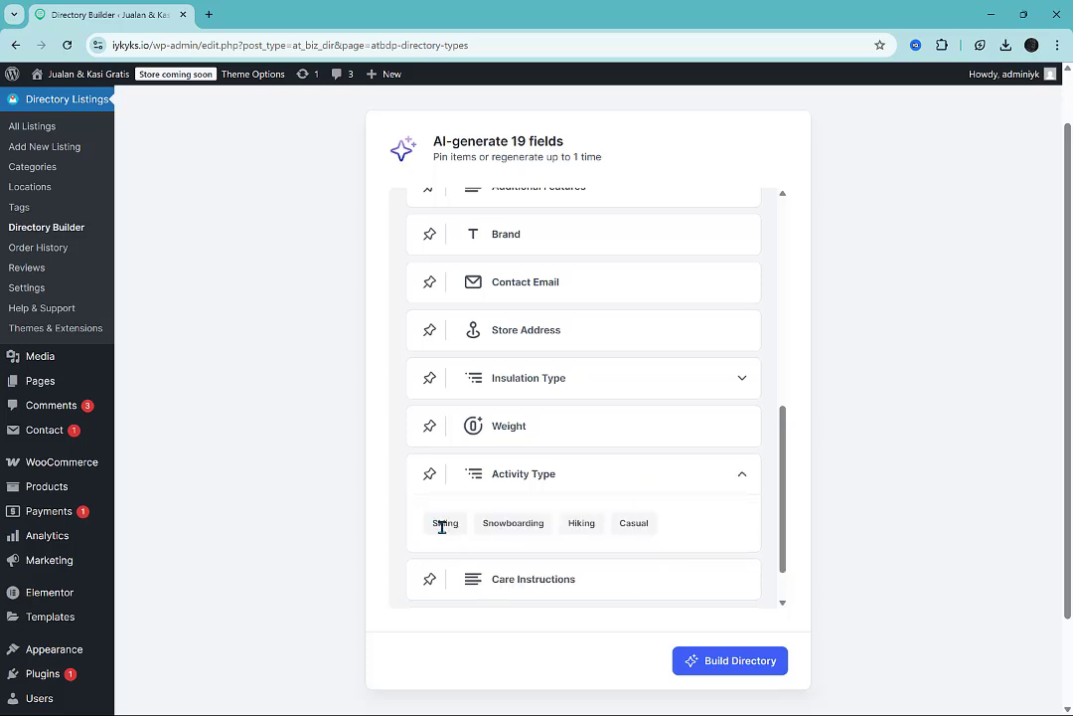
{"action": "left_click", "coordinate": [626, 479]}
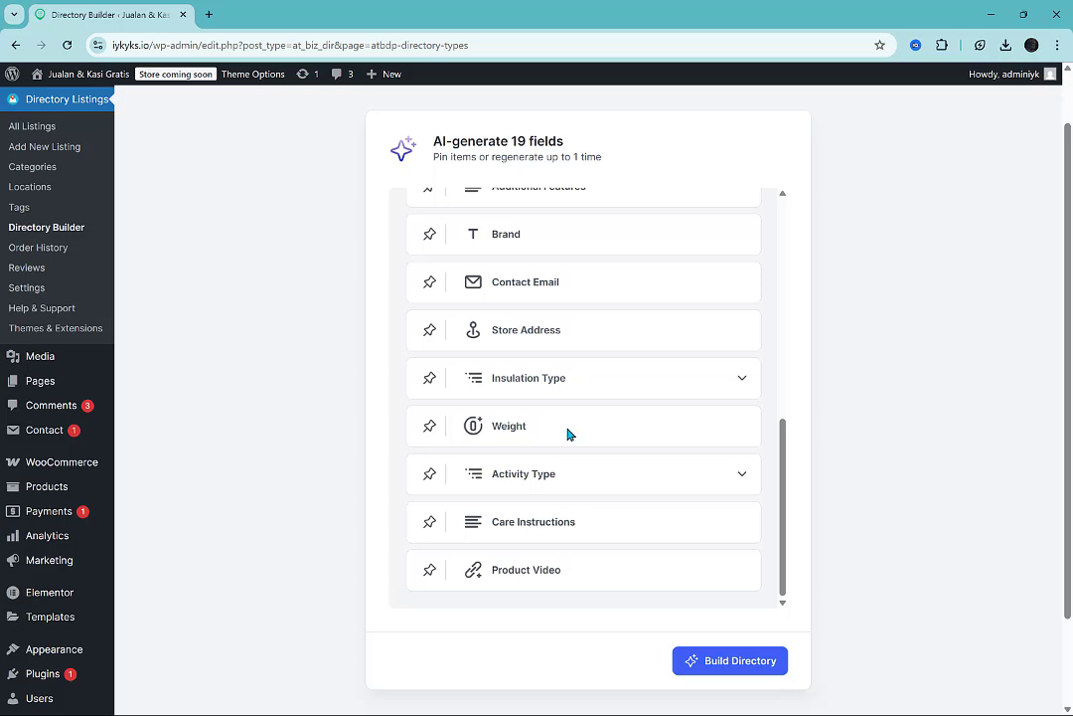
{"action": "left_click", "coordinate": [621, 391]}
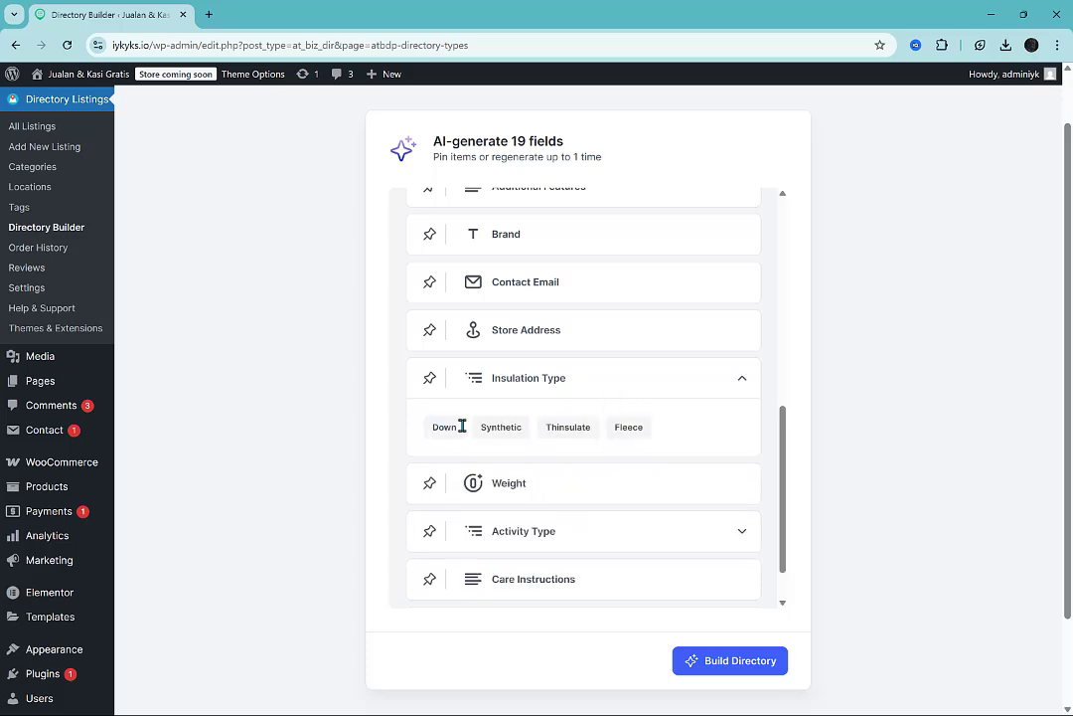
Build the directory from the generated fields and open it for customization.
{"action": "left_click", "coordinate": [689, 389]}
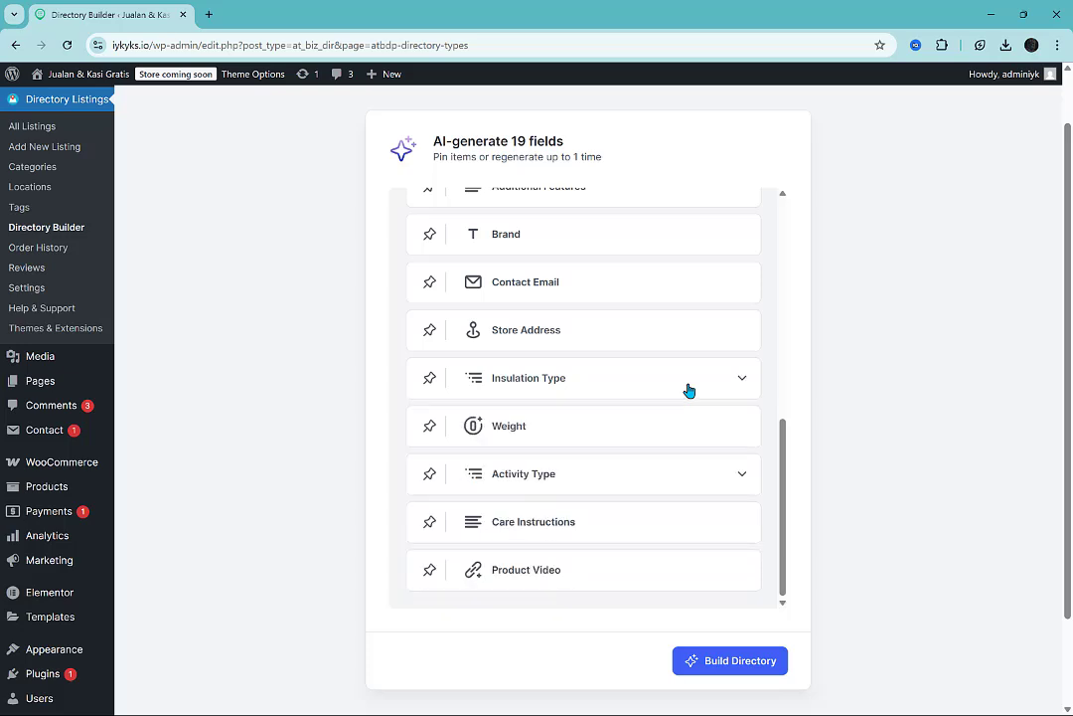
{"action": "scroll", "coordinate": [689, 390], "scroll_direction": "up", "scroll_amount": 10}
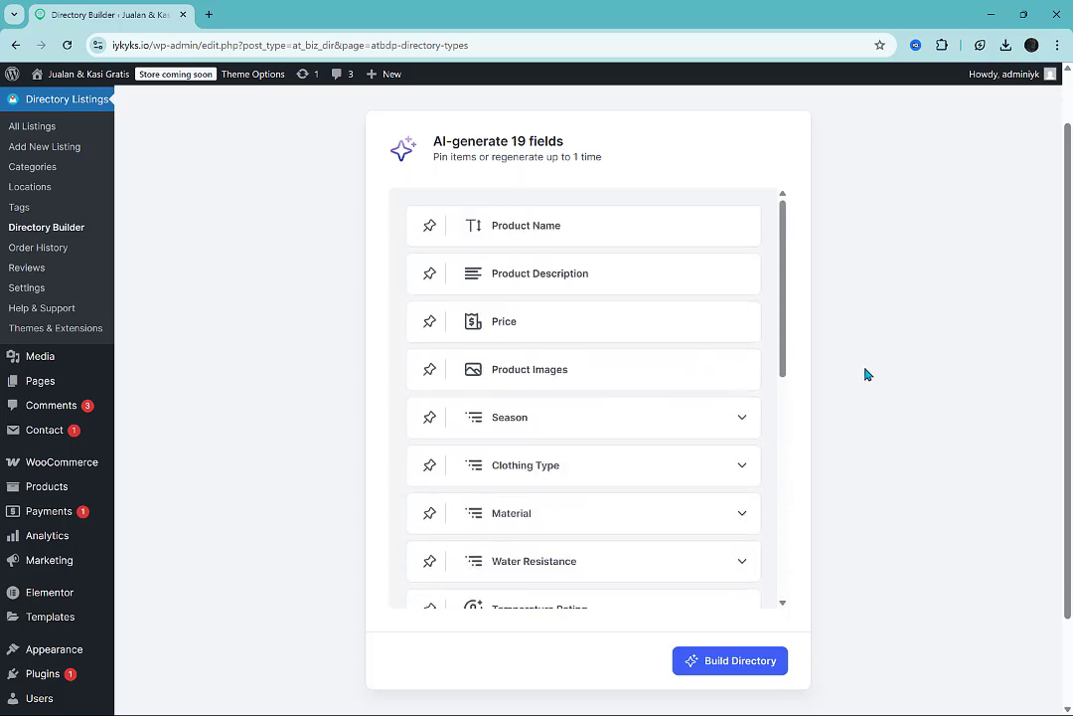
{"action": "scroll", "coordinate": [864, 373], "scroll_direction": "down", "scroll_amount": 2}
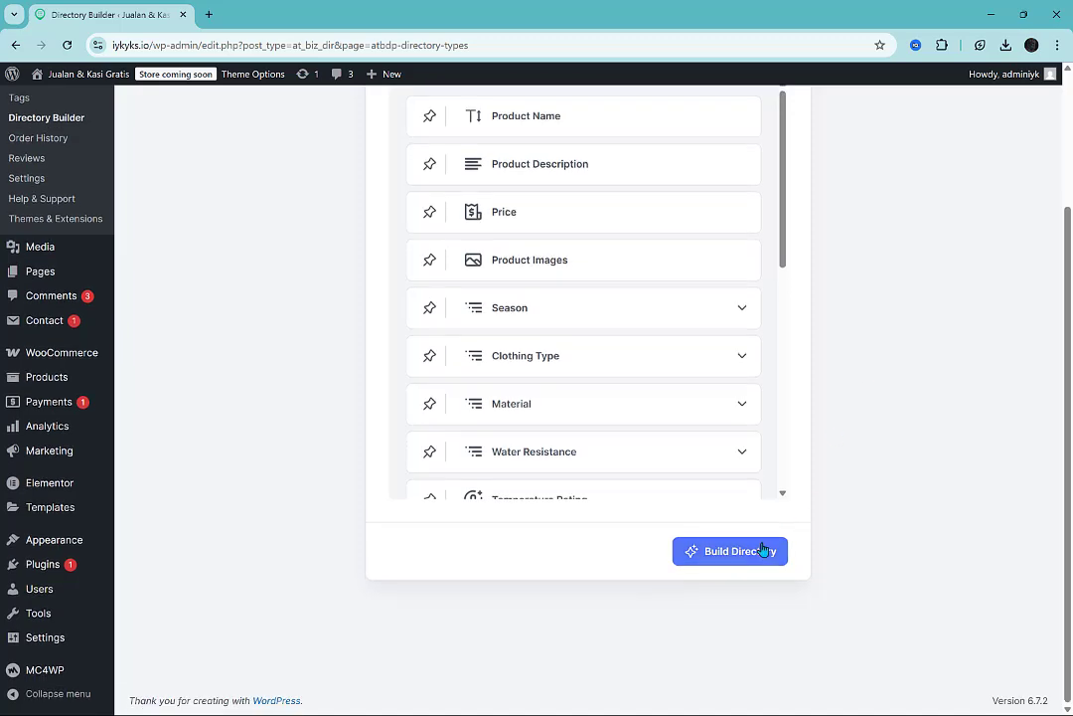
{"action": "left_click", "coordinate": [762, 548]}
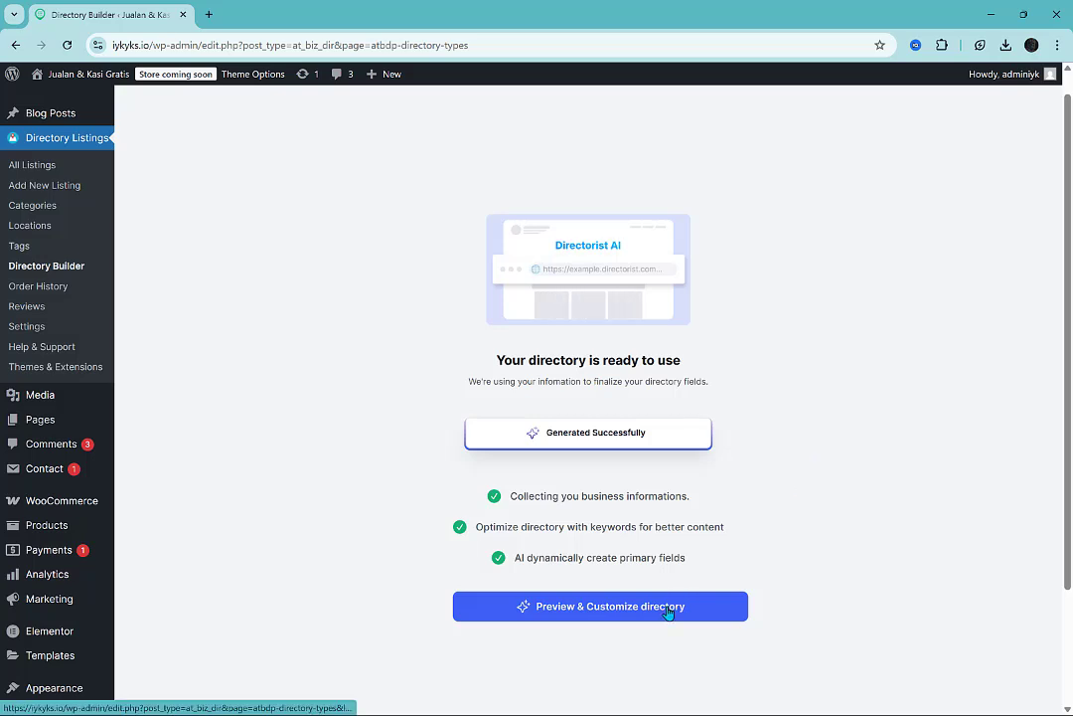
{"action": "left_click", "coordinate": [608, 620]}
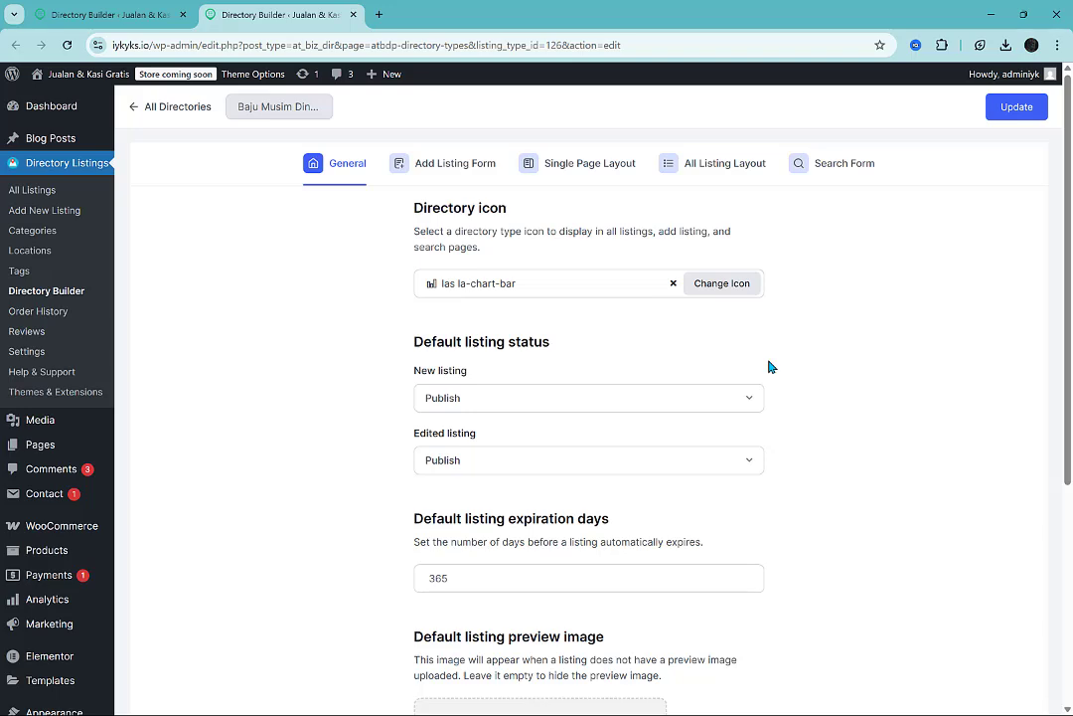
Search the Line Awesome icon pack for "shirt" and select the T-shirt icon for the directory.
{"action": "left_click", "coordinate": [711, 286]}
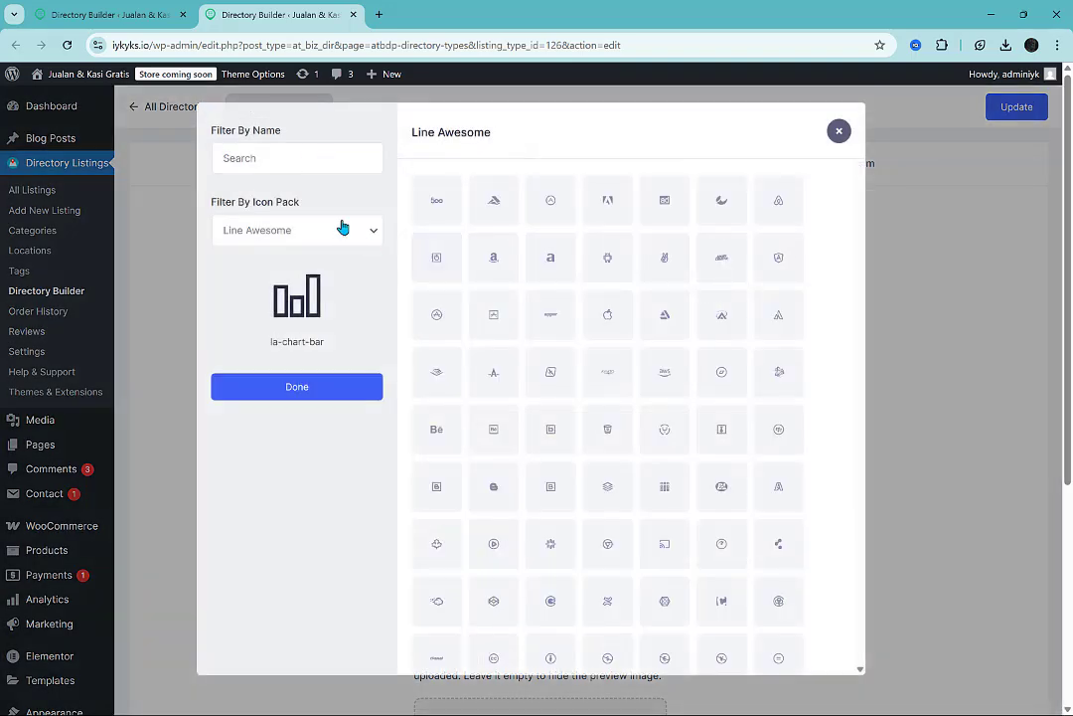
{"action": "left_click", "coordinate": [312, 160]}
{"action": "type", "text": "clth"}
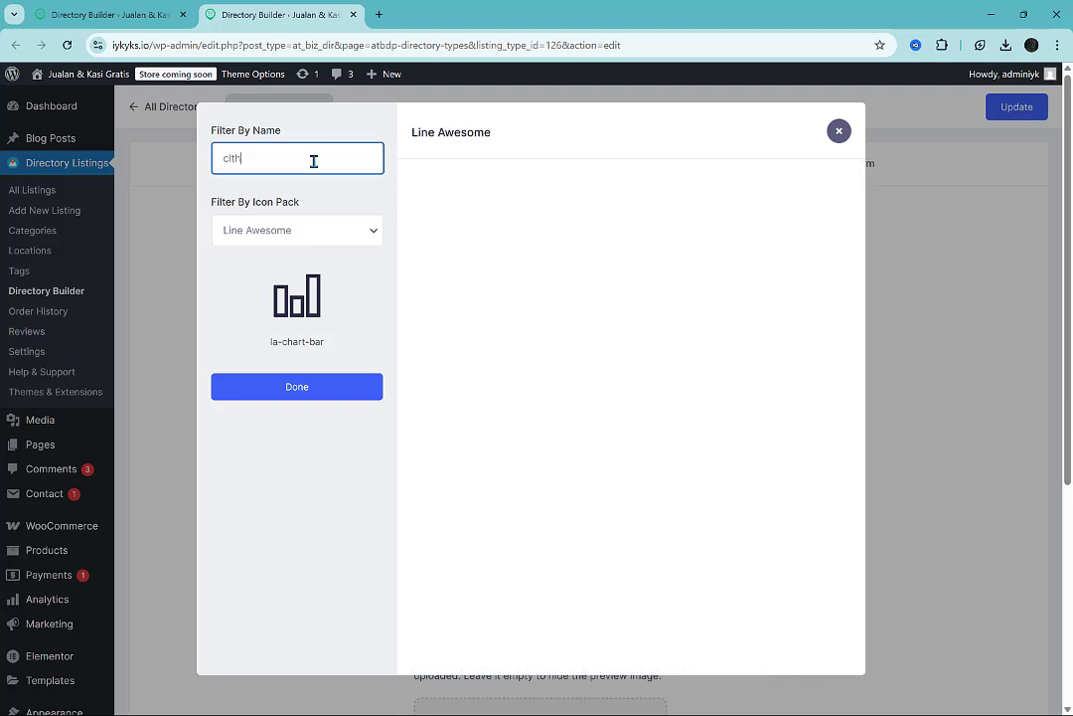
{"action": "key", "text": "BackSpace"}
{"action": "key", "text": "BackSpace"}
{"action": "type", "text": "oth"}
{"action": "key", "text": "BackSpace"}
{"action": "key", "text": "ctrl+a"}
{"action": "type", "text": "shirt"}
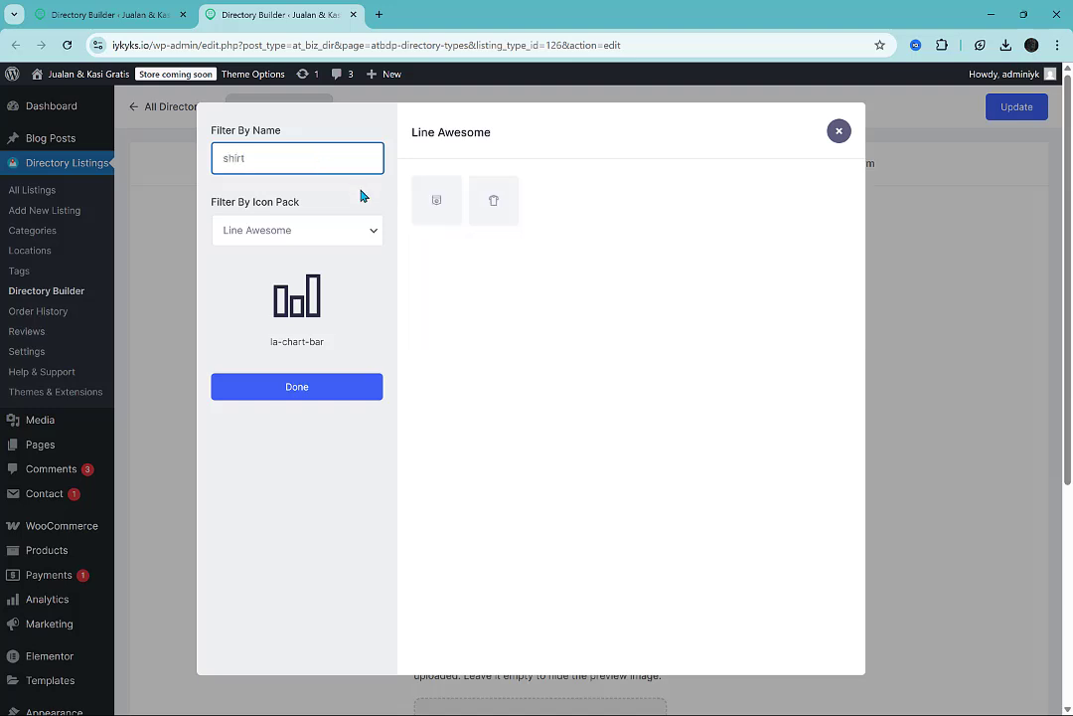
{"action": "left_click", "coordinate": [502, 206]}
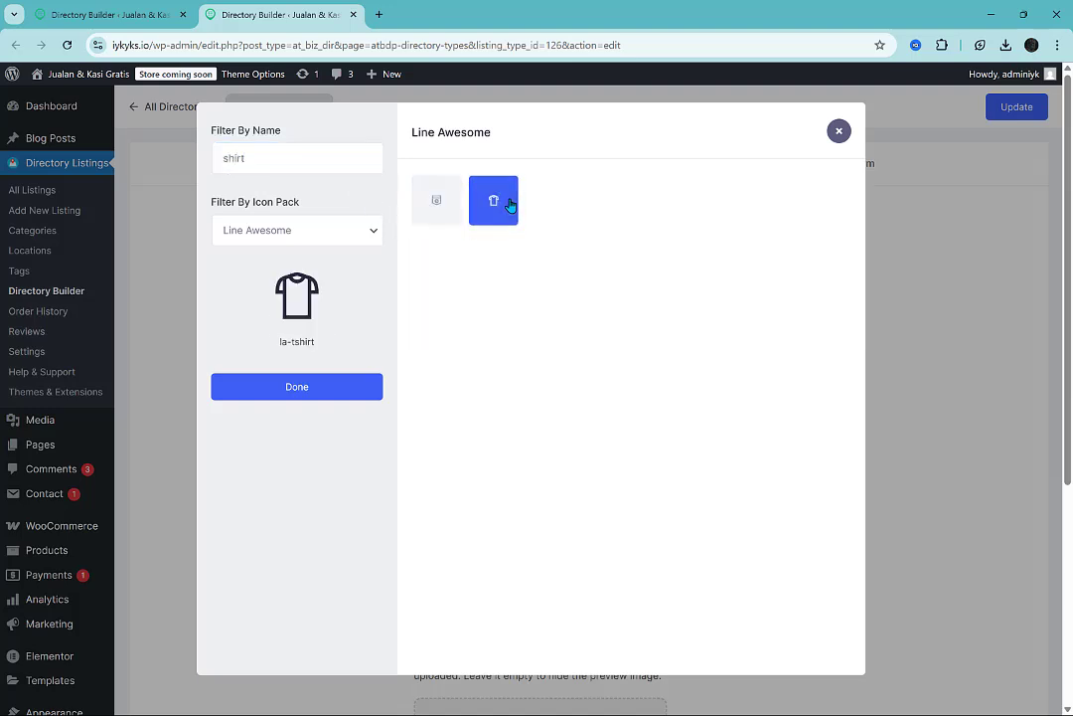
Search the icons for "snow" and set the directory icon to la-snowflake.
{"action": "left_click", "coordinate": [297, 158]}
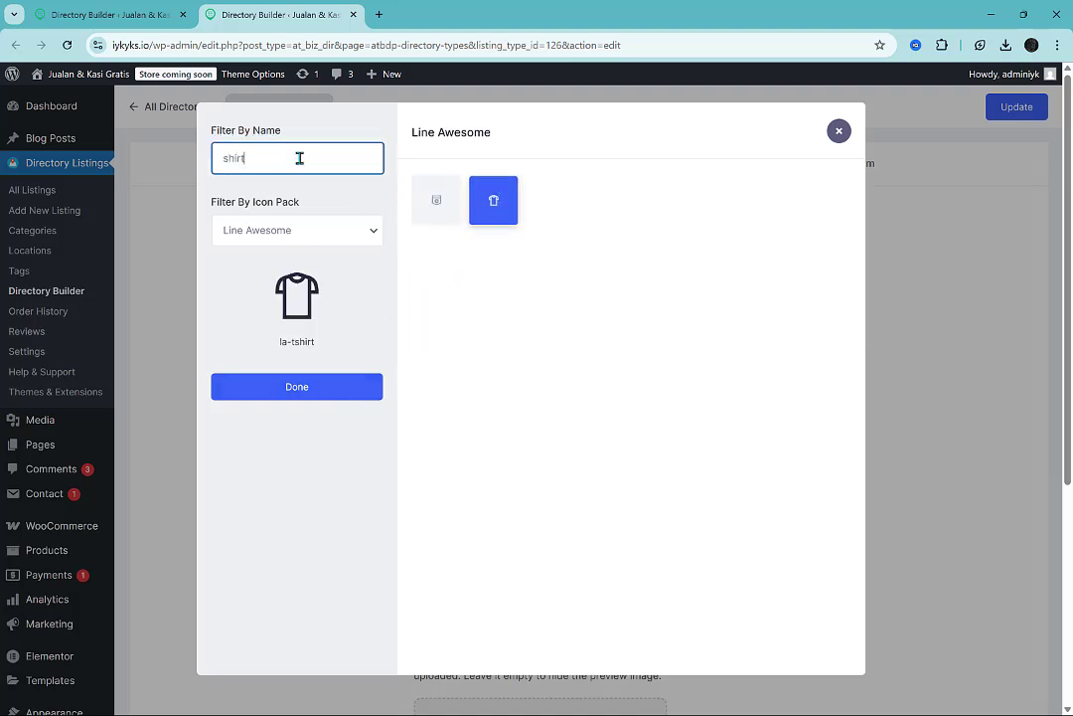
{"action": "key", "text": "ctrl+a"}
{"action": "type", "text": "snow"}
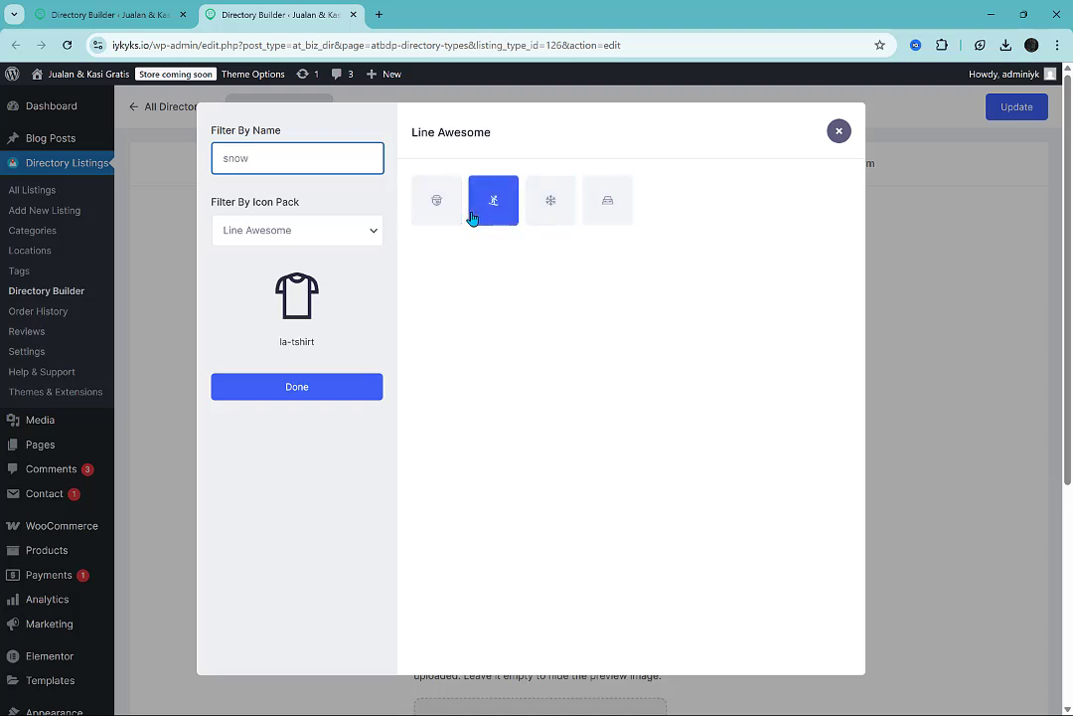
{"action": "left_click", "coordinate": [543, 217]}
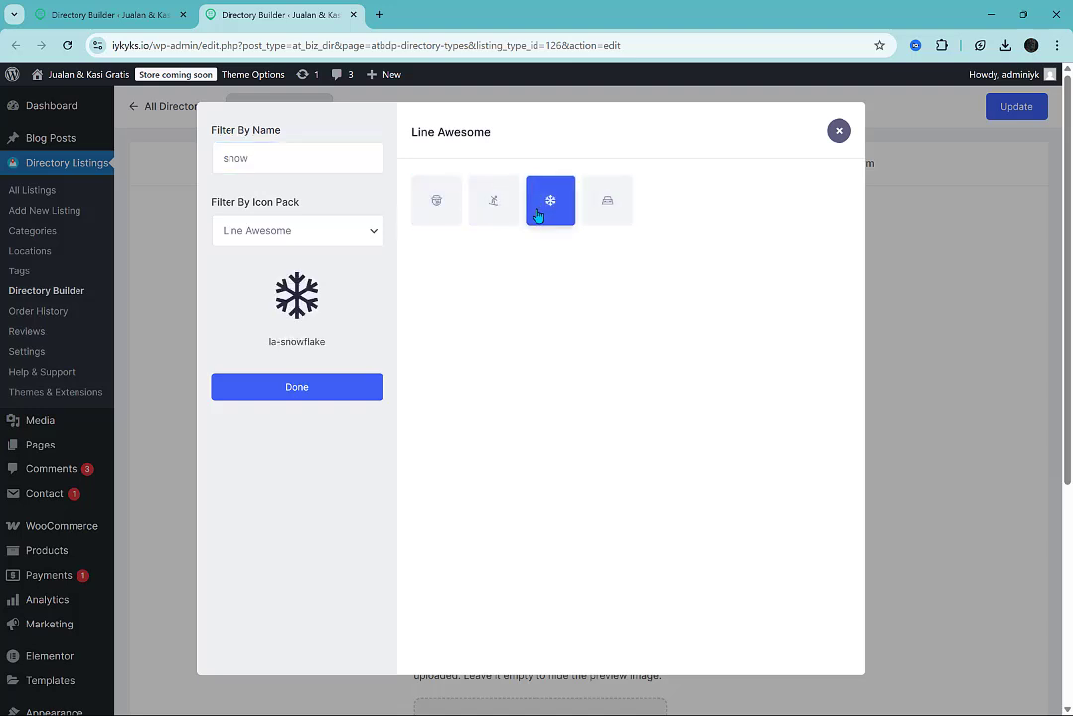
{"action": "left_click", "coordinate": [328, 402]}
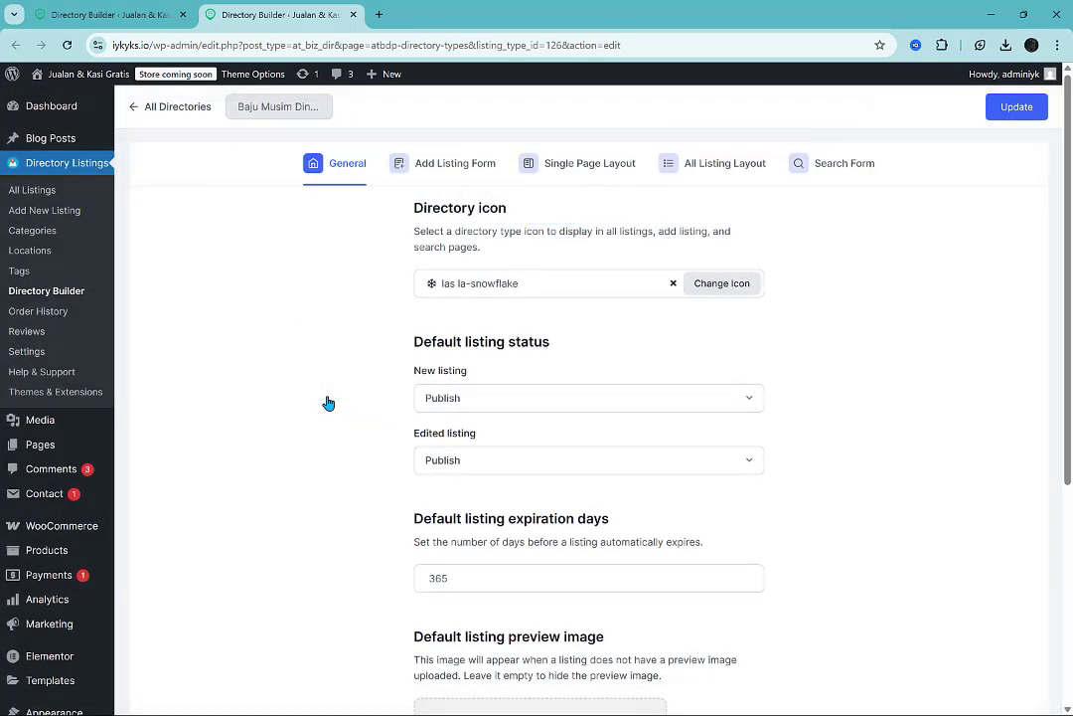
Review the remaining general settings, from default listing status down to the config file export.
{"action": "scroll", "coordinate": [823, 421], "scroll_direction": "down", "scroll_amount": 2}
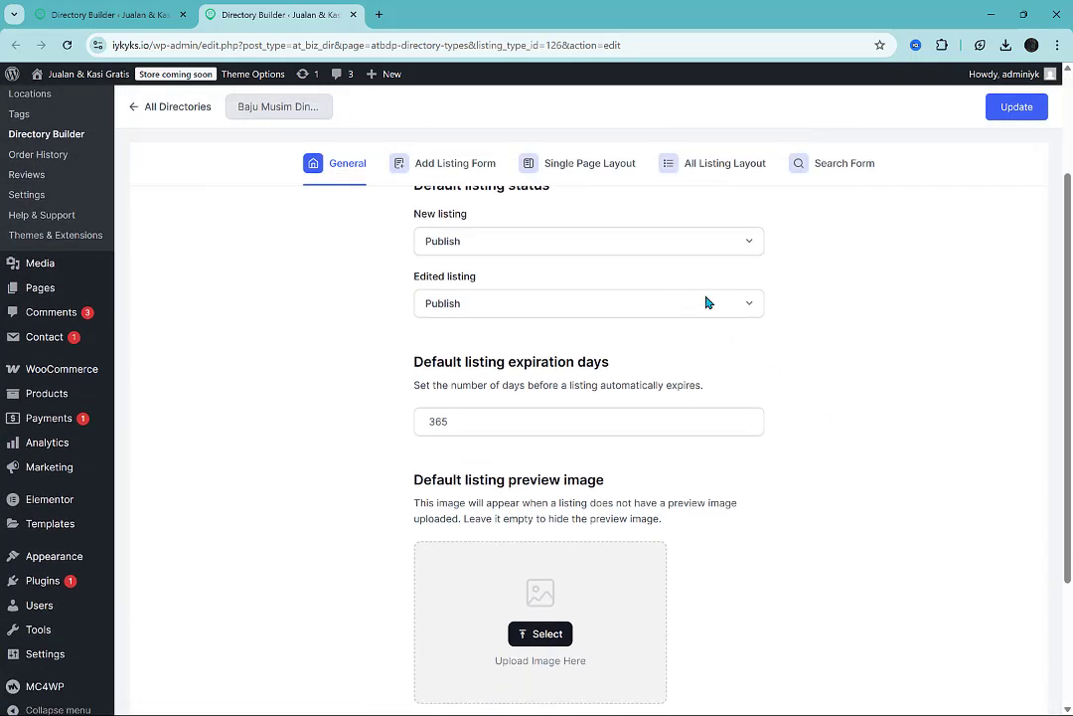
{"action": "scroll", "coordinate": [800, 415], "scroll_direction": "down", "scroll_amount": 1}
{"action": "scroll", "coordinate": [803, 415], "scroll_direction": "down", "scroll_amount": 1}
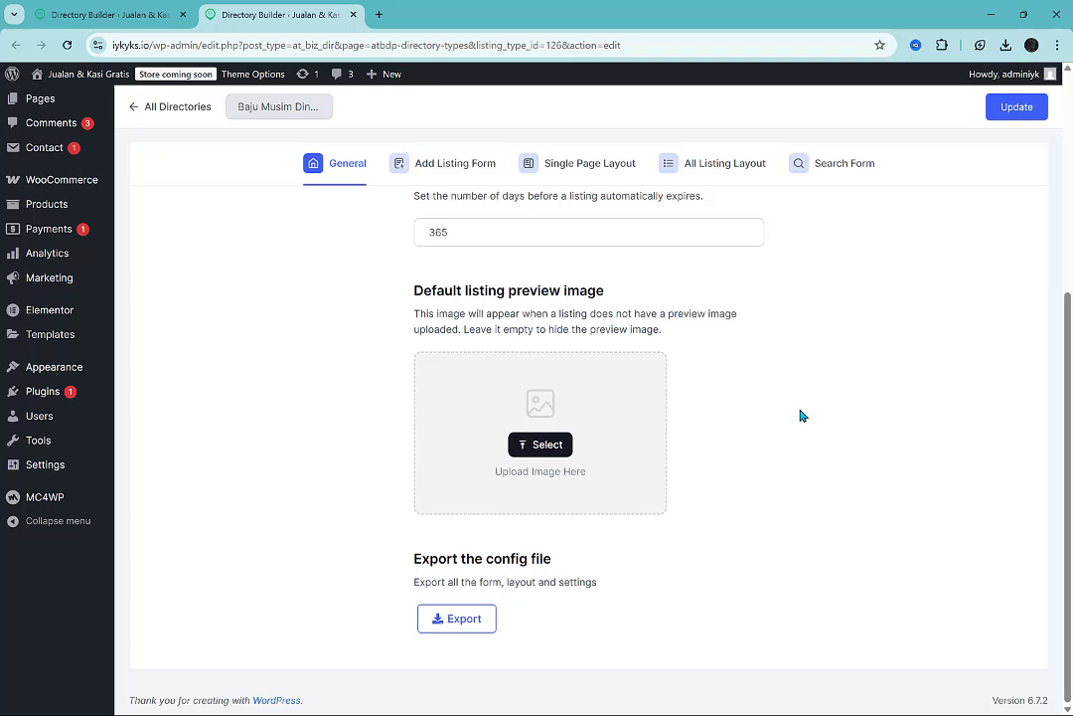
{"action": "scroll", "coordinate": [725, 424], "scroll_direction": "up", "scroll_amount": 4}
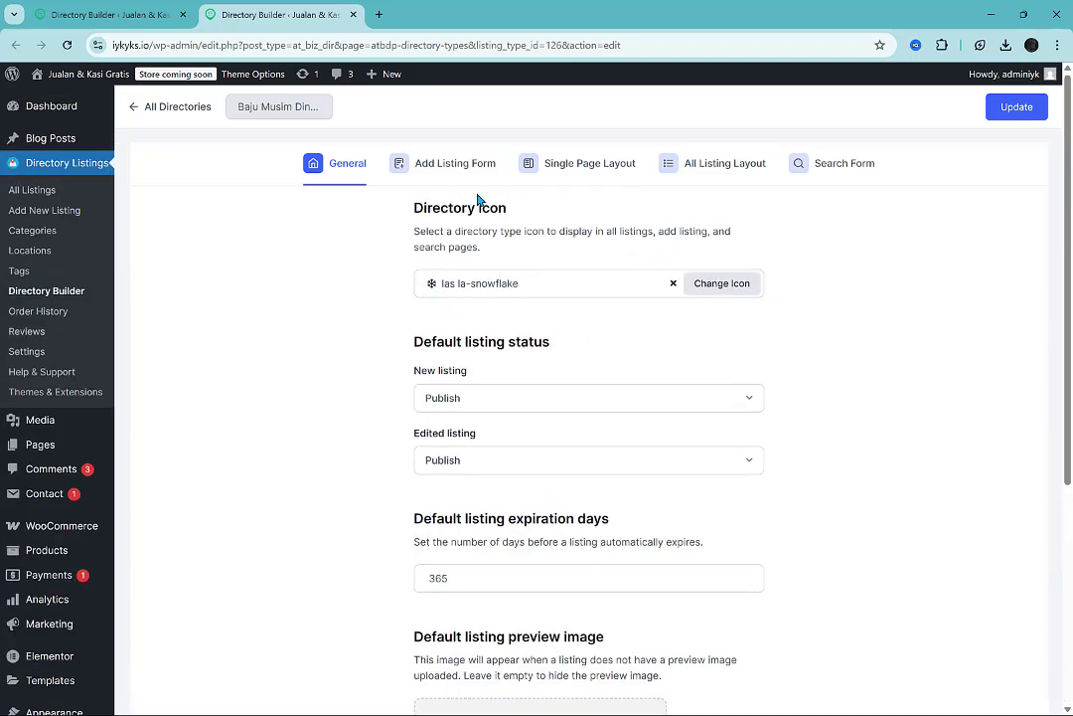
Examine the add listing form's sections, from Basic Information to Vendor Information, and its preset and custom fields.
{"action": "left_click", "coordinate": [403, 177]}
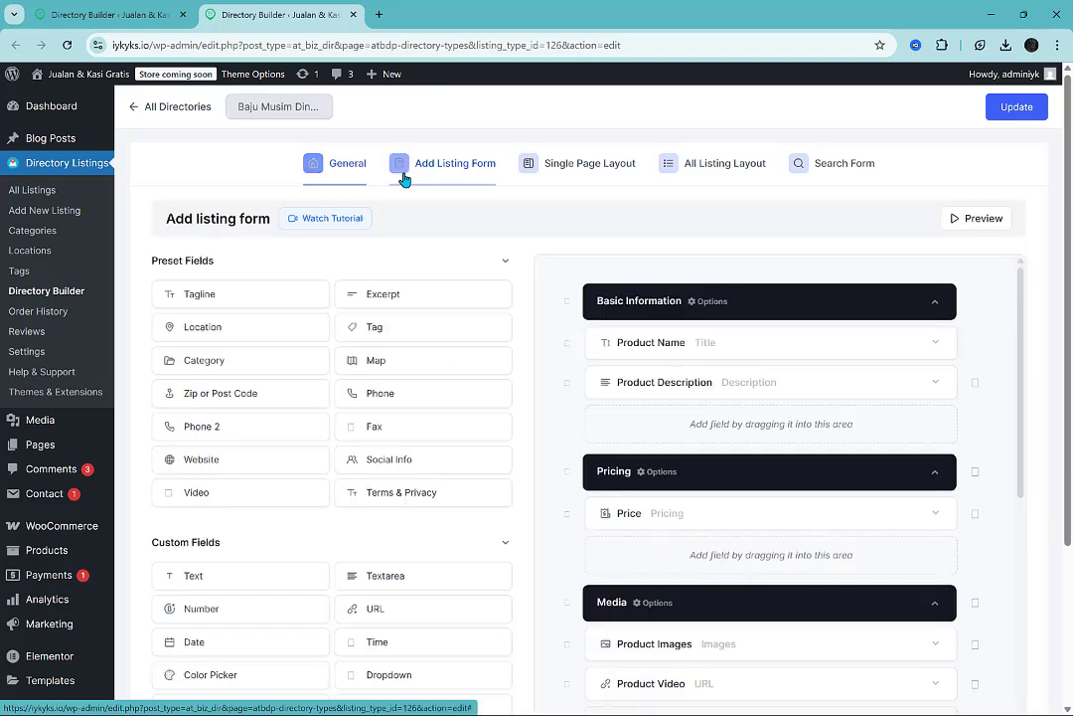
{"action": "scroll", "coordinate": [767, 424], "scroll_direction": "down", "scroll_amount": 6}
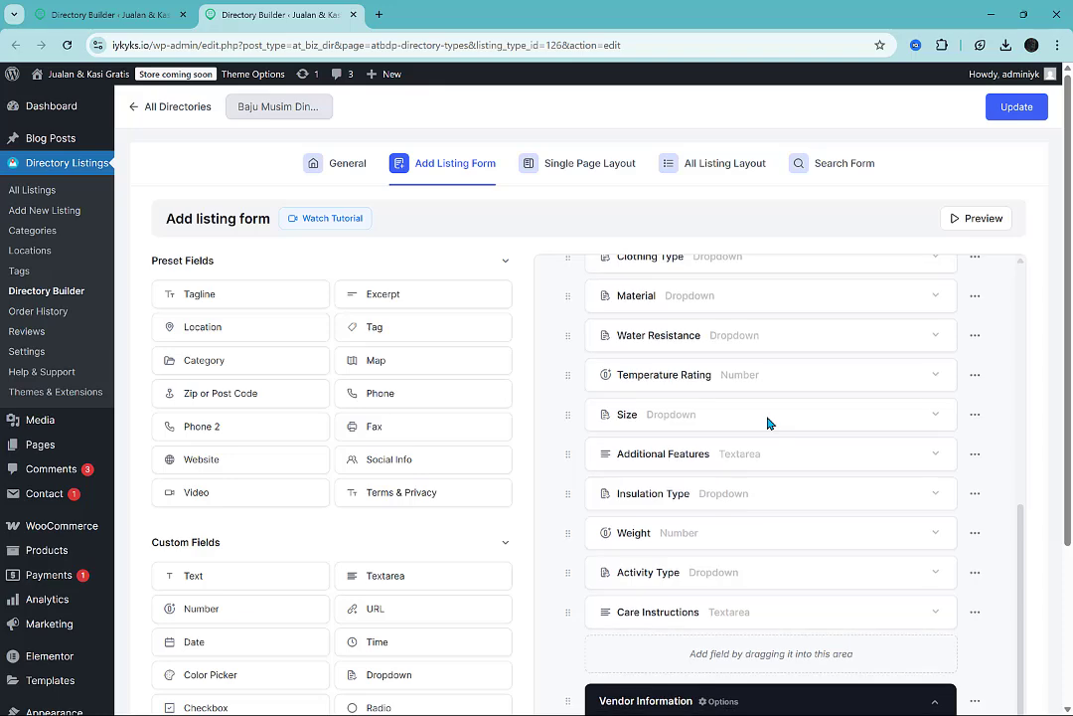
{"action": "scroll", "coordinate": [767, 423], "scroll_direction": "down", "scroll_amount": 3}
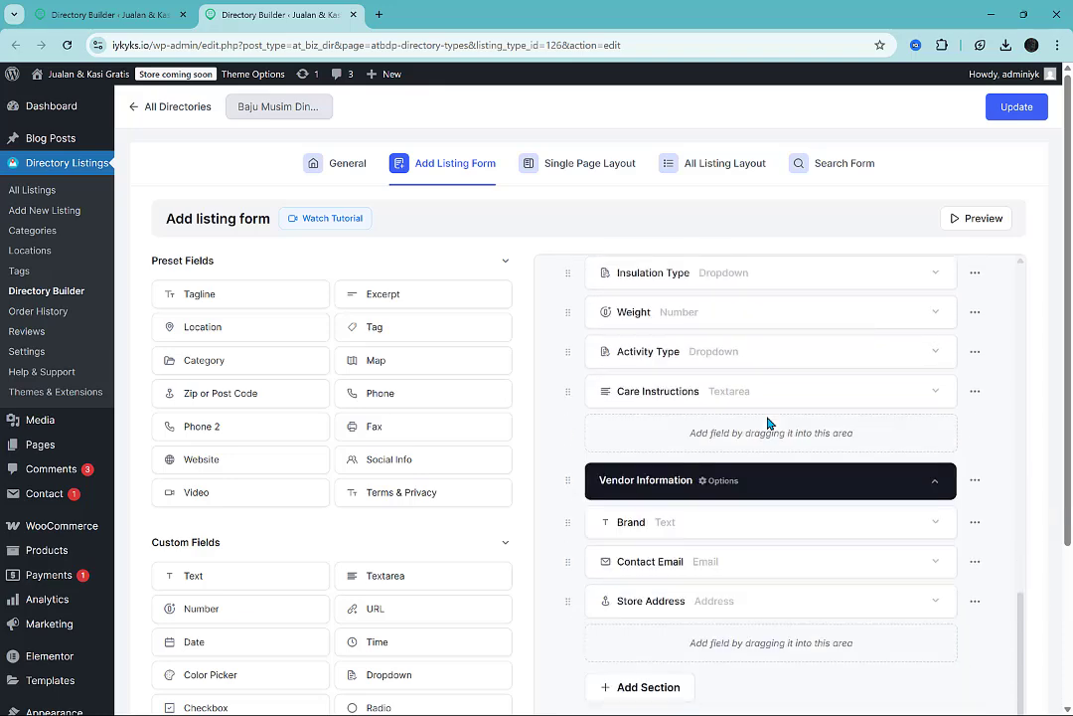
{"action": "scroll", "coordinate": [767, 423], "scroll_direction": "up", "scroll_amount": 9}
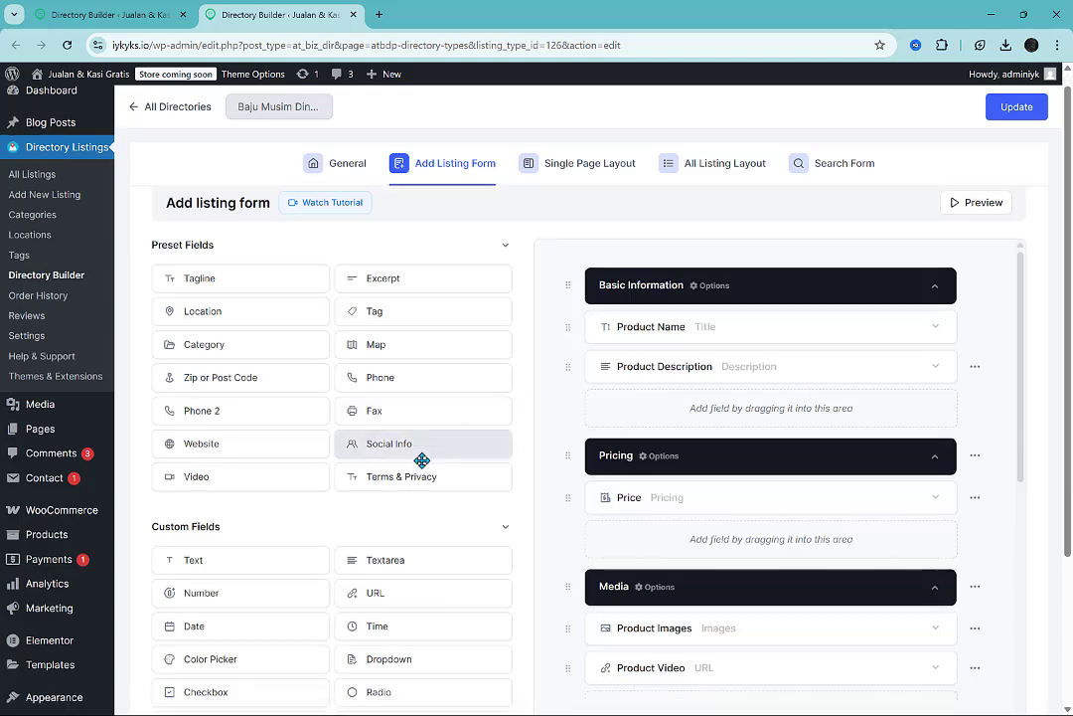
{"action": "scroll", "coordinate": [421, 455], "scroll_direction": "down", "scroll_amount": 3}
{"action": "scroll", "coordinate": [421, 457], "scroll_direction": "up", "scroll_amount": 3}
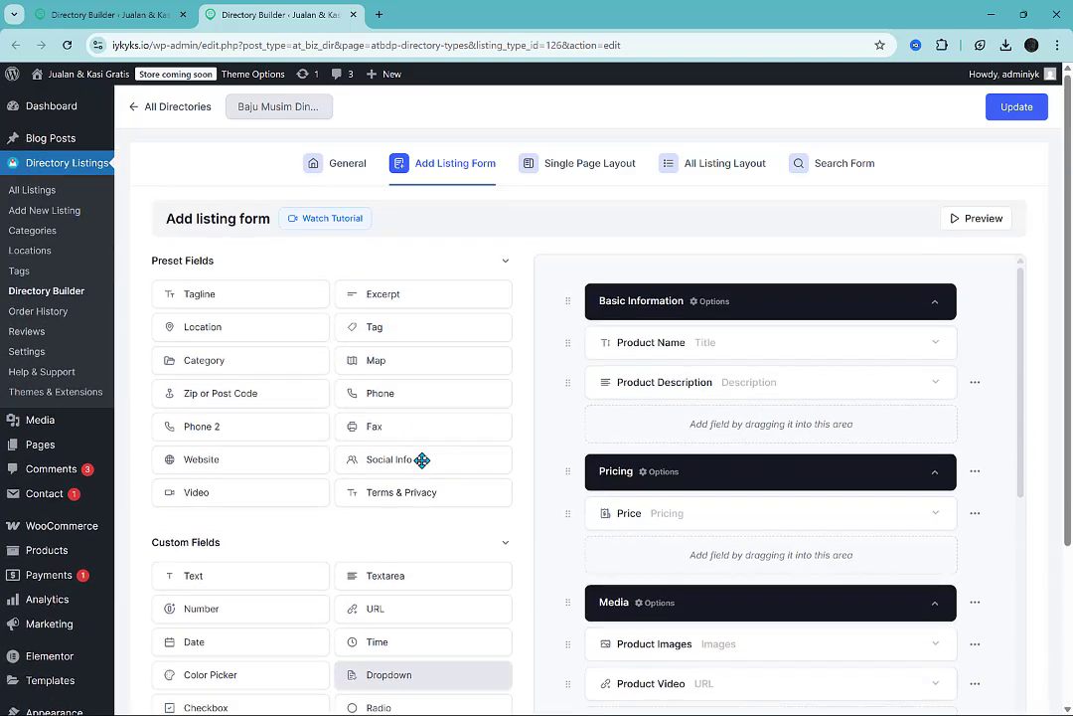
Examine the single page layout's listing header, contents and custom single listing page settings.
{"action": "left_click", "coordinate": [582, 169]}
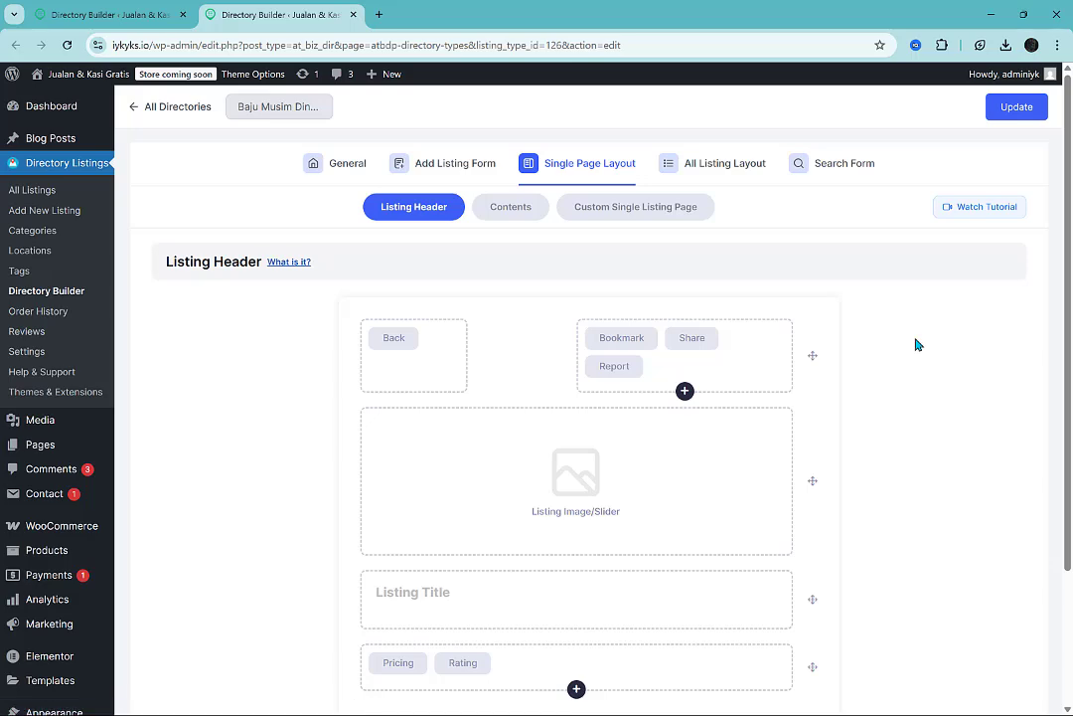
{"action": "scroll", "coordinate": [684, 510], "scroll_direction": "down", "scroll_amount": 3}
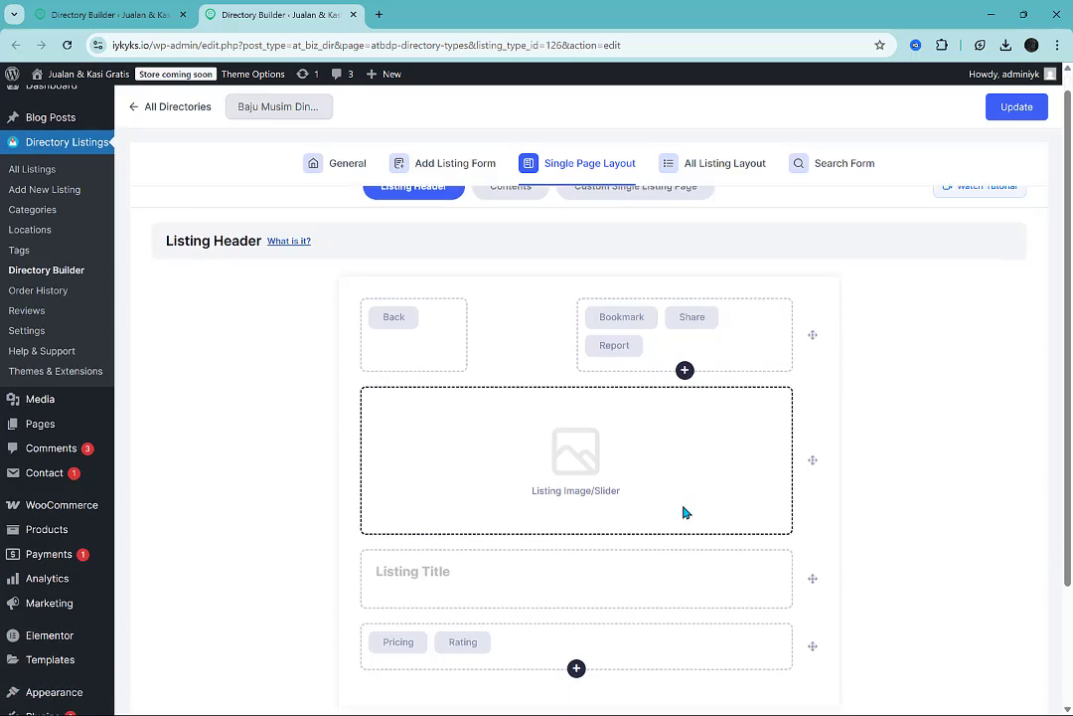
{"action": "scroll", "coordinate": [661, 427], "scroll_direction": "up", "scroll_amount": 3}
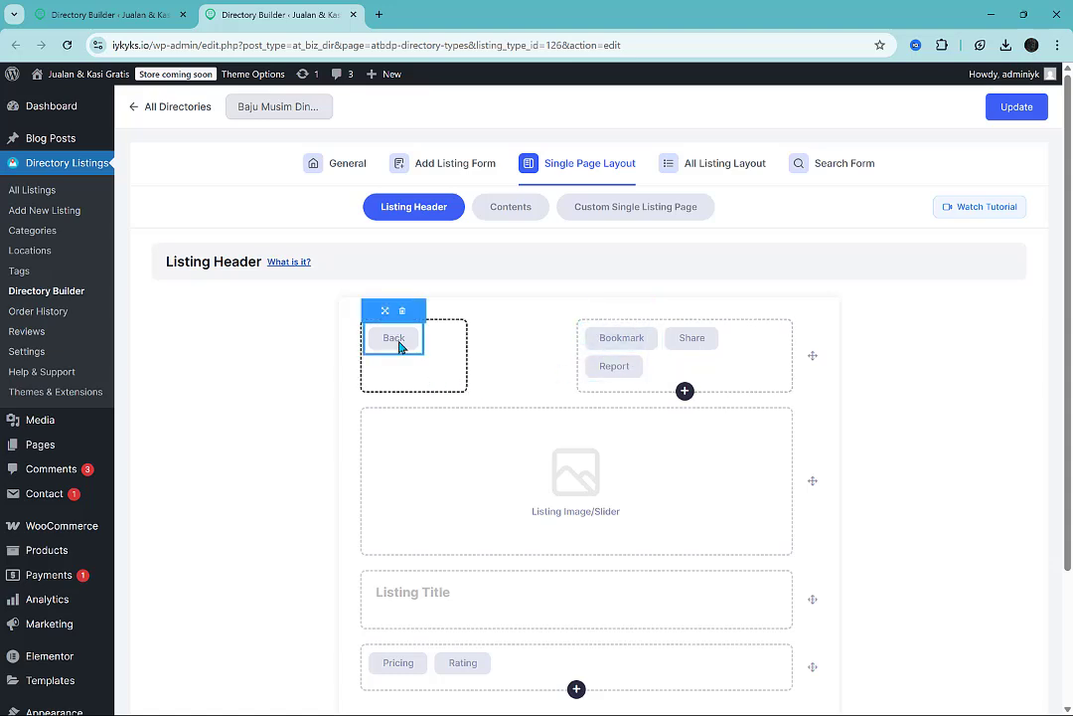
{"action": "scroll", "coordinate": [642, 506], "scroll_direction": "down", "scroll_amount": 2}
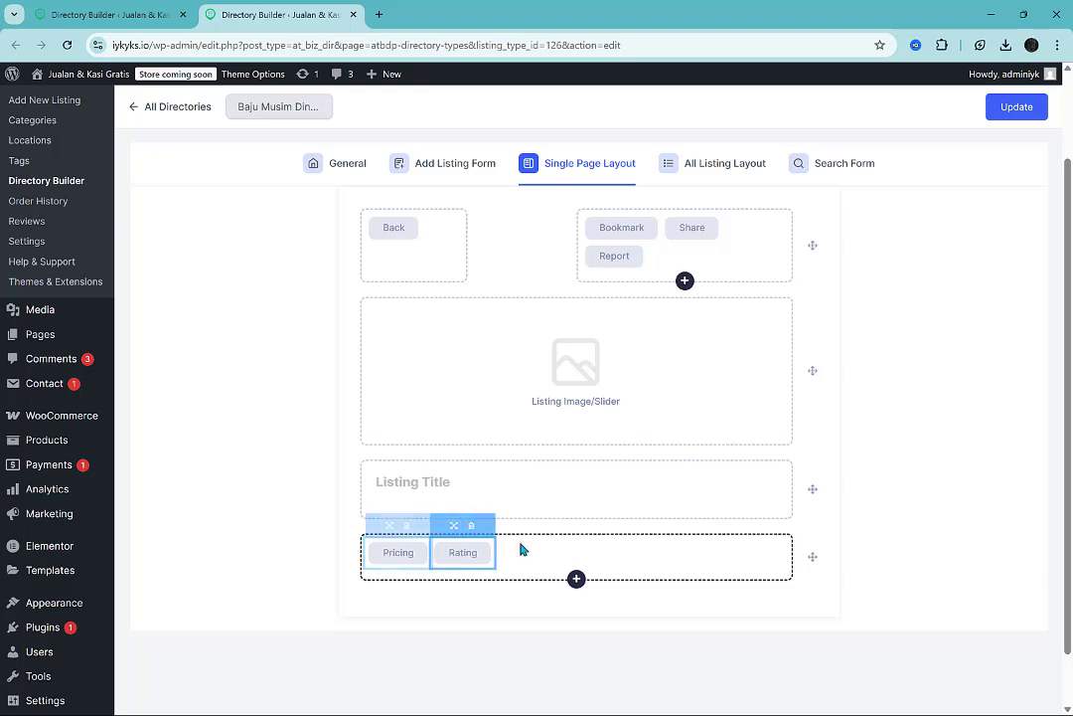
{"action": "scroll", "coordinate": [552, 489], "scroll_direction": "up", "scroll_amount": 1}
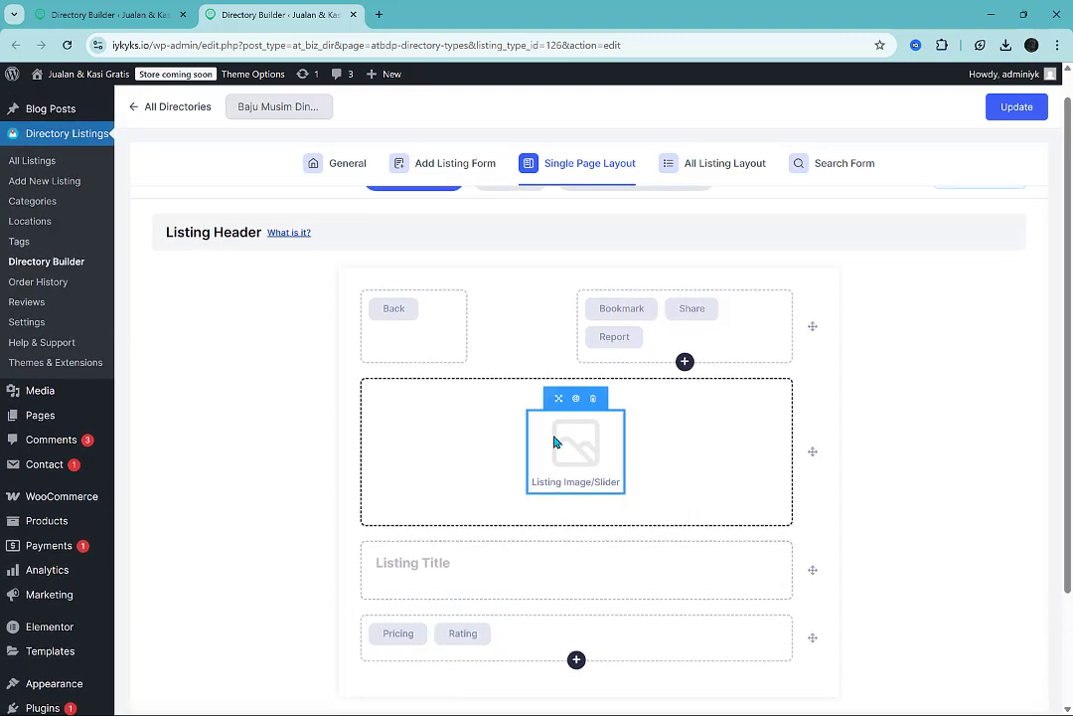
{"action": "scroll", "coordinate": [557, 447], "scroll_direction": "up", "scroll_amount": 1}
{"action": "left_click", "coordinate": [513, 210]}
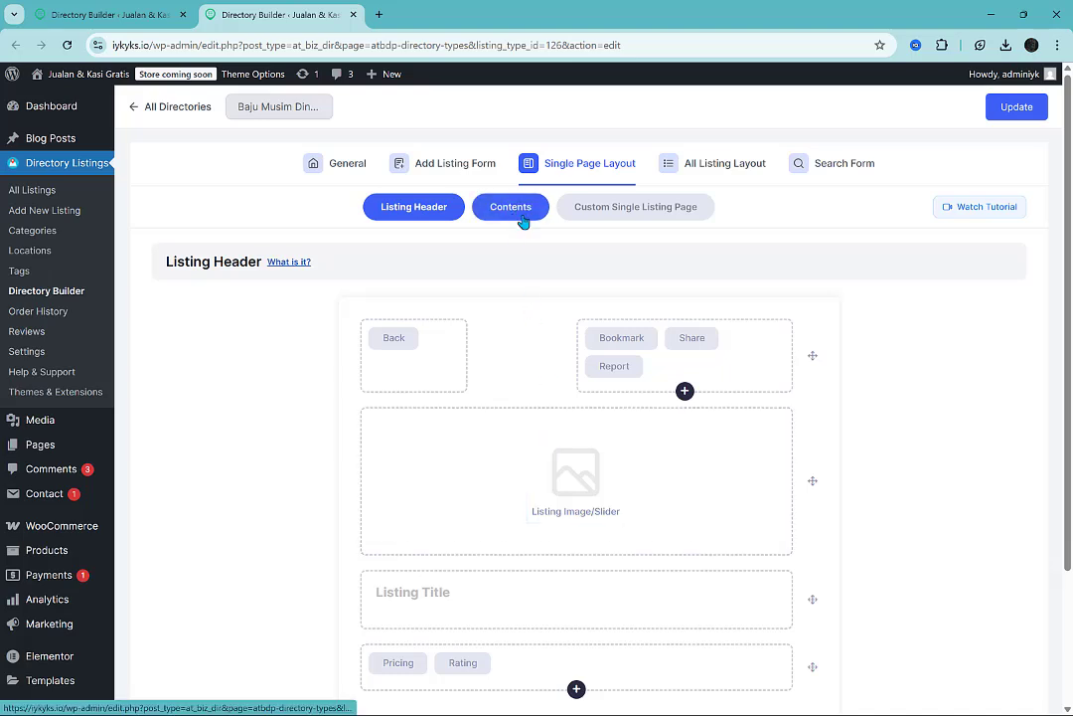
{"action": "left_click", "coordinate": [597, 214]}
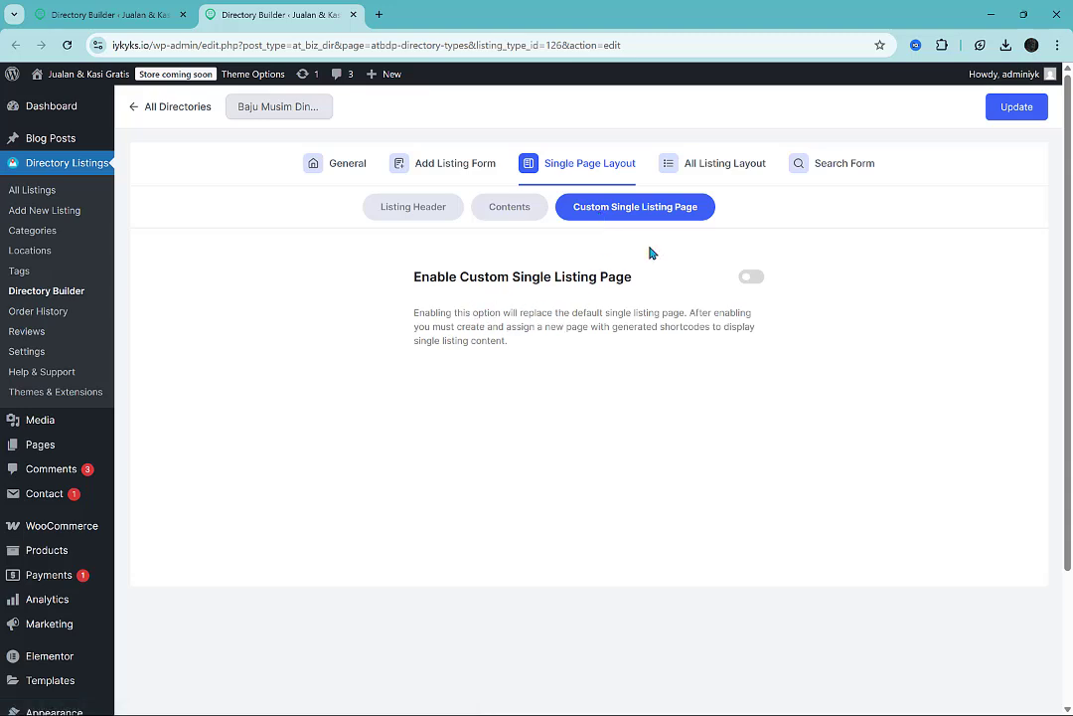
Look through the all-listing grid and list layouts and the search form's fields.
{"action": "left_click", "coordinate": [708, 164]}
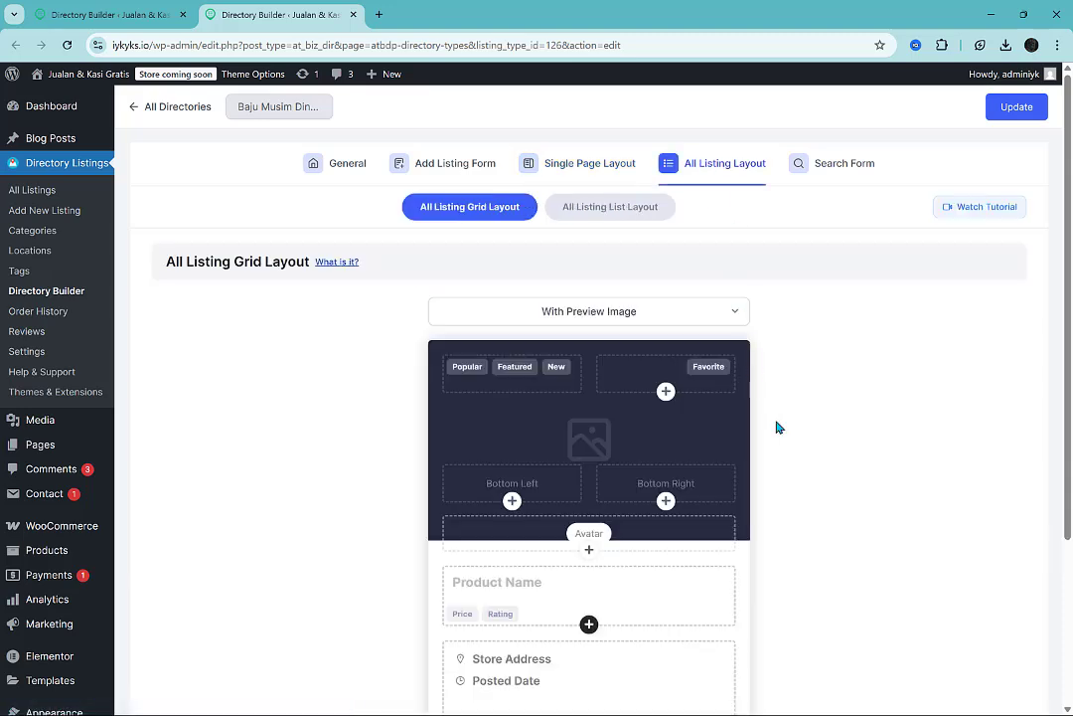
{"action": "left_click", "coordinate": [610, 207]}
{"action": "left_click", "coordinate": [833, 173]}
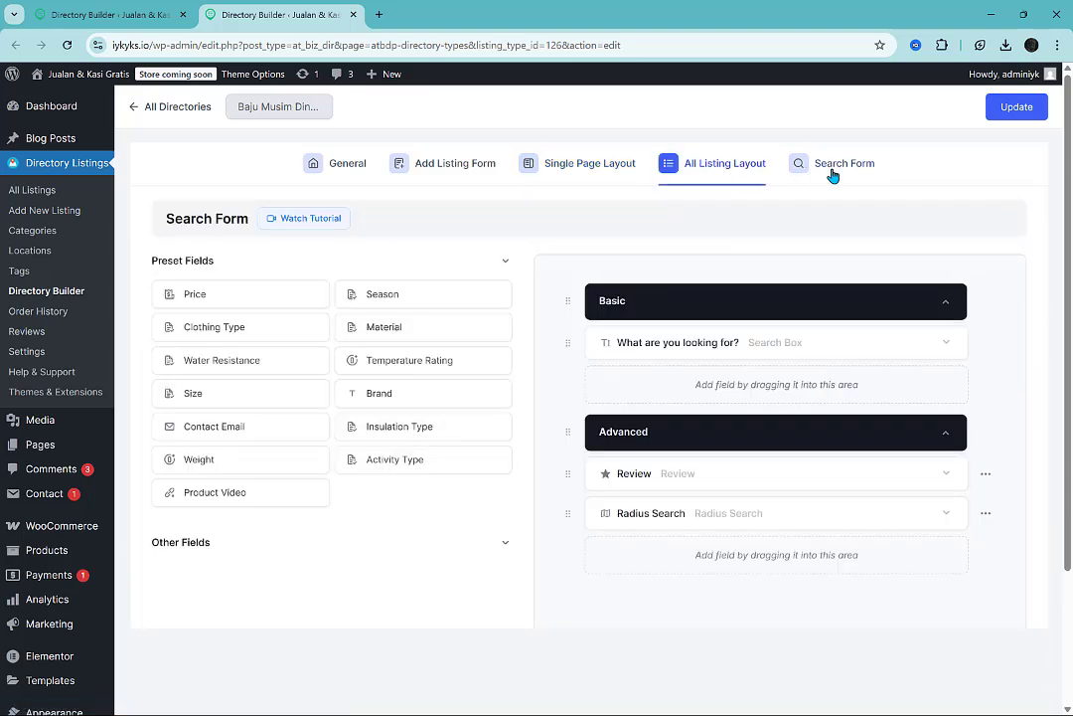
Save the directory's changes and check the additional actions offered for Baju Musim Dingin among all directory types.
{"action": "left_click", "coordinate": [1013, 109]}
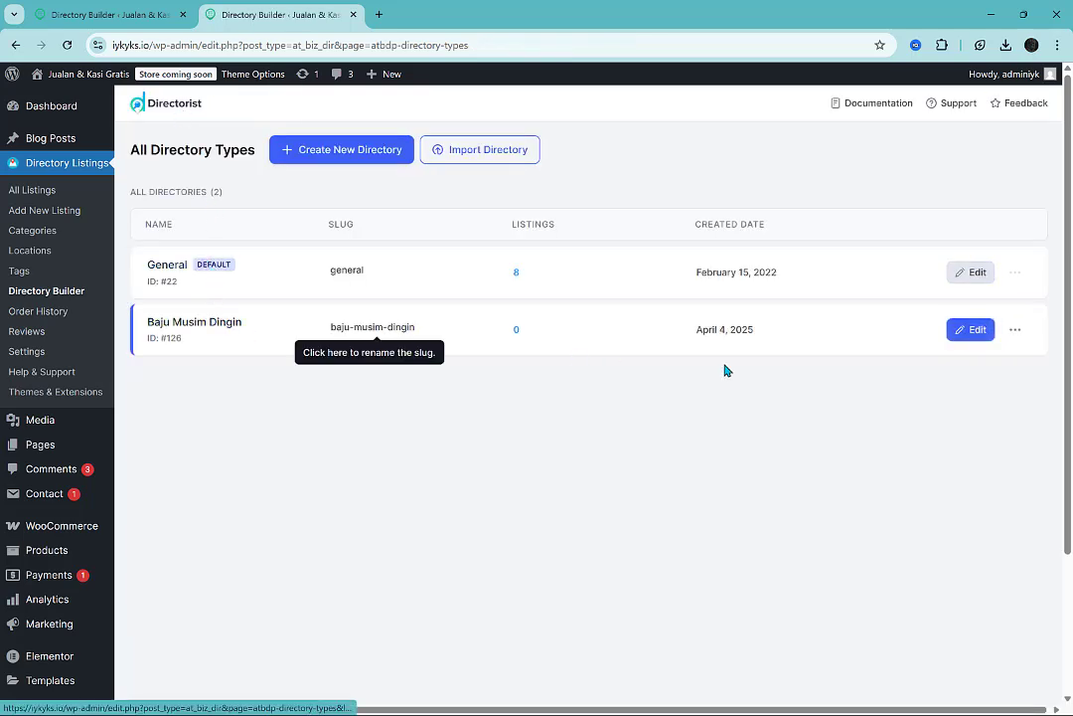
{"action": "left_click", "coordinate": [1016, 330]}
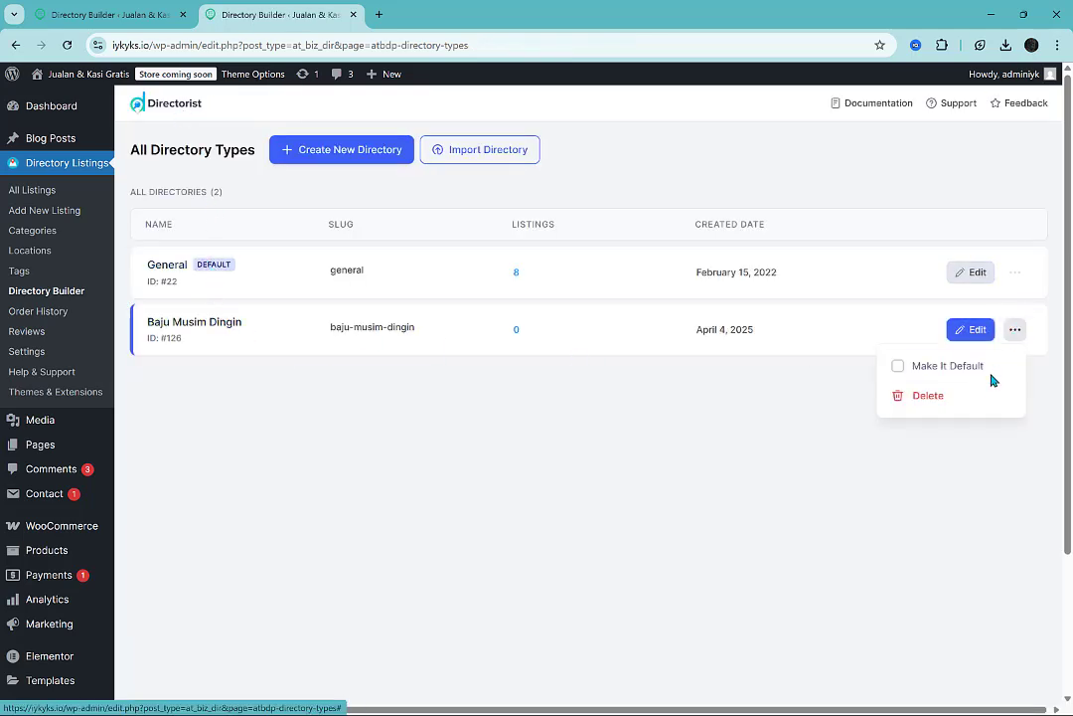
{"action": "left_click", "coordinate": [437, 371]}
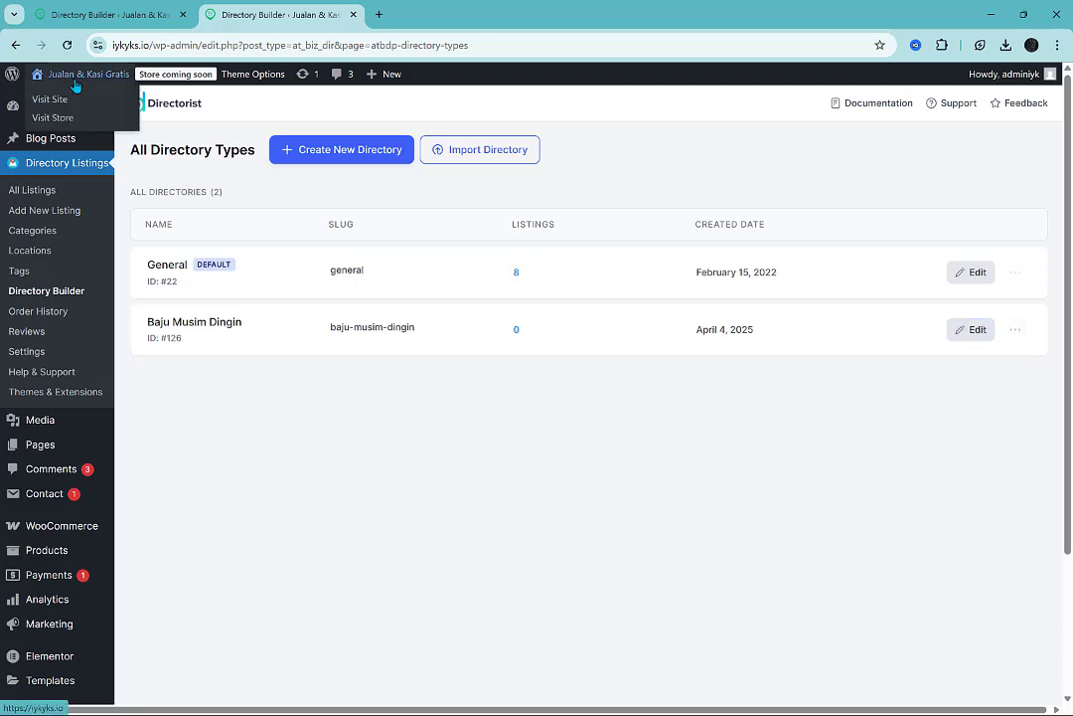
Open the live site in a new tab and inspect the home page's search section with its directory types.
{"action": "middle_click", "coordinate": [71, 102]}
{"action": "left_click", "coordinate": [448, 12]}
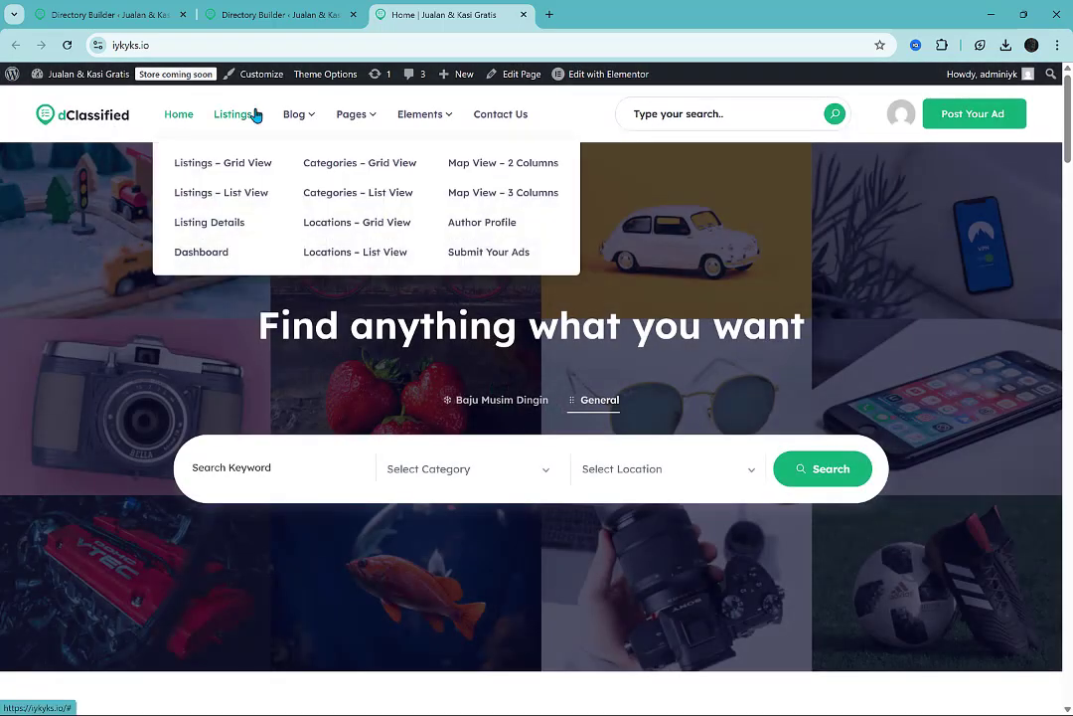
{"action": "scroll", "coordinate": [725, 349], "scroll_direction": "down", "scroll_amount": 2}
{"action": "scroll", "coordinate": [726, 350], "scroll_direction": "up", "scroll_amount": 1}
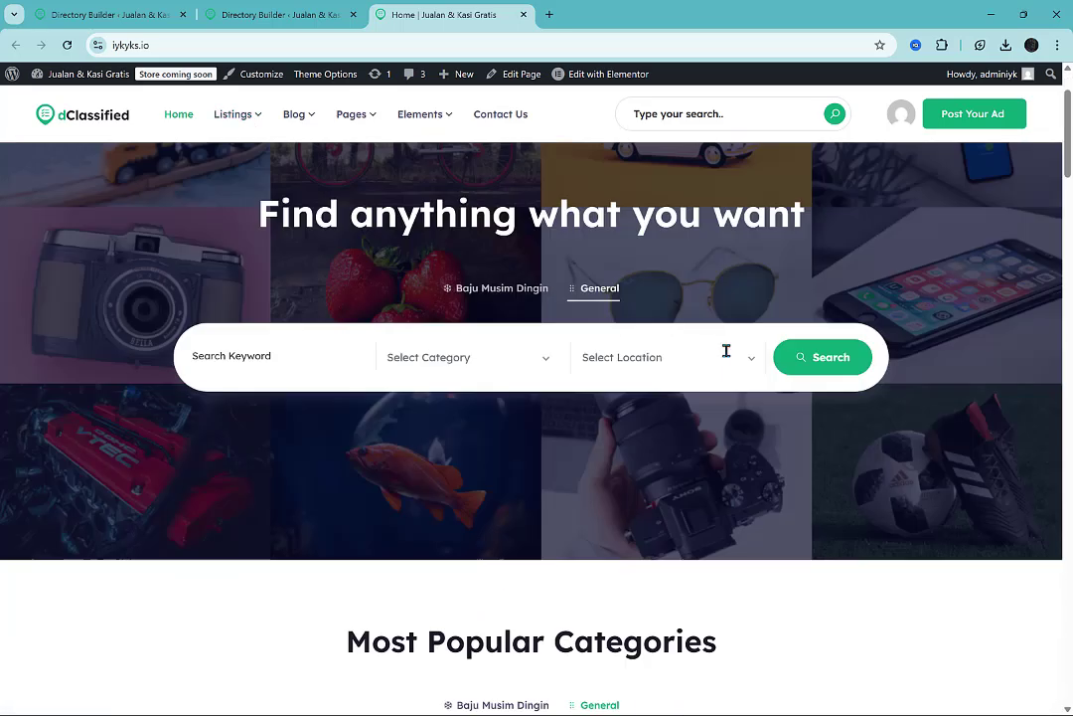
Look through the home page's popular categories, featured ads, locations and blog sections.
{"action": "scroll", "coordinate": [725, 350], "scroll_direction": "down", "scroll_amount": 5}
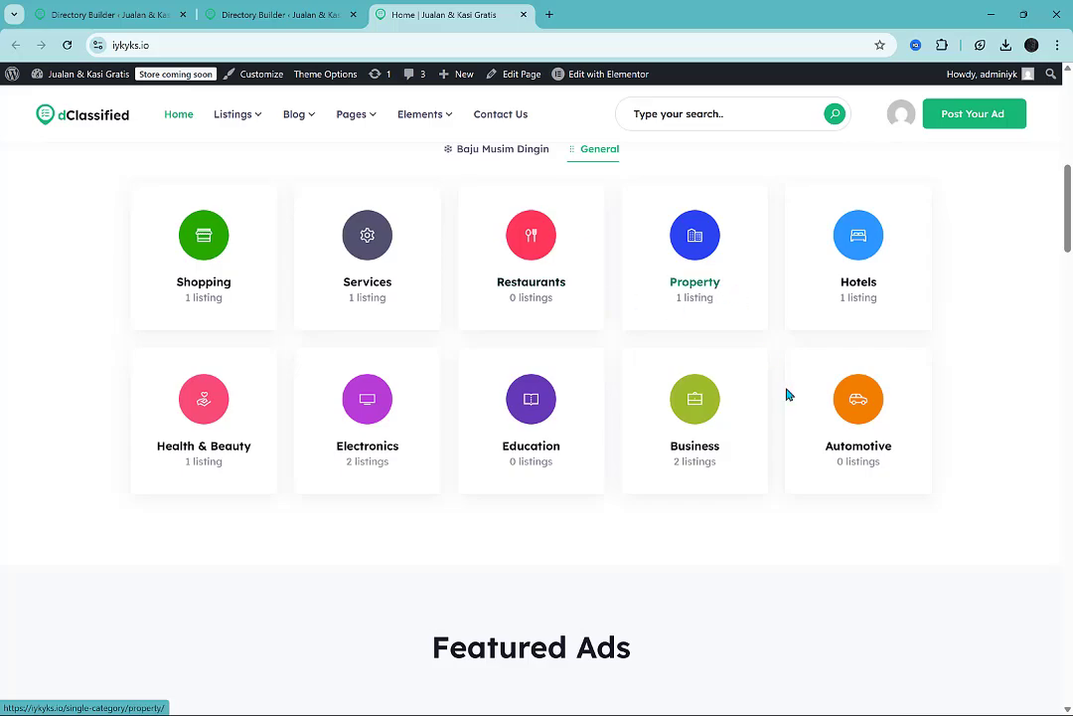
{"action": "scroll", "coordinate": [786, 393], "scroll_direction": "down", "scroll_amount": 7}
{"action": "scroll", "coordinate": [786, 395], "scroll_direction": "up", "scroll_amount": 1}
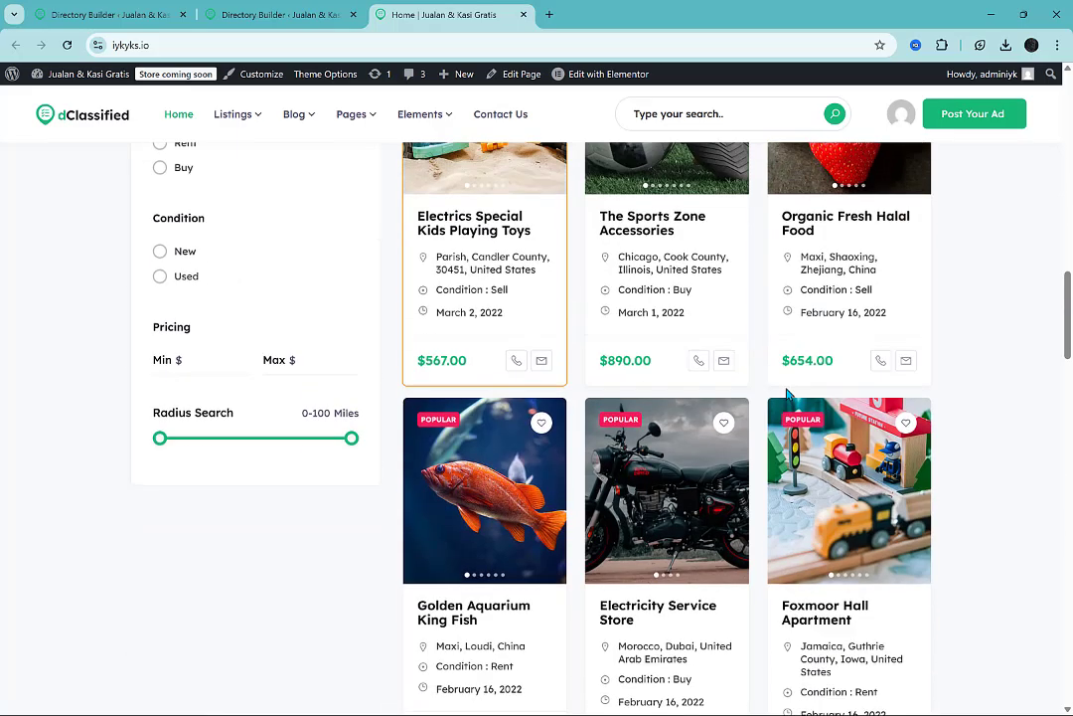
{"action": "scroll", "coordinate": [786, 394], "scroll_direction": "down", "scroll_amount": 10}
{"action": "scroll", "coordinate": [958, 450], "scroll_direction": "down", "scroll_amount": 12}
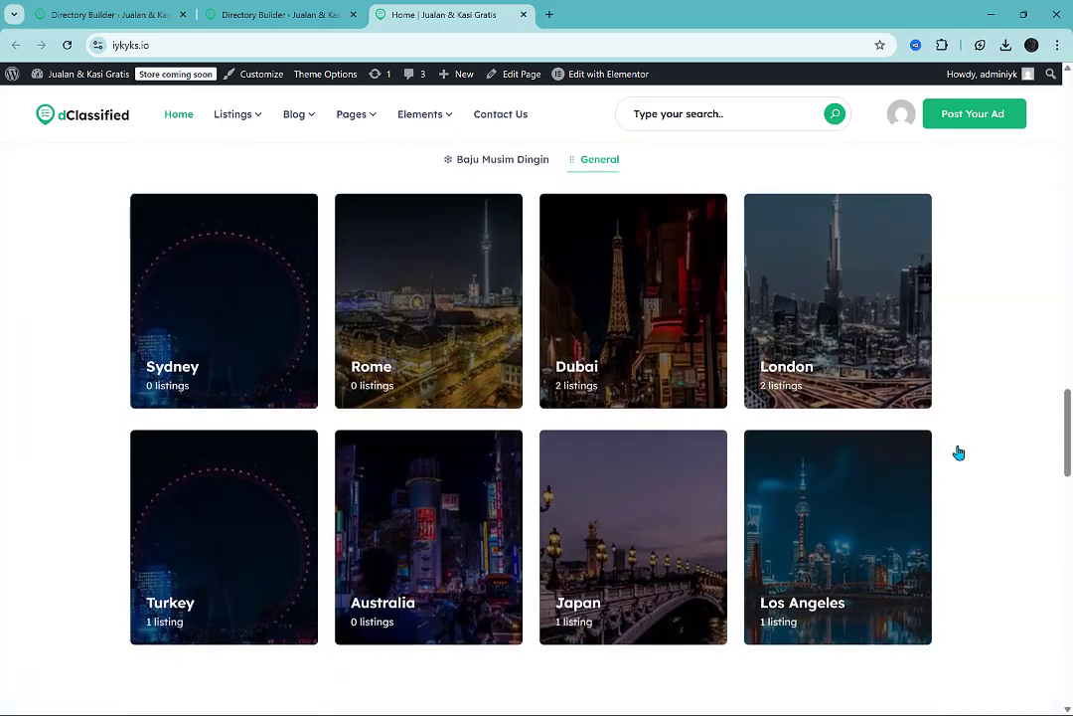
{"action": "scroll", "coordinate": [958, 452], "scroll_direction": "down", "scroll_amount": 2}
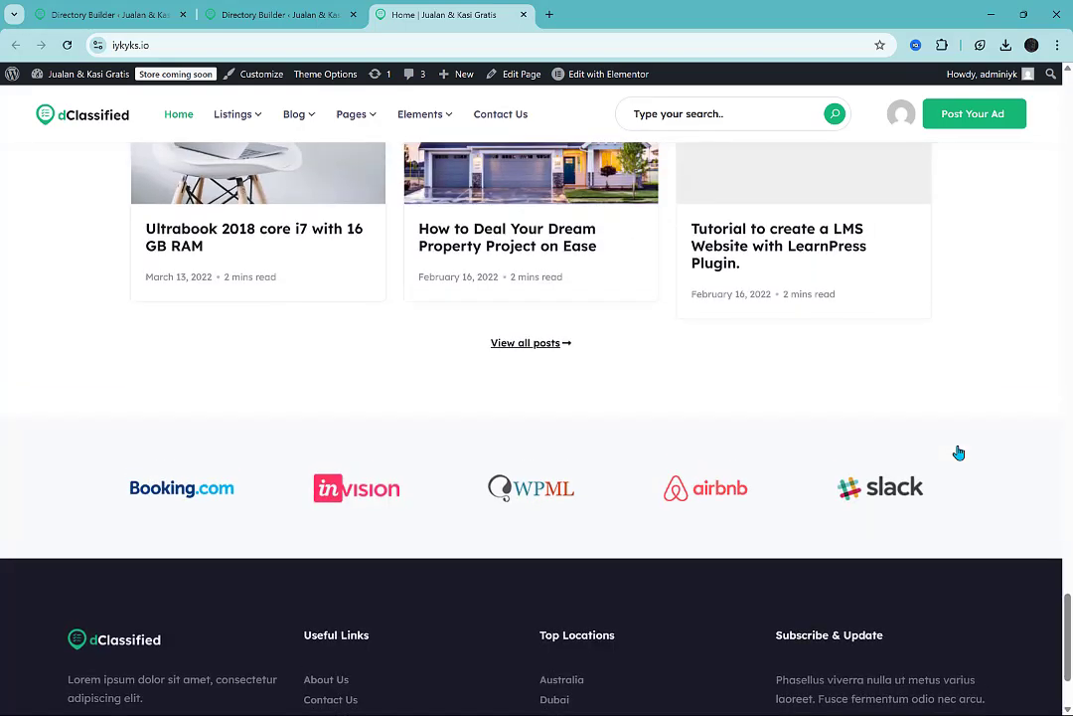
{"action": "scroll", "coordinate": [958, 452], "scroll_direction": "up", "scroll_amount": 20}
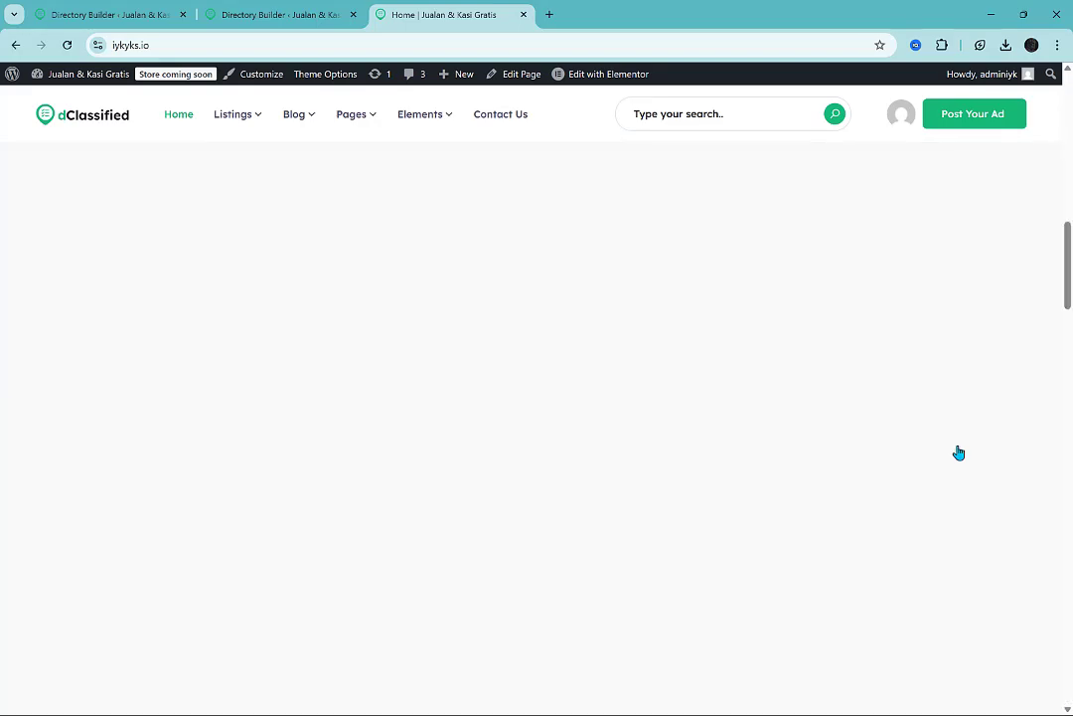
{"action": "scroll", "coordinate": [958, 452], "scroll_direction": "down", "scroll_amount": 5}
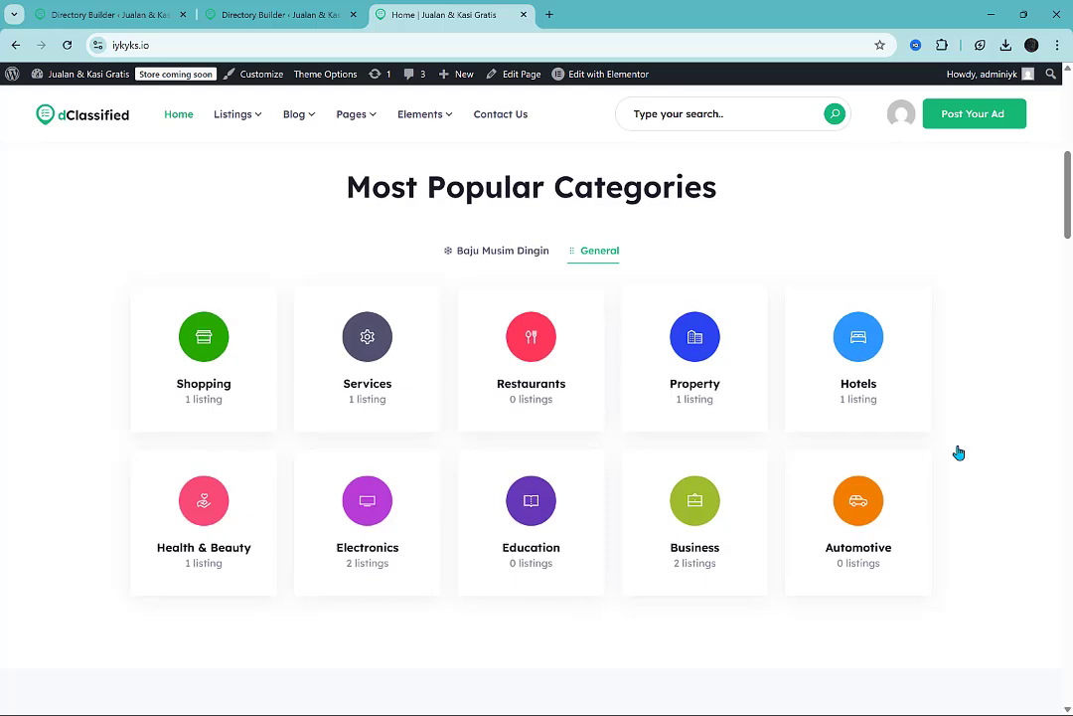
Show the Baju Musim Dingin directory type and check its popular categories and featured ads.
{"action": "left_click", "coordinate": [518, 251]}
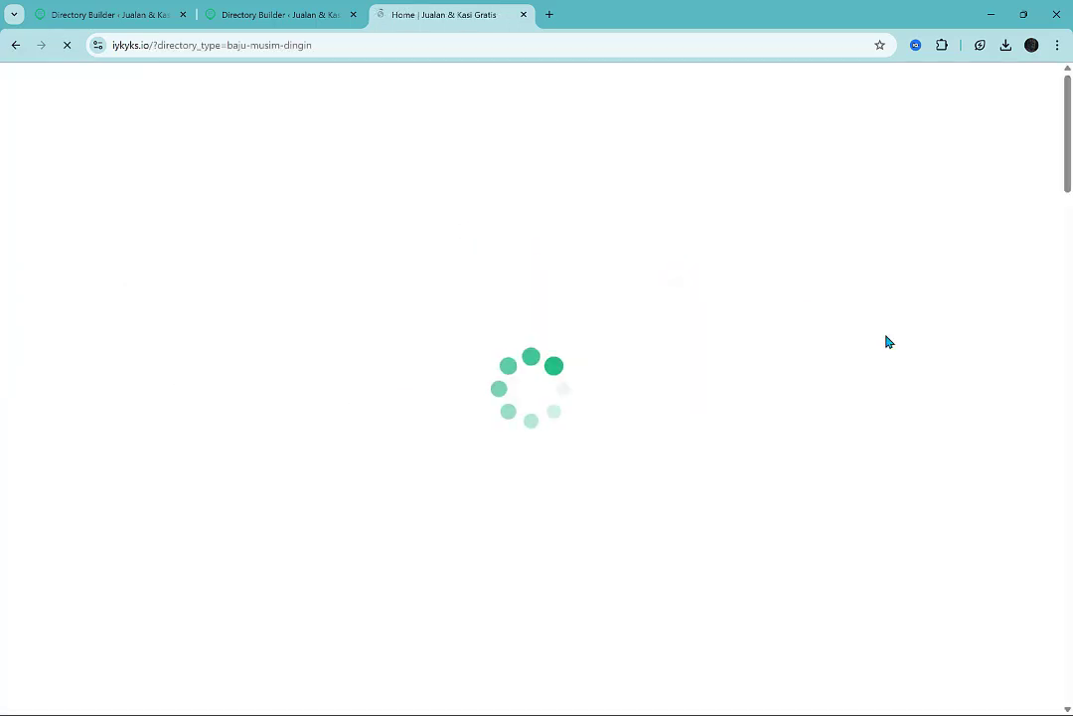
{"action": "scroll", "coordinate": [887, 342], "scroll_direction": "down", "scroll_amount": 4}
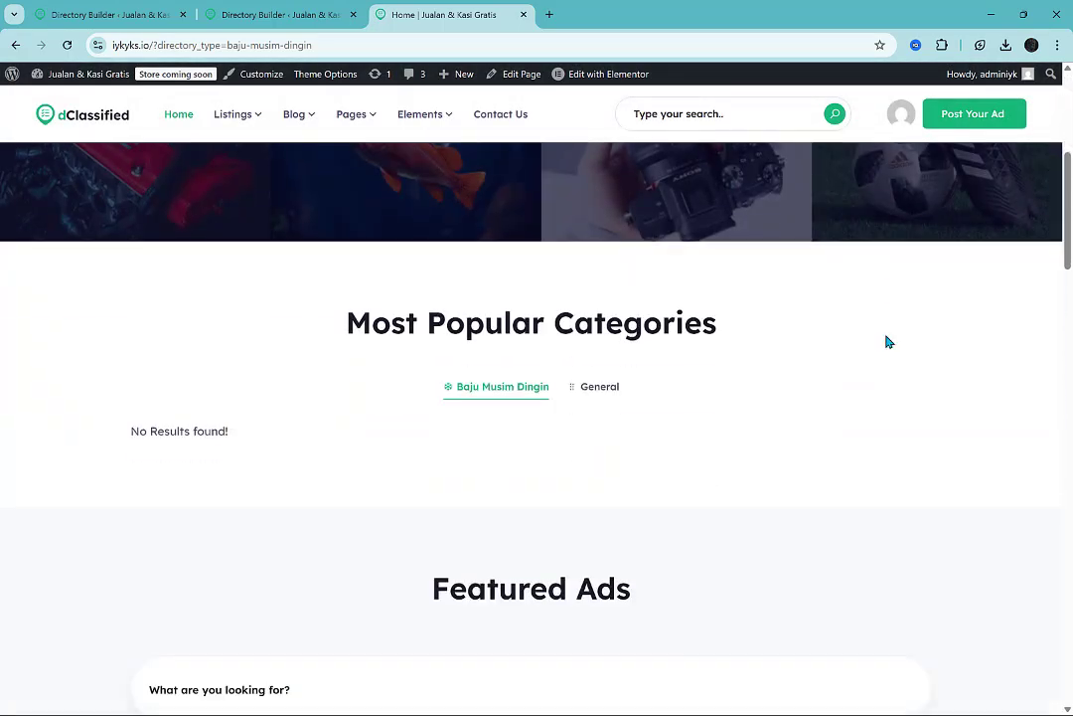
{"action": "scroll", "coordinate": [887, 341], "scroll_direction": "down", "scroll_amount": 3}
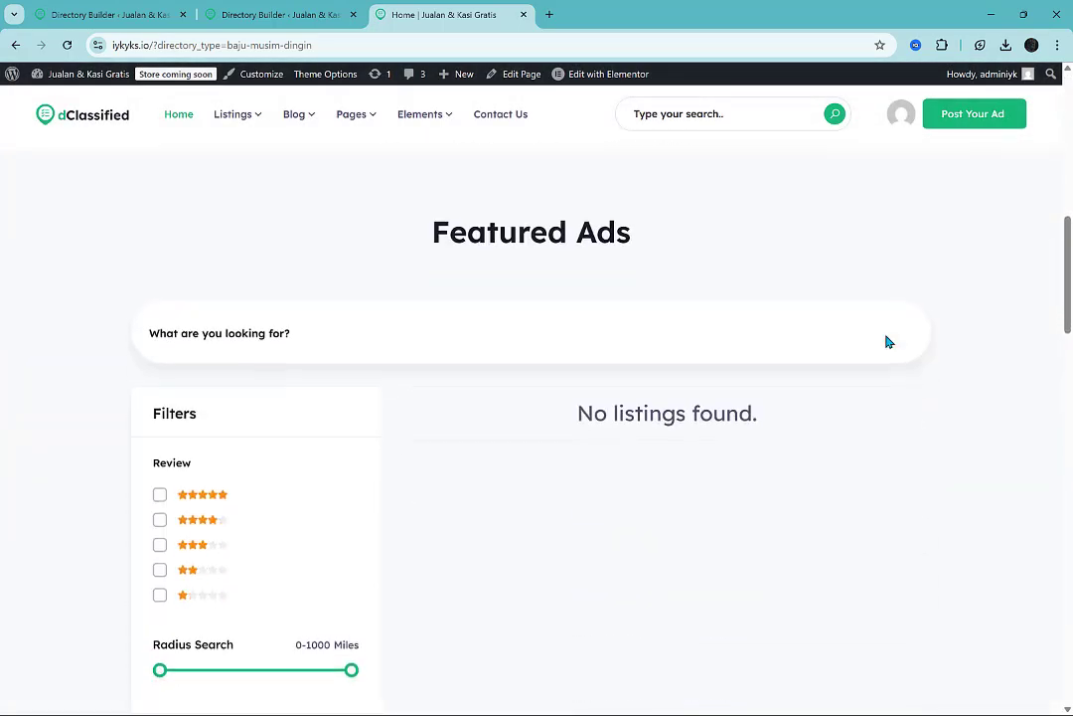
Start posting an ad in the Baju Musim Dingin directory and name the product "coat wanita zara merah".
{"action": "scroll", "coordinate": [887, 342], "scroll_direction": "up", "scroll_amount": 7}
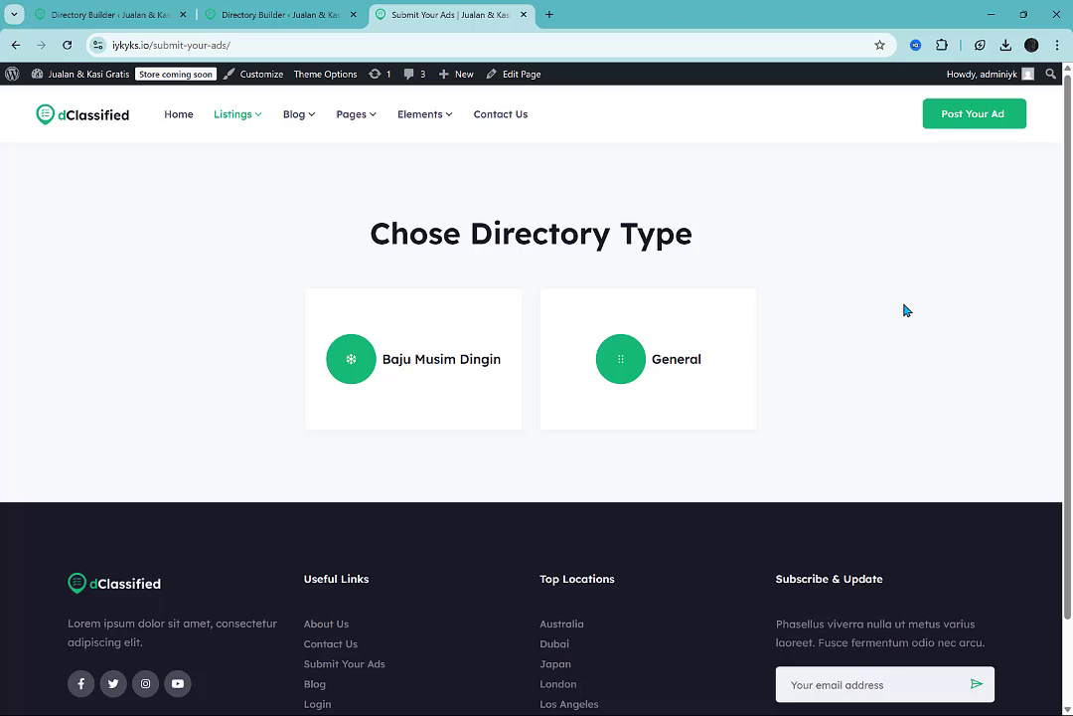
{"action": "left_click", "coordinate": [460, 414]}
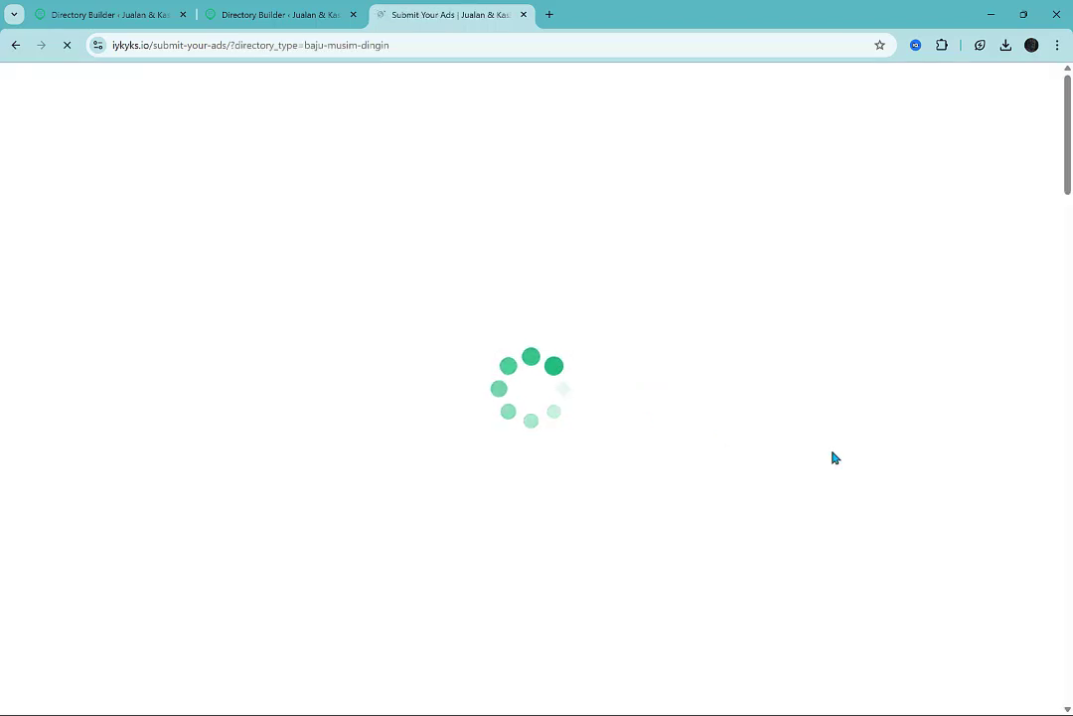
{"action": "left_click", "coordinate": [567, 403]}
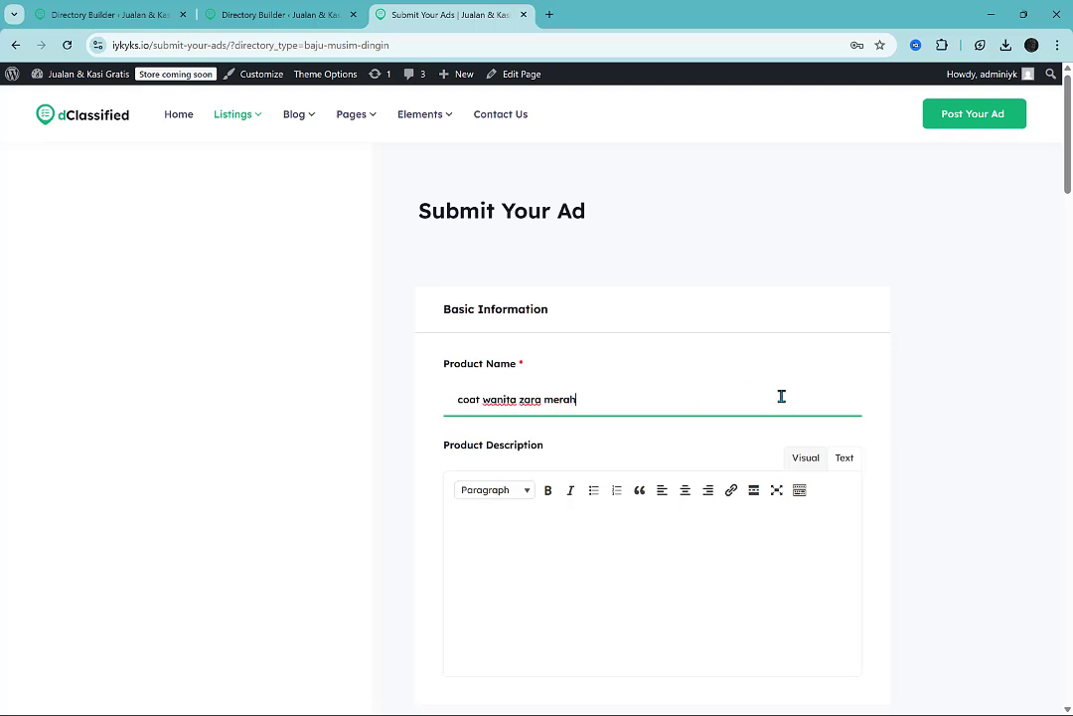
Write the product description "deskripsi coat wanita zara merah, baru beli 1 bulan, salah ukuran, belum pernah dipak".
{"action": "scroll", "coordinate": [781, 396], "scroll_direction": "down", "scroll_amount": 2}
{"action": "left_click", "coordinate": [685, 369]}
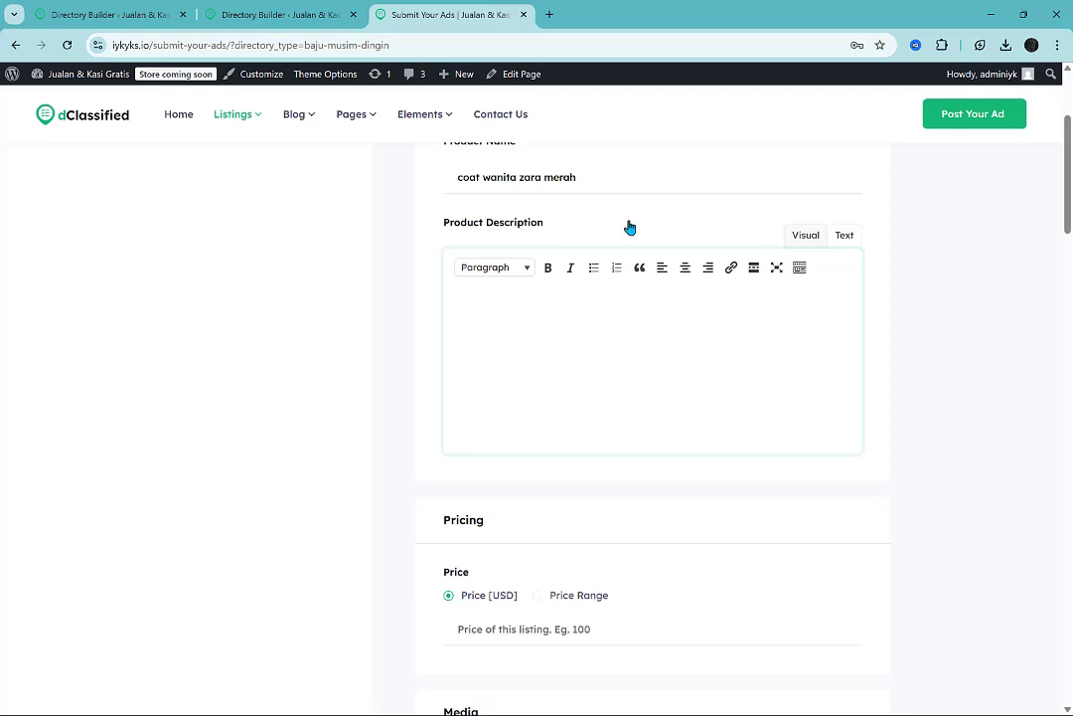
{"action": "triple_click", "coordinate": [612, 192]}
{"action": "left_click", "coordinate": [590, 396]}
{"action": "type", "text": "deskripsi coat wanita zara merah. "}
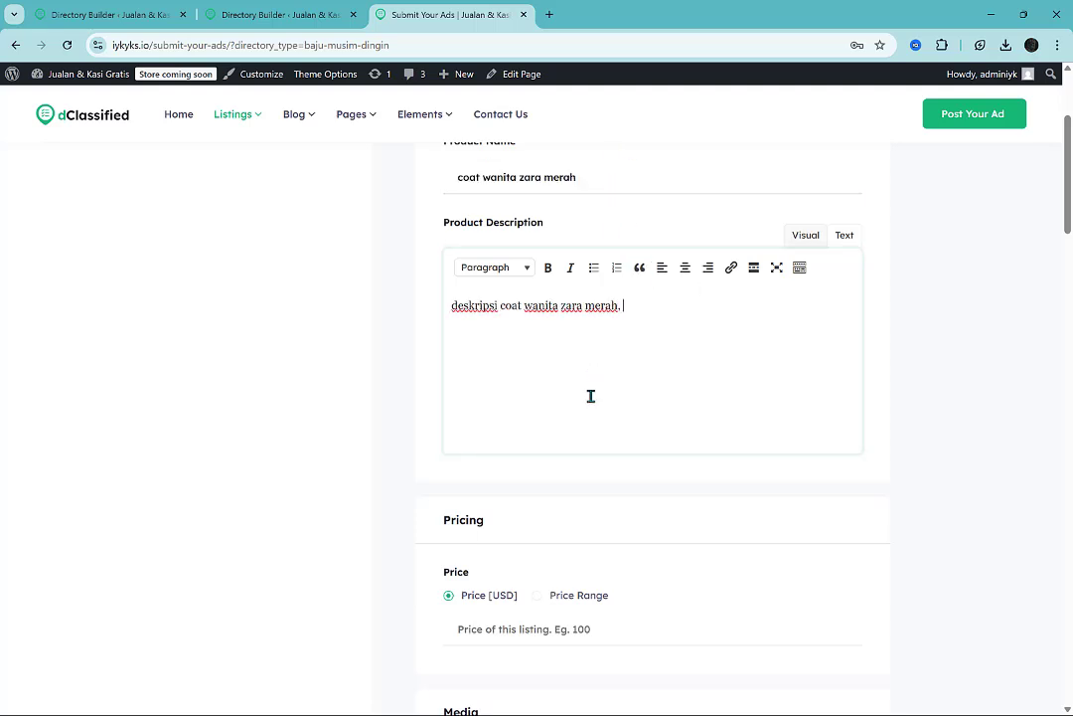
{"action": "type", "text": "baru beli "}
{"action": "type", "text": "1 sebulan"}
{"action": "key", "text": "ctrl+BackSpace"}
{"action": "type", "text": "bsulan"}
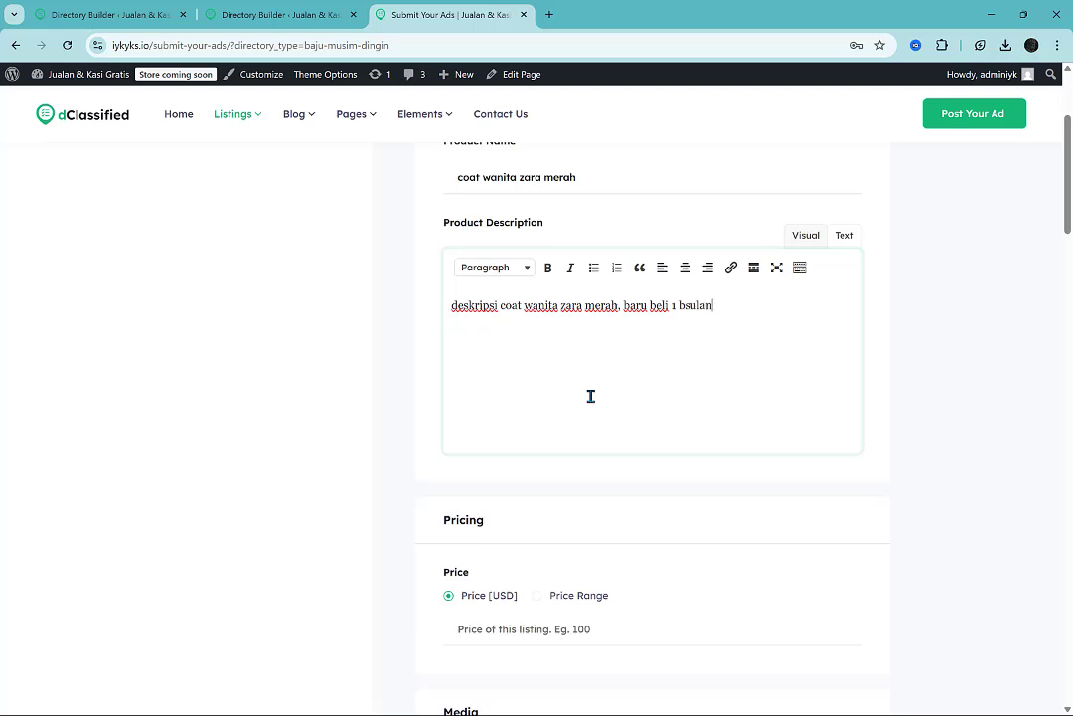
{"action": "key", "text": "ctrl+BackSpace"}
{"action": "type", "text": "bulan, salah ukuran"}
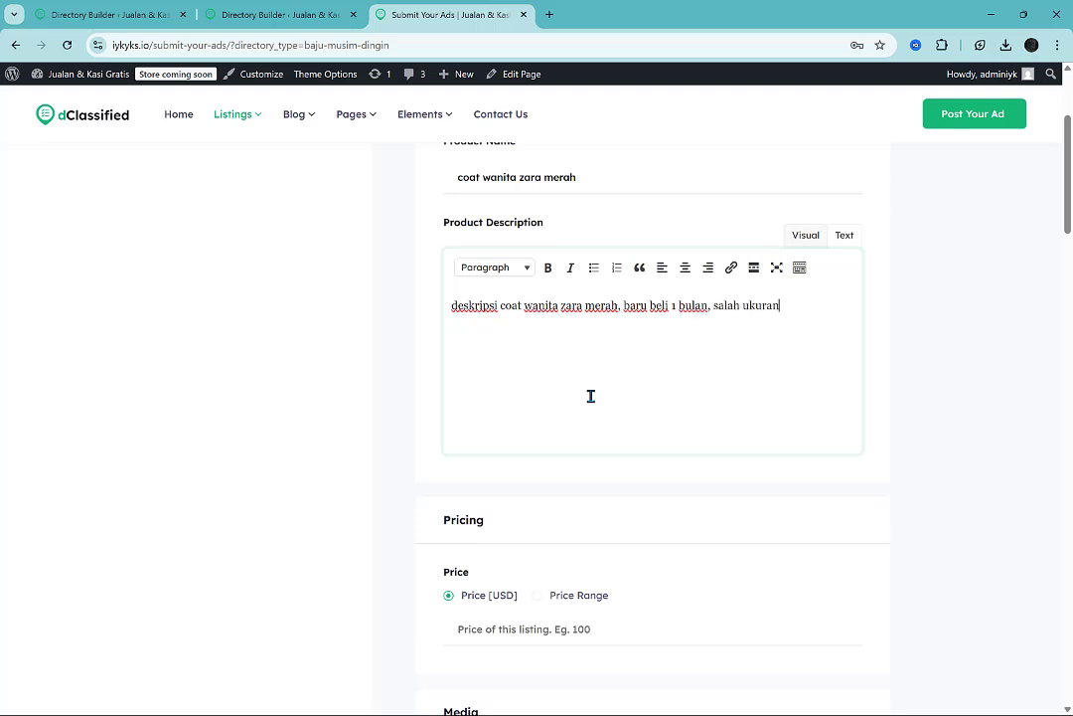
{"action": "type", "text": ", belum oper"}
{"action": "key", "text": "ctrl+BackSpace"}
{"action": "type", "text": "pernah dipak"}
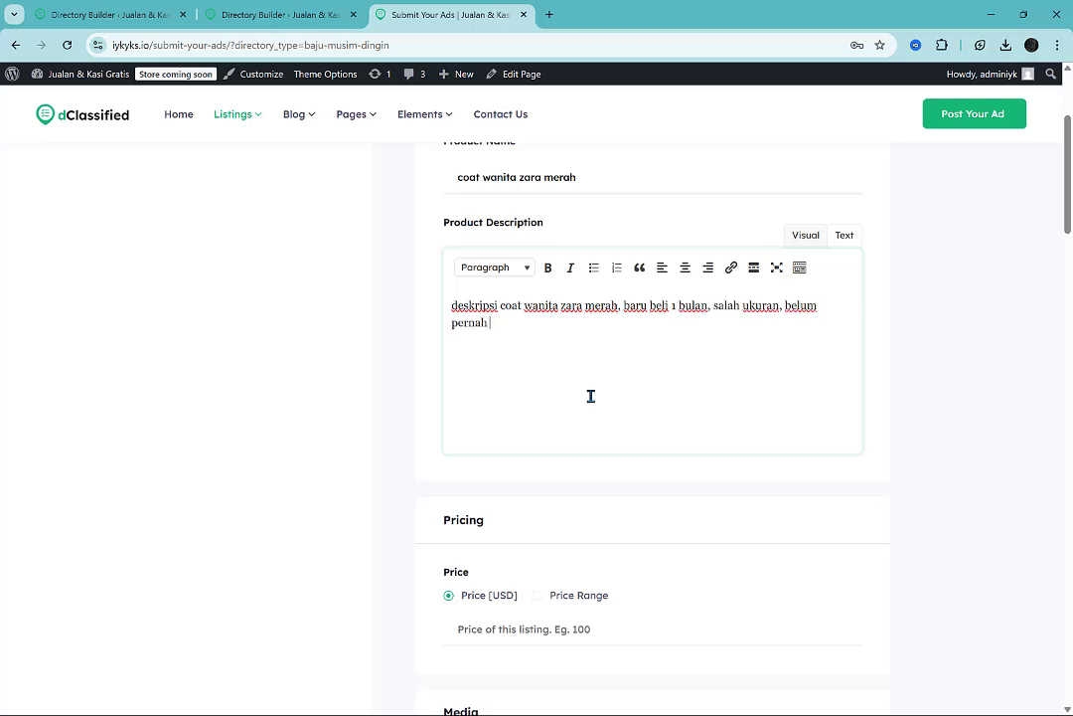
Set the ad's price to 100 USD and check the image upload and product video fields.
{"action": "scroll", "coordinate": [590, 395], "scroll_direction": "down", "scroll_amount": 3}
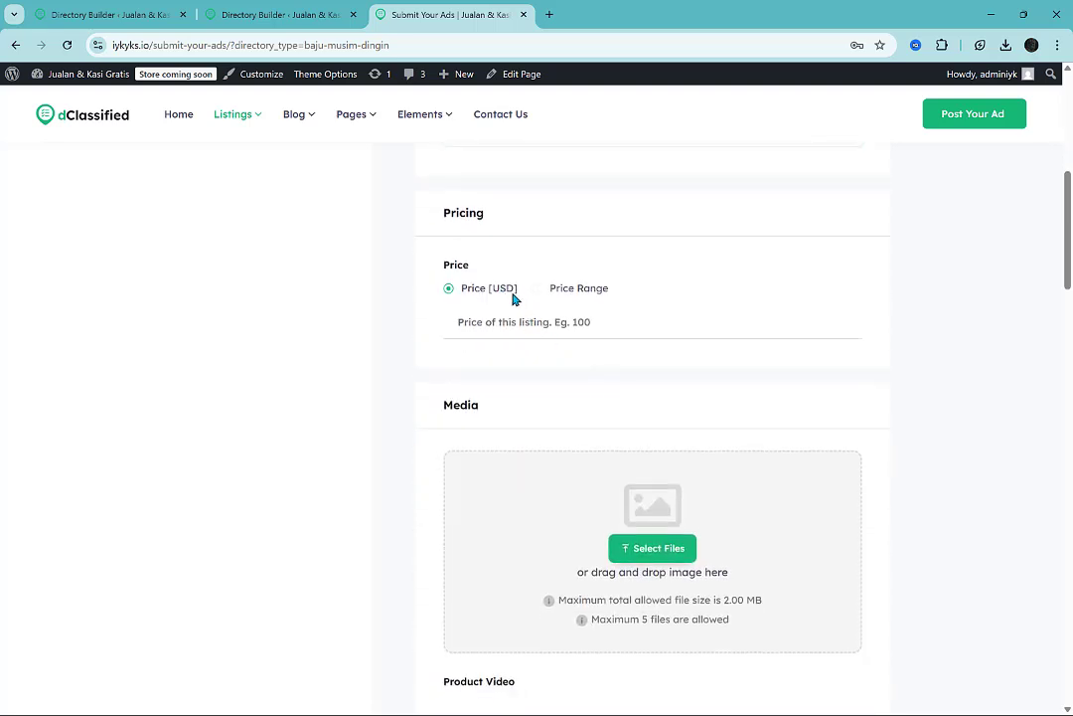
{"action": "left_click", "coordinate": [530, 321]}
{"action": "type", "text": "100"}
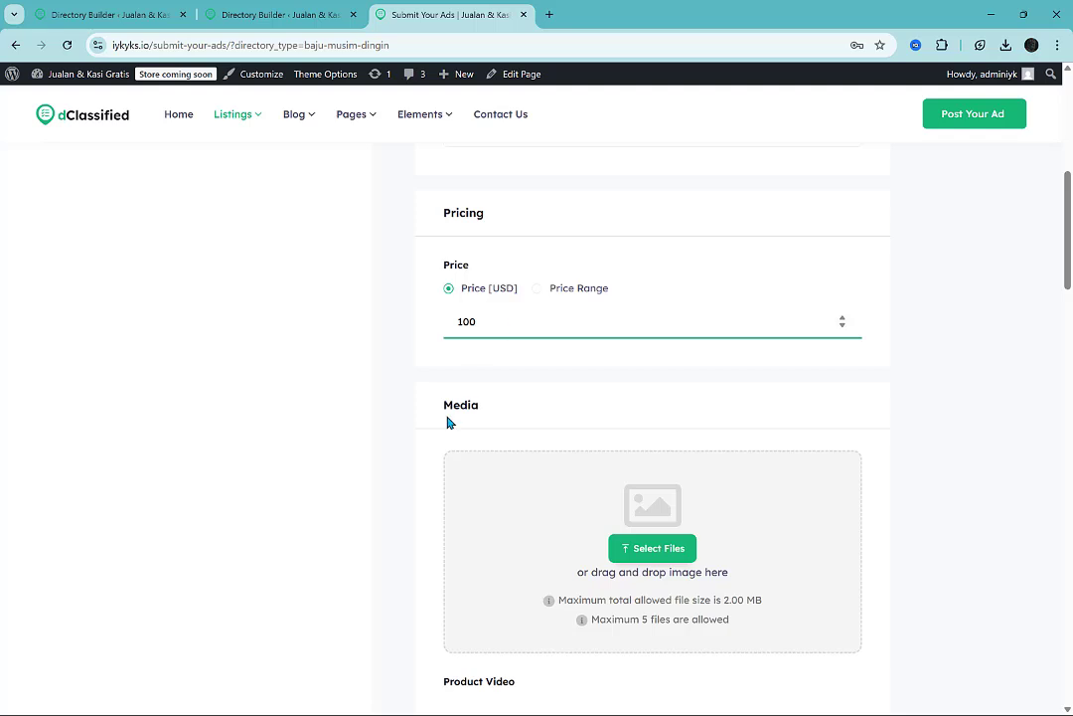
{"action": "scroll", "coordinate": [448, 423], "scroll_direction": "down", "scroll_amount": 2}
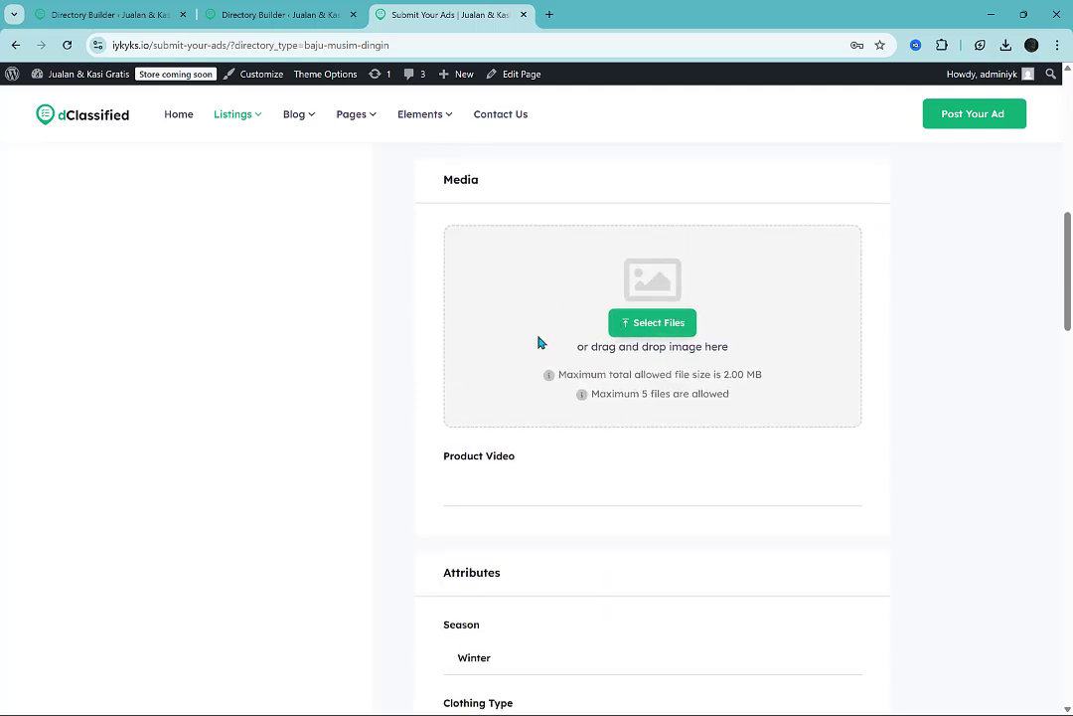
{"action": "scroll", "coordinate": [414, 405], "scroll_direction": "down", "scroll_amount": 2}
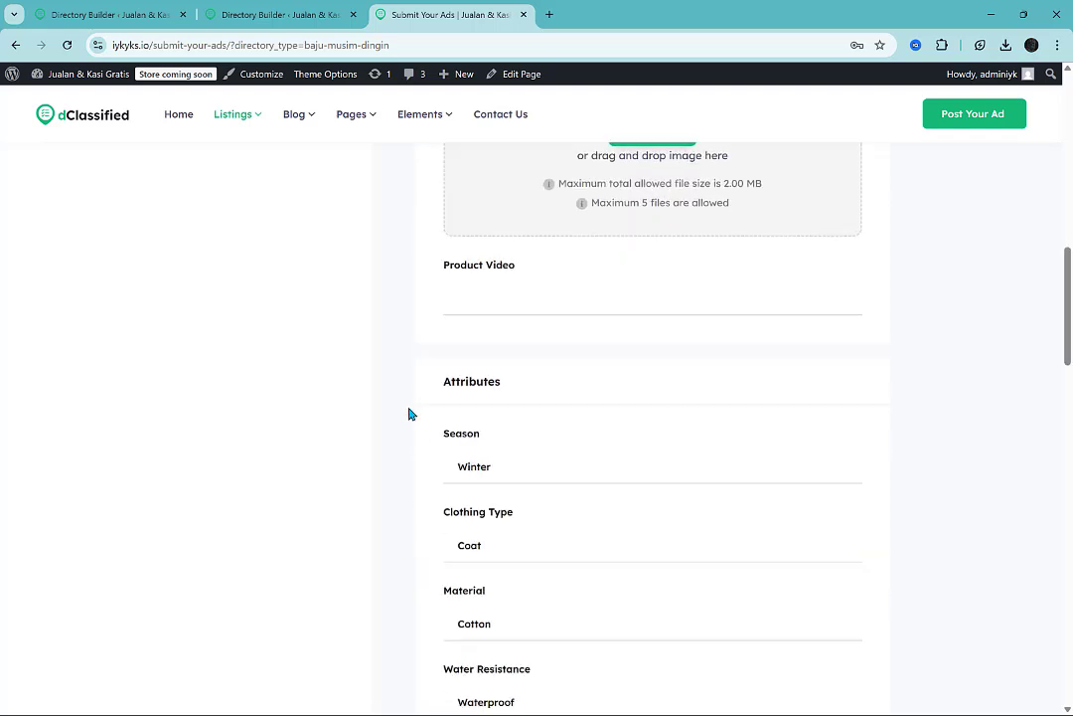
{"action": "left_click", "coordinate": [557, 279]}
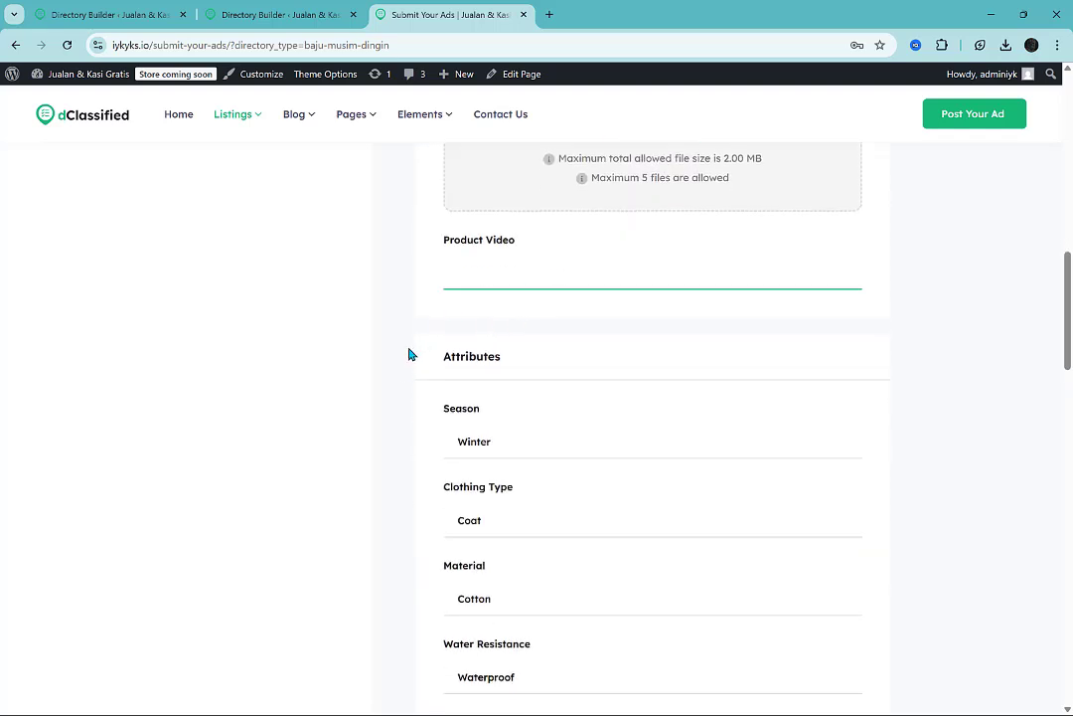
Choose Winter as the season, Coat as the clothing type and Wool as the material.
{"action": "scroll", "coordinate": [395, 383], "scroll_direction": "down", "scroll_amount": 2}
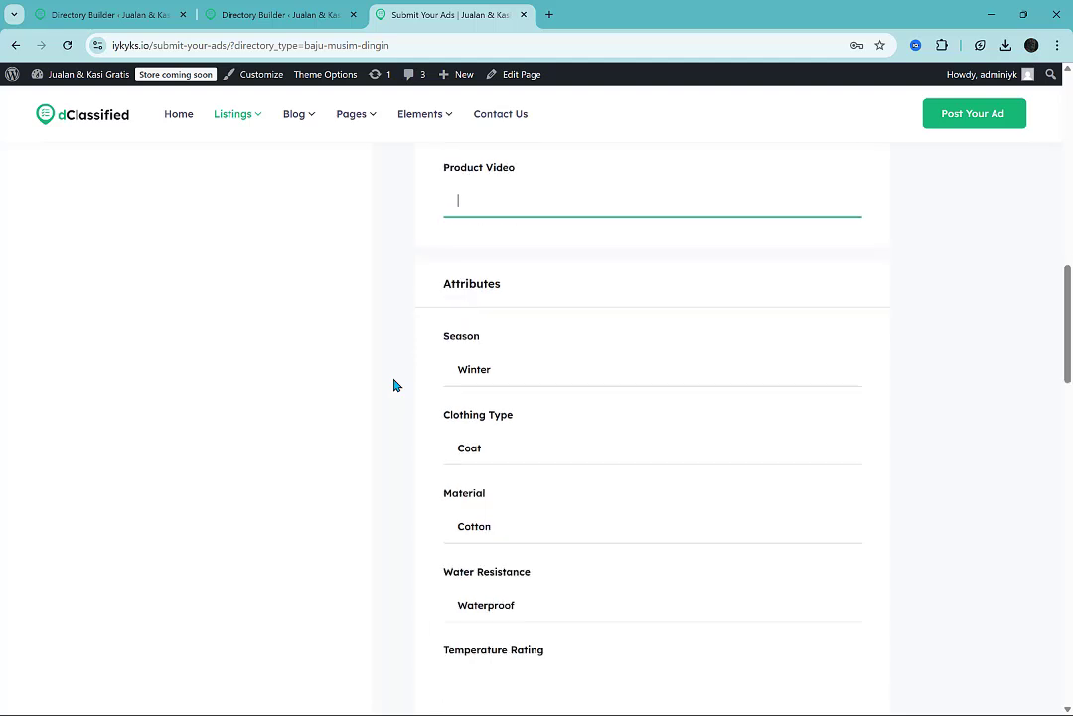
{"action": "left_click", "coordinate": [495, 293]}
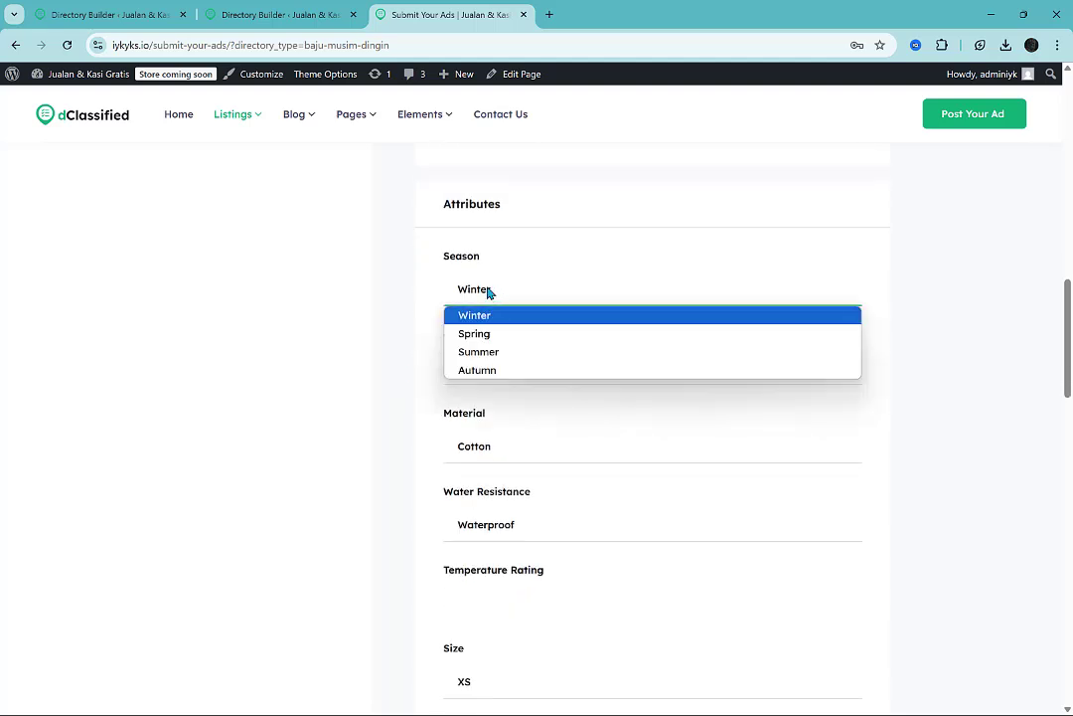
{"action": "left_click", "coordinate": [475, 286]}
{"action": "left_click", "coordinate": [469, 364]}
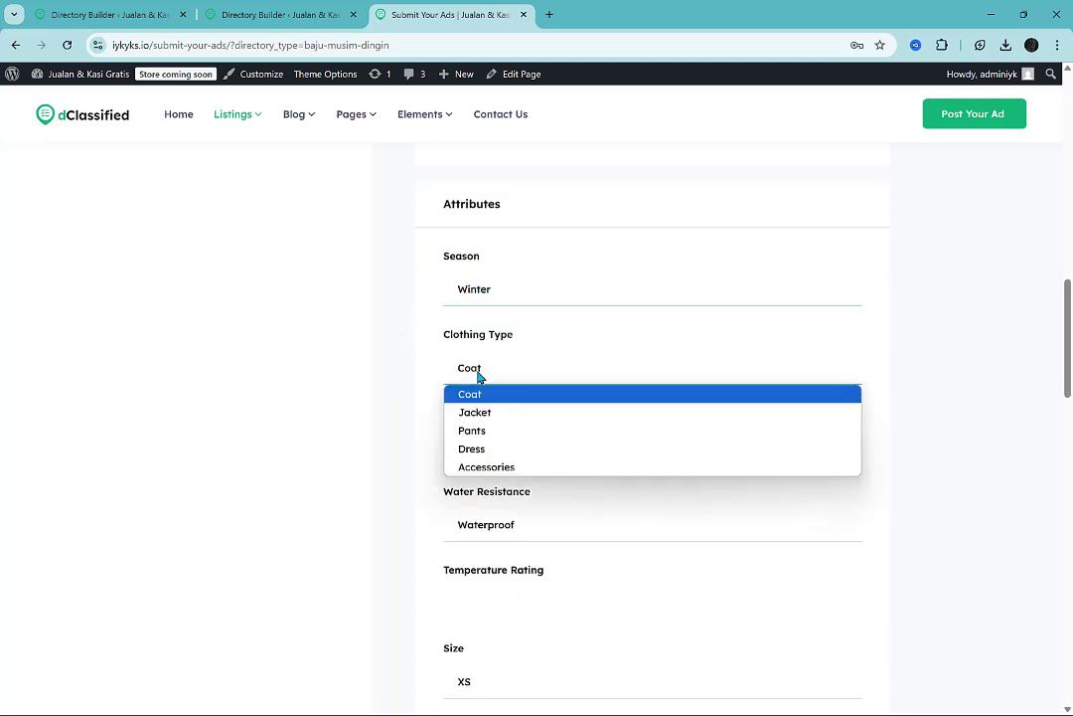
{"action": "left_click", "coordinate": [479, 375]}
{"action": "left_click", "coordinate": [498, 461]}
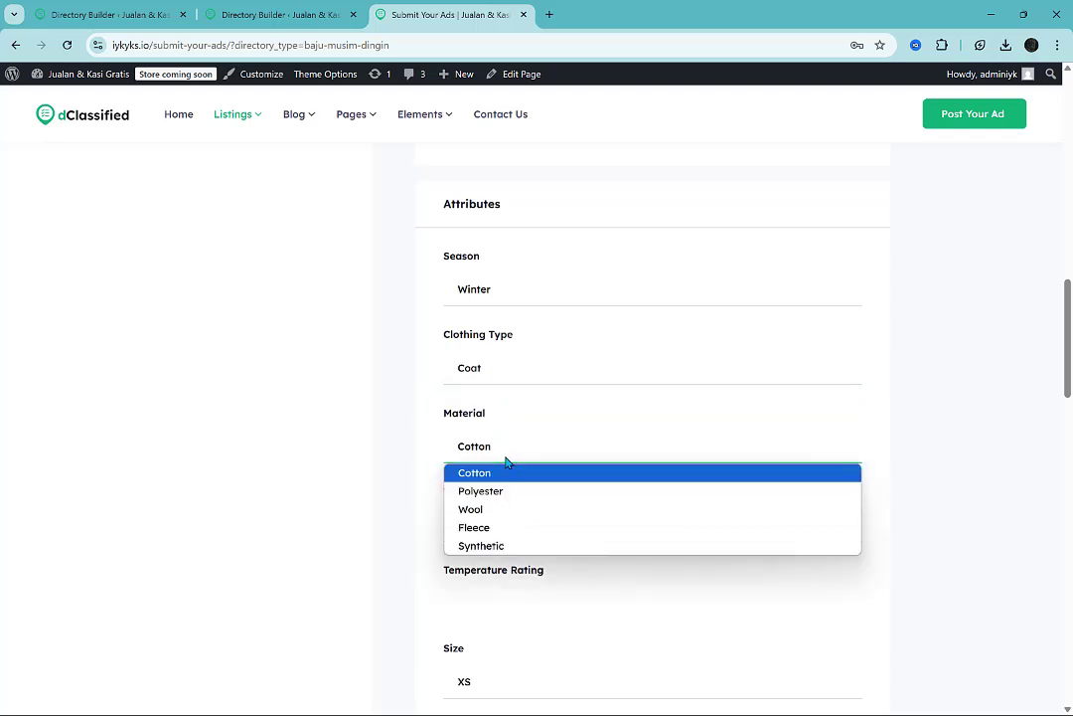
{"action": "left_click", "coordinate": [514, 509]}
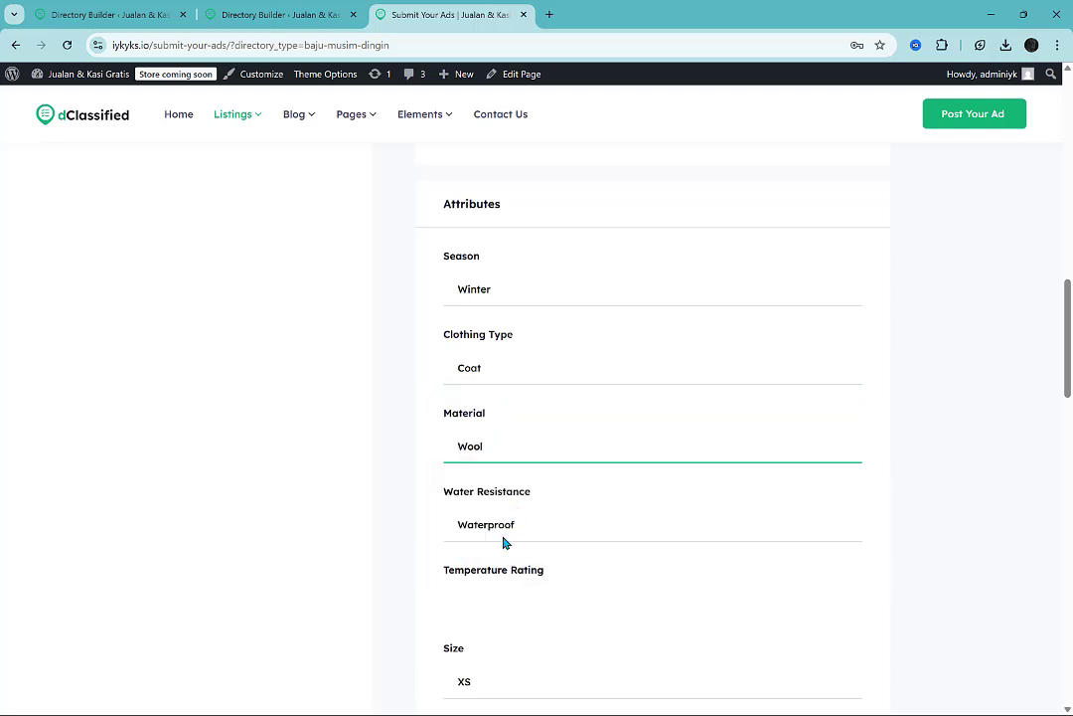
Keep the water resistance at Waterproof, set the temperature rating to -5 and choose size M.
{"action": "scroll", "coordinate": [505, 540], "scroll_direction": "down", "scroll_amount": 3}
{"action": "left_click", "coordinate": [553, 289]}
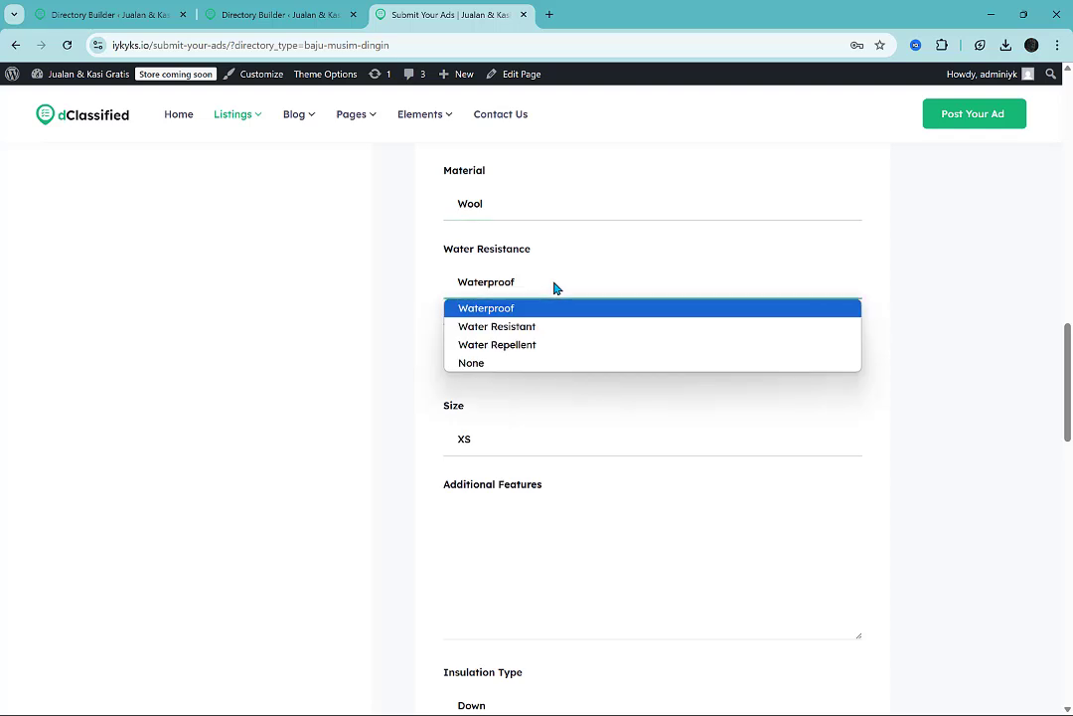
{"action": "left_click", "coordinate": [555, 287]}
{"action": "left_click", "coordinate": [544, 370]}
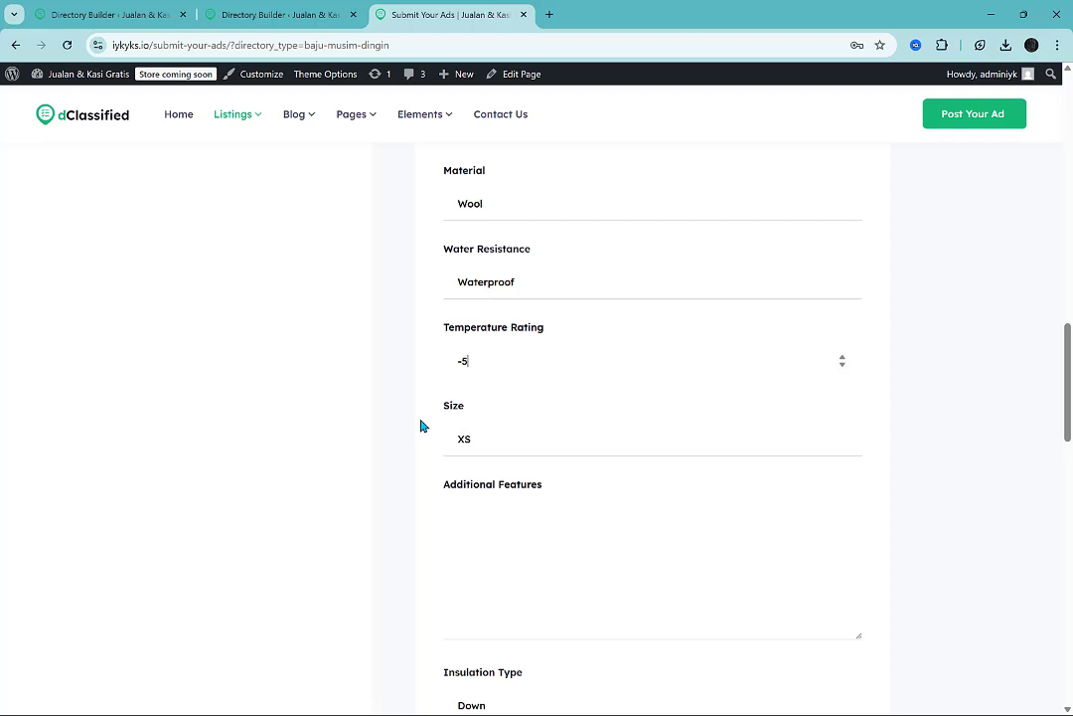
{"action": "left_click", "coordinate": [505, 441]}
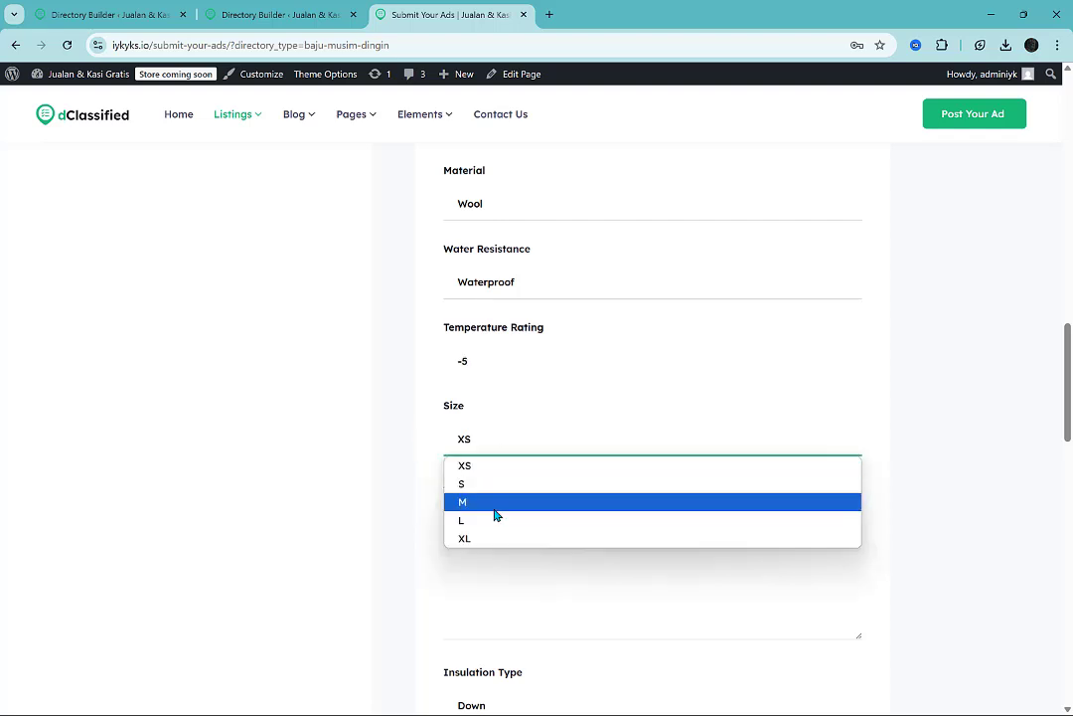
{"action": "left_click", "coordinate": [496, 503]}
Fill the coat's additional features with placeholder text beginning "addition featu".
{"action": "scroll", "coordinate": [537, 428], "scroll_direction": "down", "scroll_amount": 2}
{"action": "left_click", "coordinate": [537, 428]}
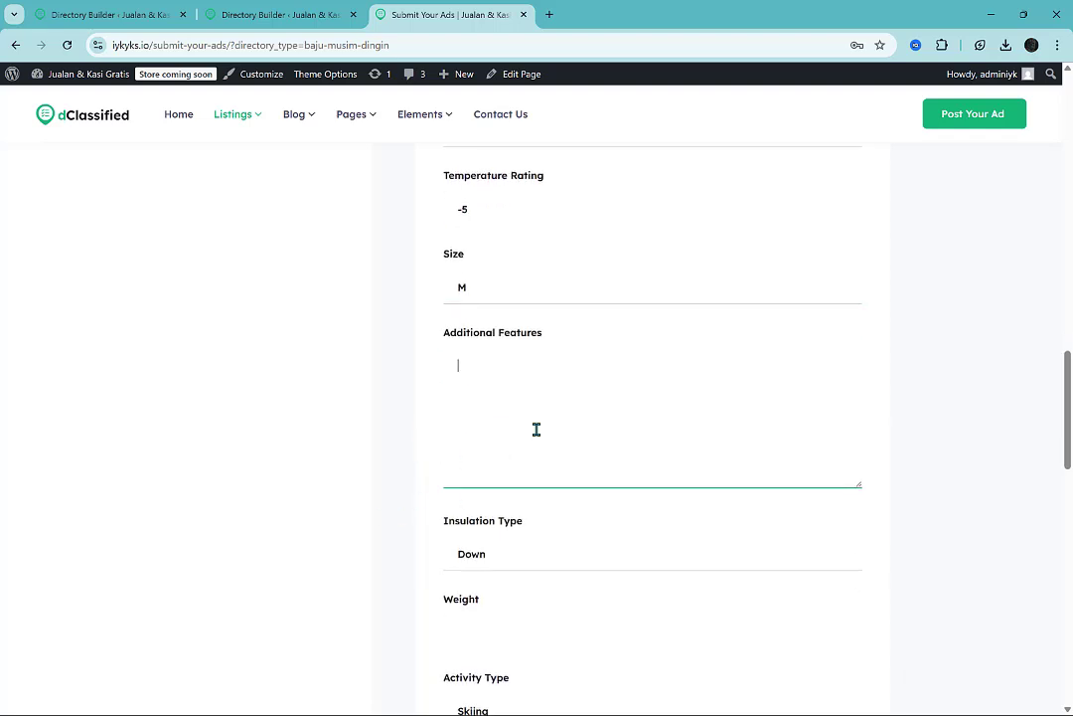
{"action": "type", "text": "ddition features here"}
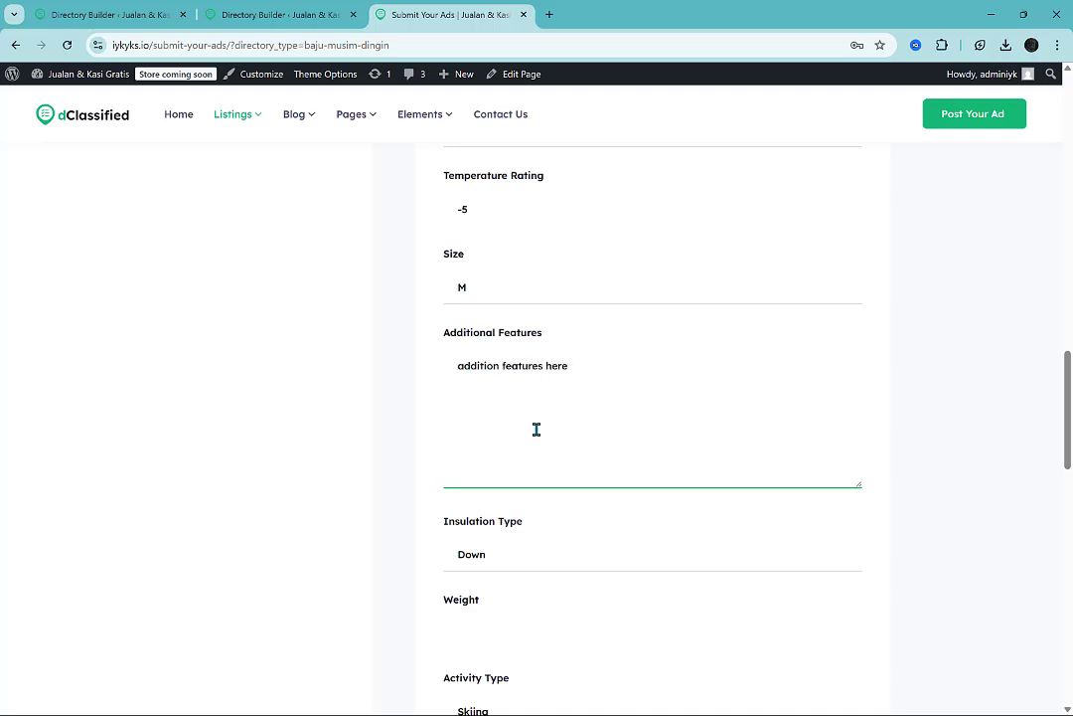
Set the coat's weight to 1 and keep Skiing as the activity type.
{"action": "scroll", "coordinate": [537, 428], "scroll_direction": "down", "scroll_amount": 5}
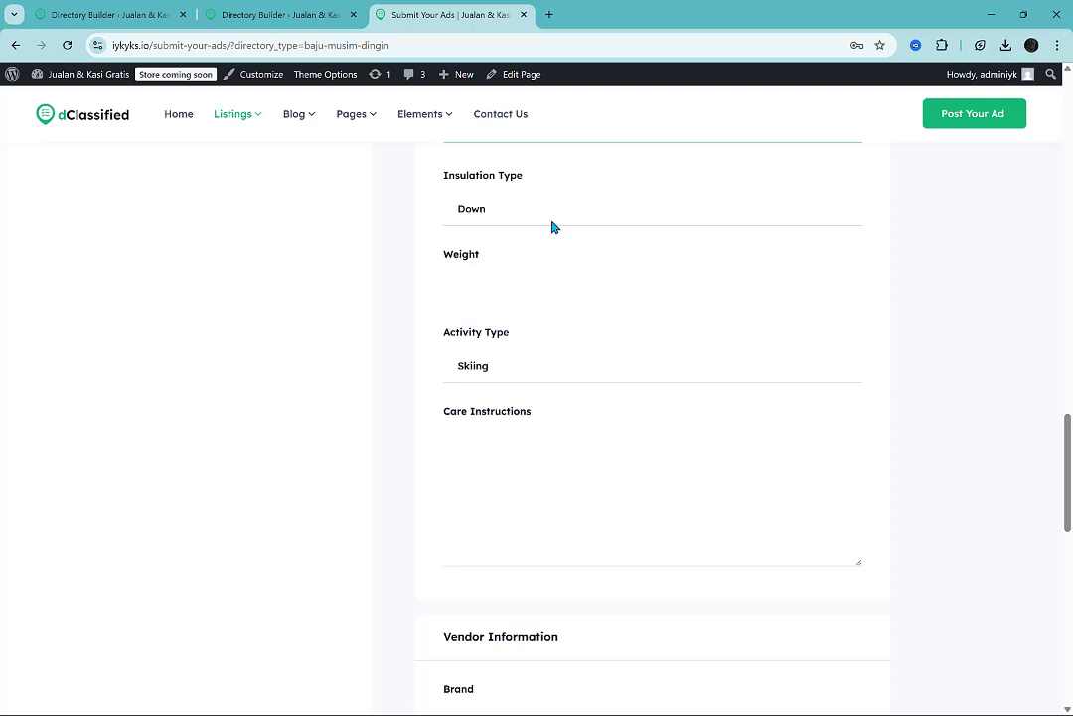
{"action": "left_click", "coordinate": [467, 290]}
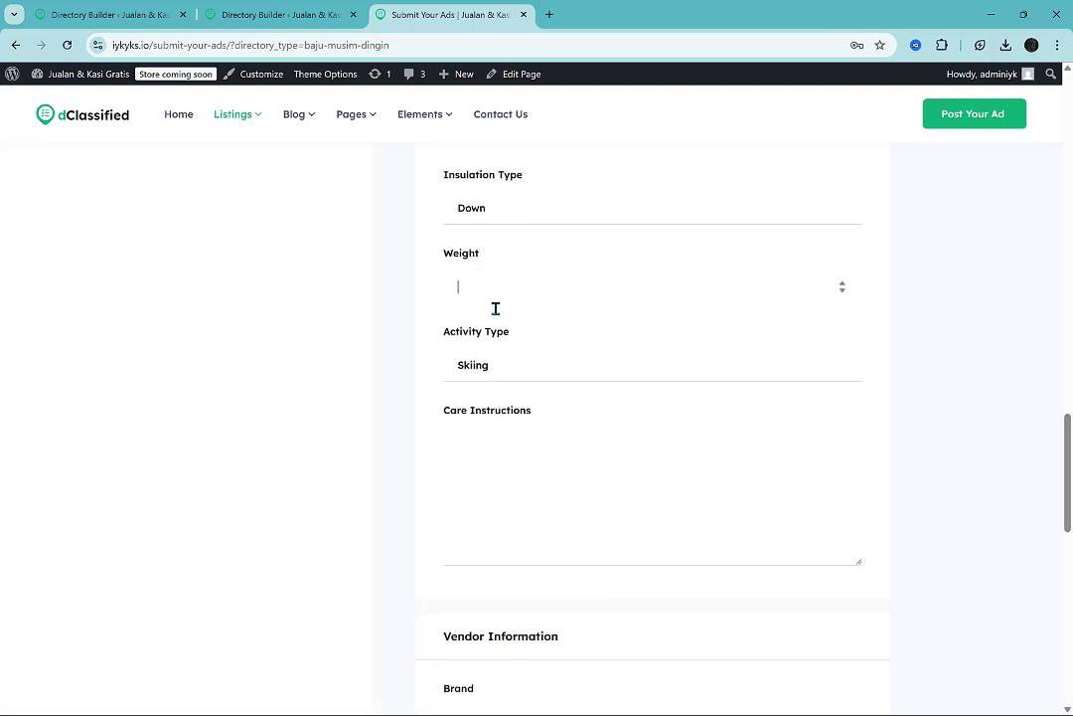
{"action": "type", "text": "1"}
{"action": "left_click", "coordinate": [503, 366]}
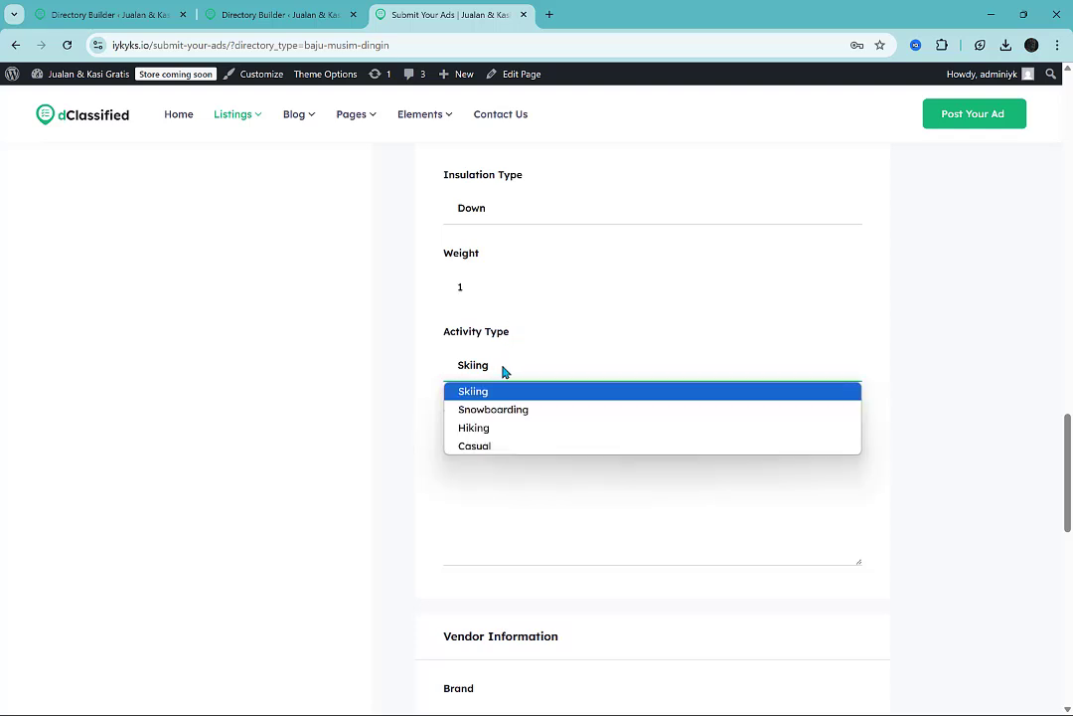
{"action": "left_click", "coordinate": [411, 399]}
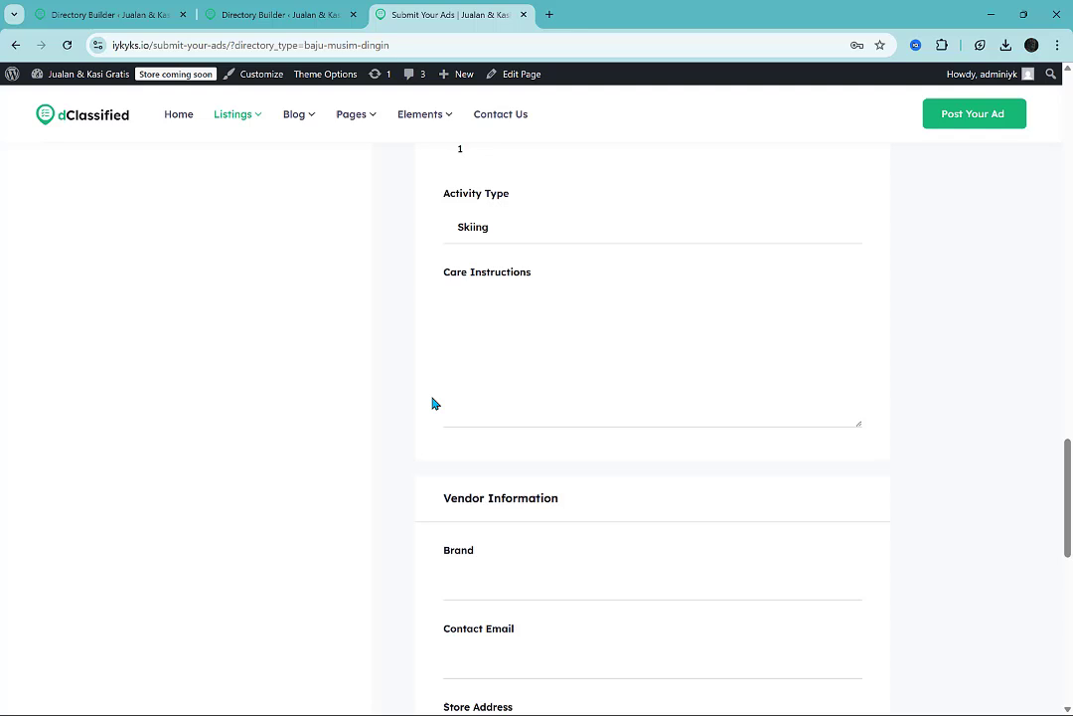
Fill in the care instructions with "cara merawat/ mencuci di sini".
{"action": "left_click", "coordinate": [462, 350]}
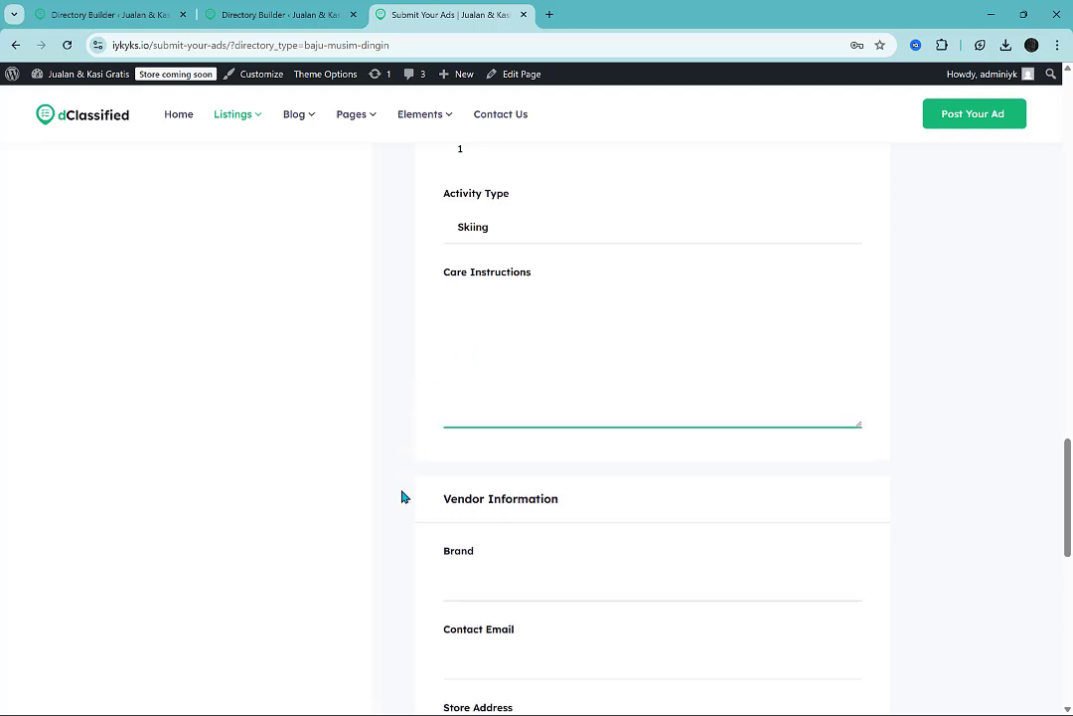
{"action": "type", "text": "cara merawat/ men"}
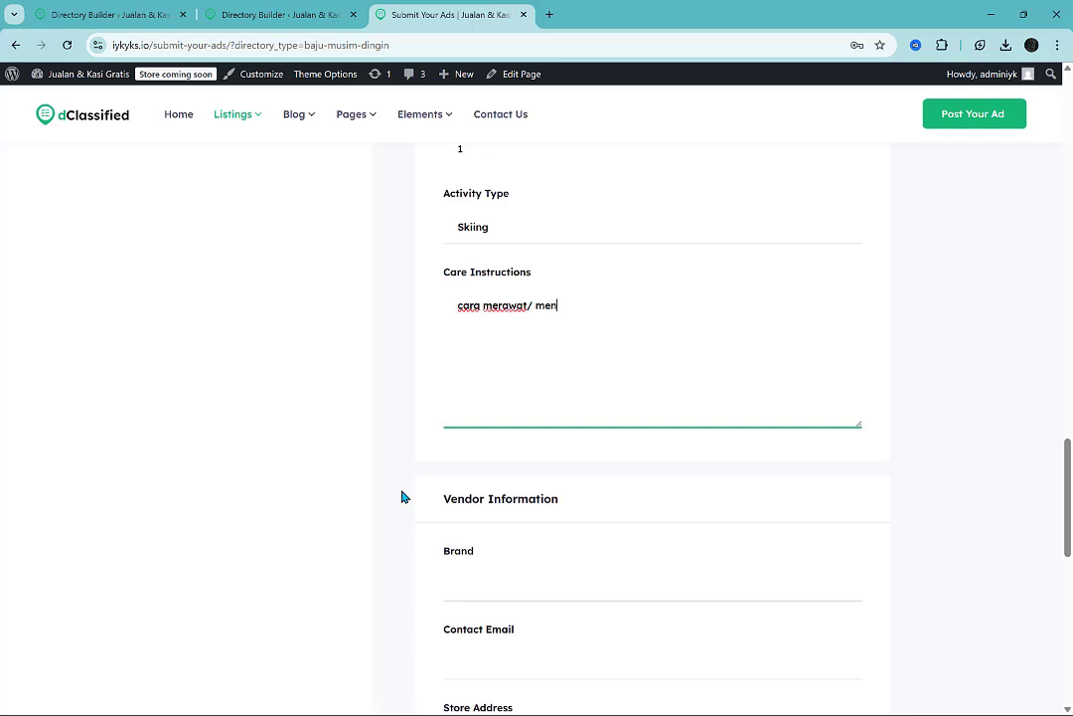
{"action": "type", "text": "cuci di sini"}
Complete the vendor information with the brand zara, the contact email and "world" as the store address.
{"action": "scroll", "coordinate": [402, 496], "scroll_direction": "down", "scroll_amount": 3}
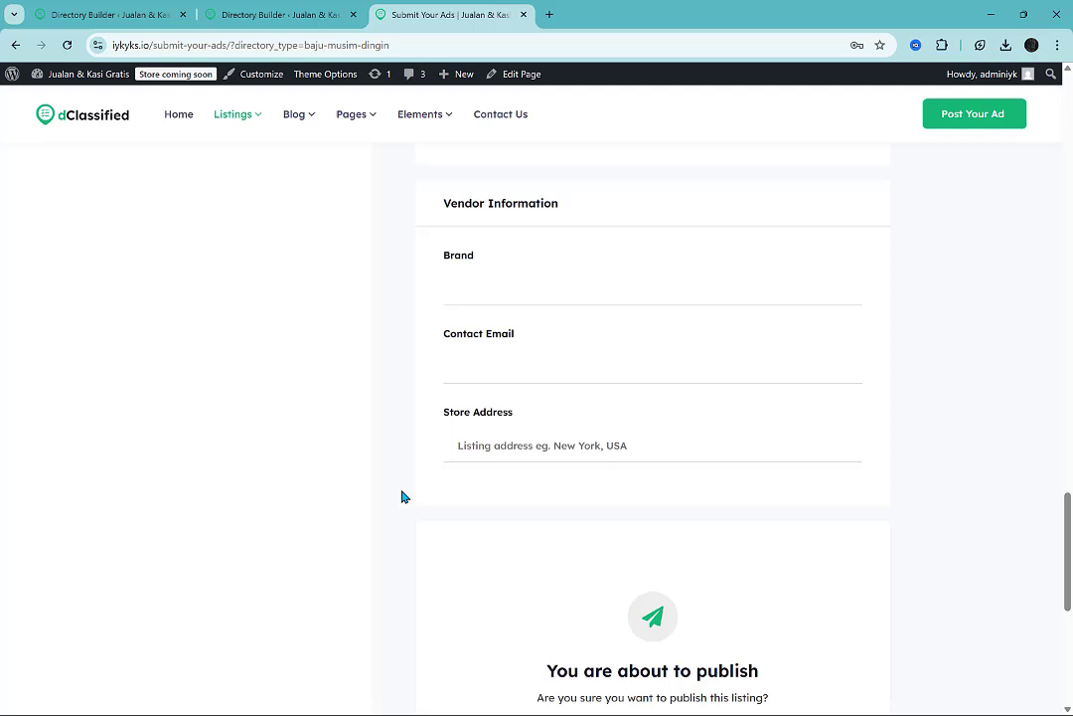
{"action": "left_click", "coordinate": [537, 291]}
{"action": "type", "text": "zara"}
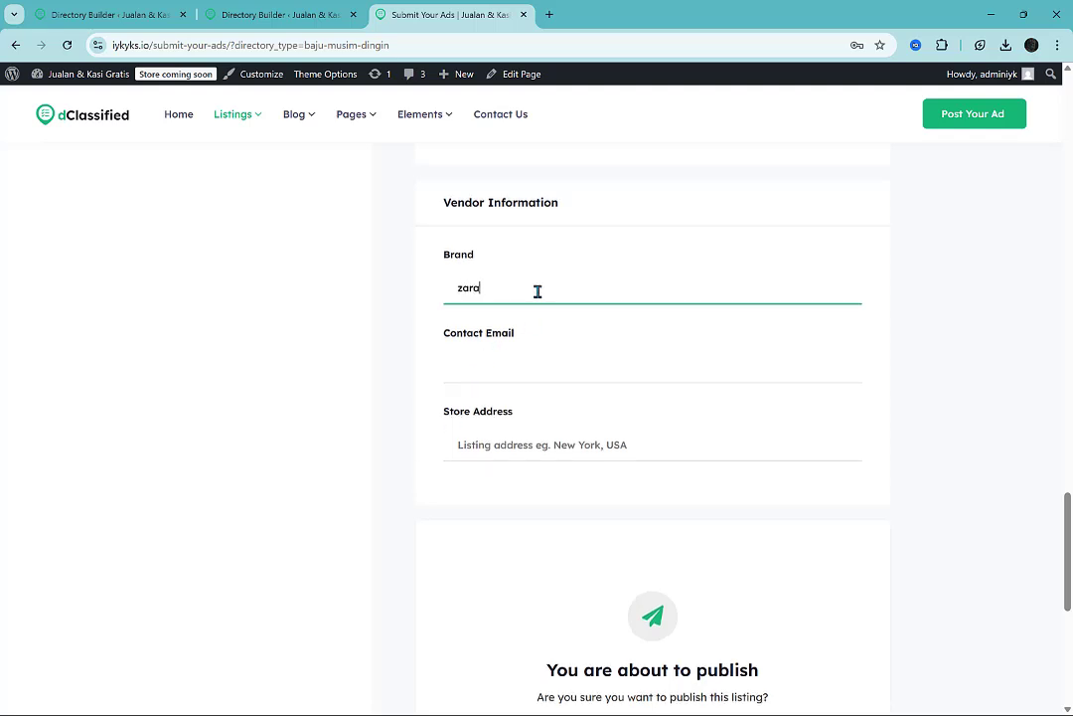
{"action": "left_click", "coordinate": [536, 356]}
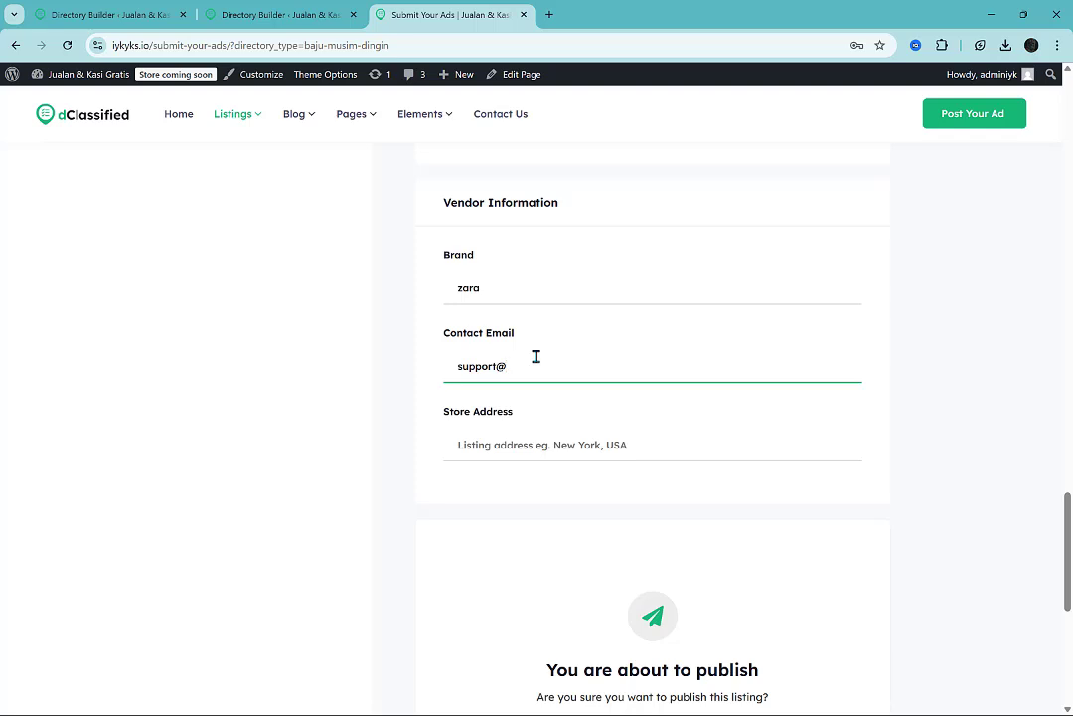
{"action": "left_click", "coordinate": [544, 439]}
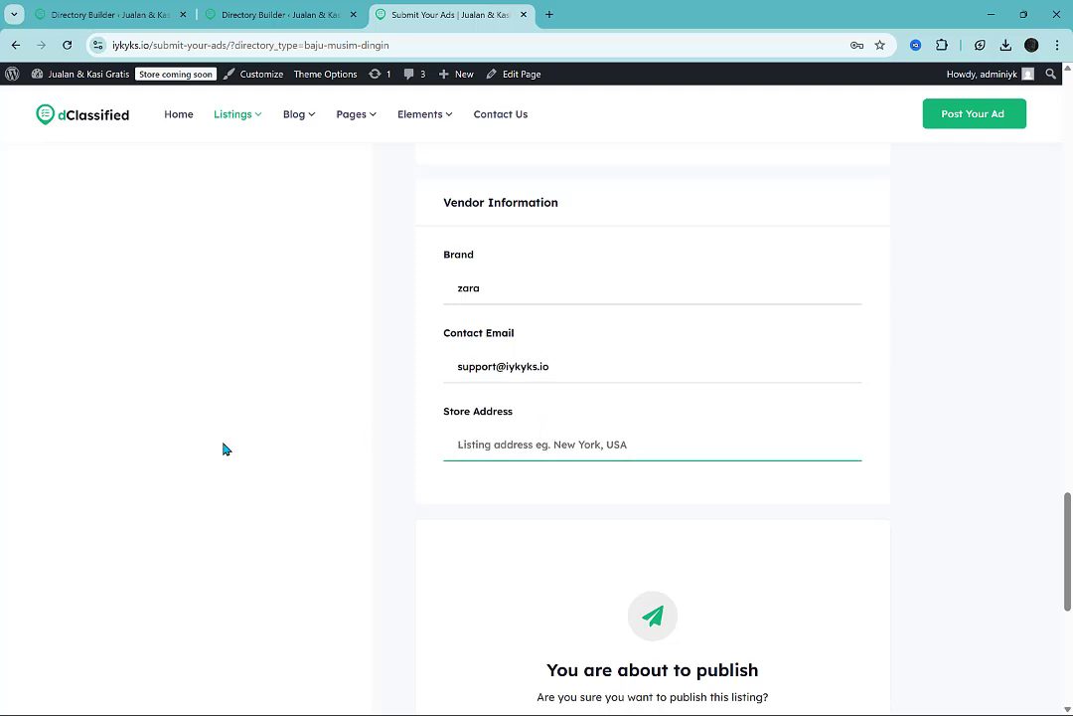
{"action": "type", "text": "world"}
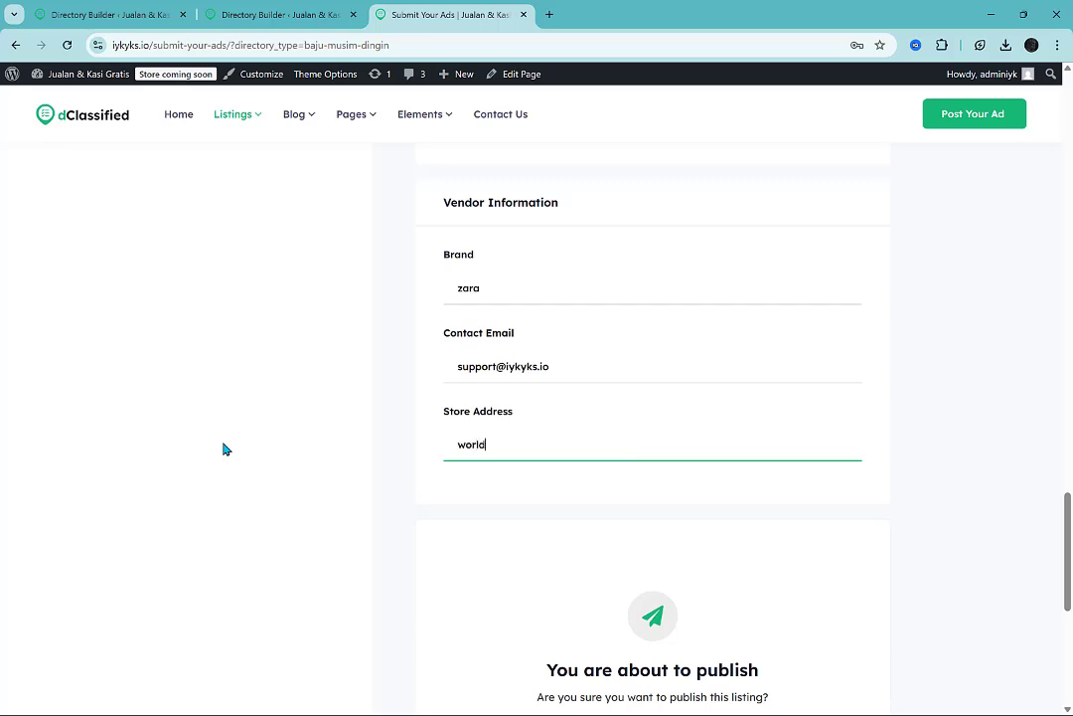
Upload the picture of chillies and spices as the ad's image in the media section.
{"action": "scroll", "coordinate": [890, 403], "scroll_direction": "down", "scroll_amount": 4}
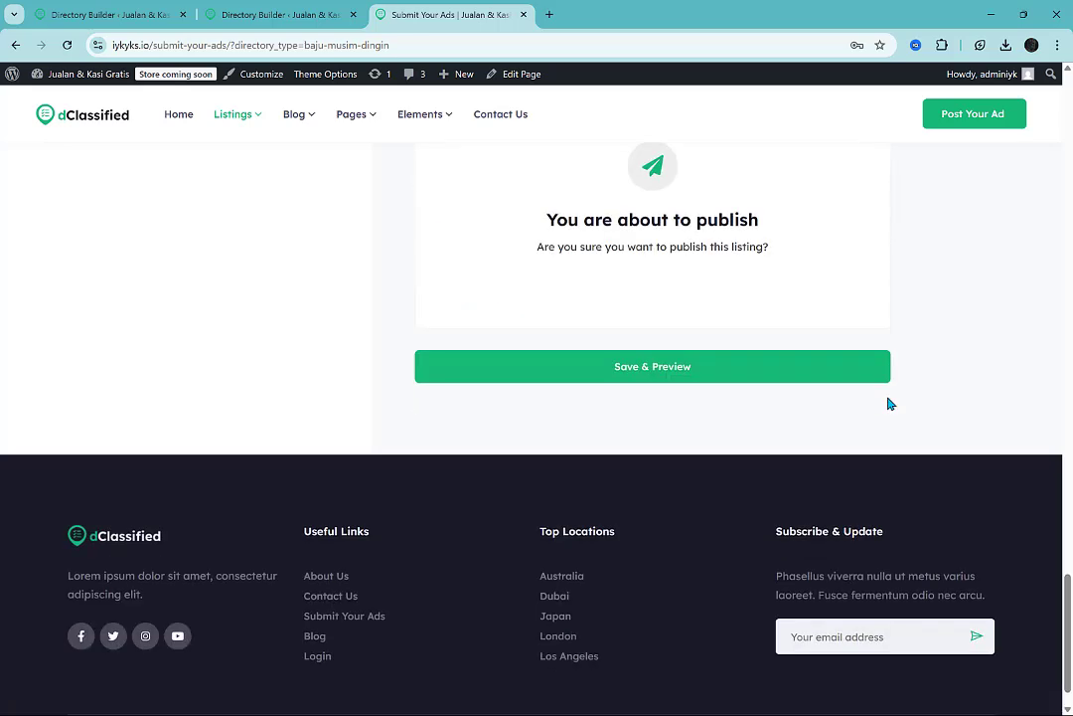
{"action": "scroll", "coordinate": [890, 403], "scroll_direction": "up", "scroll_amount": 10}
{"action": "scroll", "coordinate": [889, 403], "scroll_direction": "up", "scroll_amount": 6}
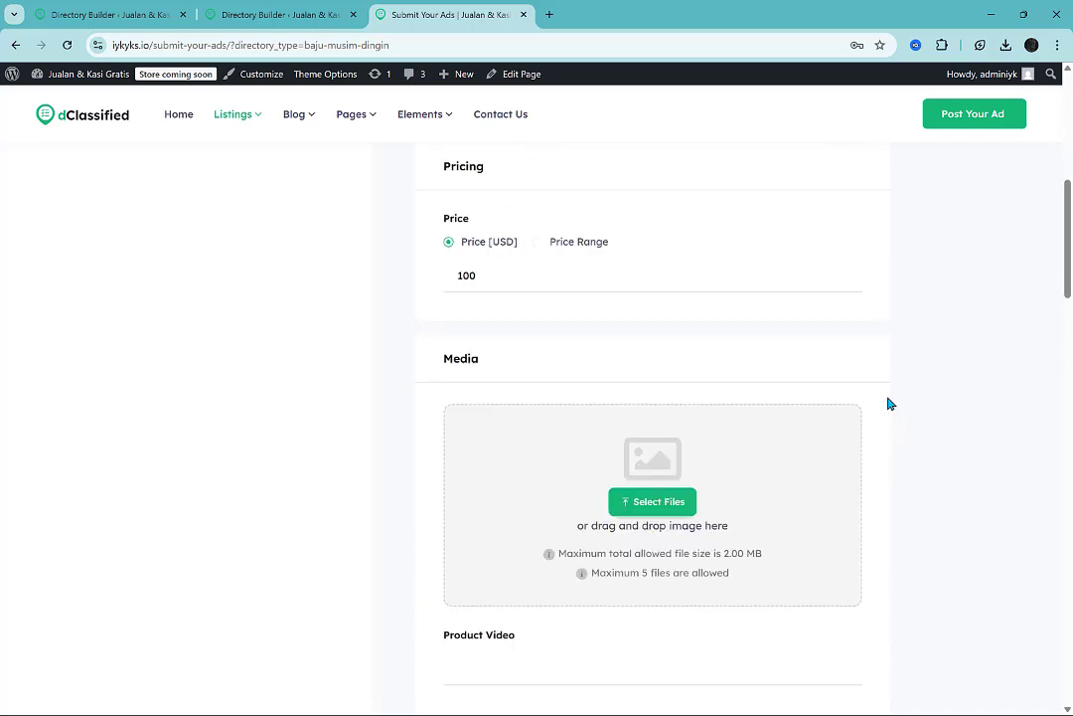
{"action": "scroll", "coordinate": [885, 402], "scroll_direction": "down", "scroll_amount": 1}
{"action": "left_click", "coordinate": [654, 361]}
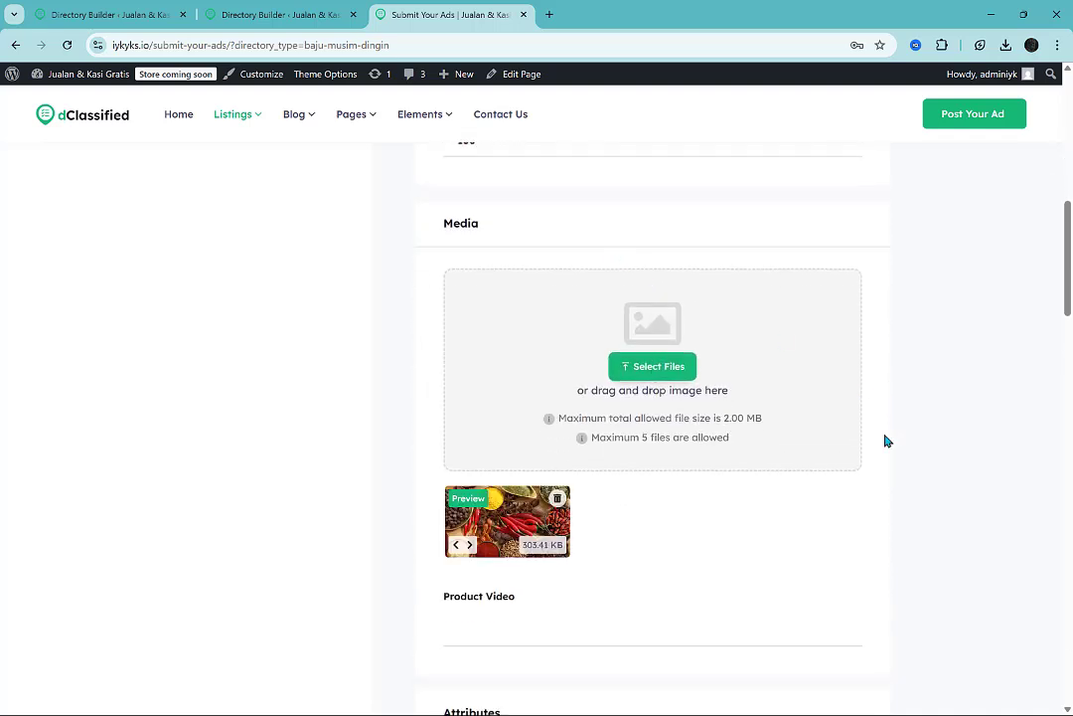
Reopen the Baju Musim Dingin submission form and save the coat ad for preview.
{"action": "left_click", "coordinate": [1013, 113]}
{"action": "scroll", "coordinate": [960, 464], "scroll_direction": "down", "scroll_amount": 15}
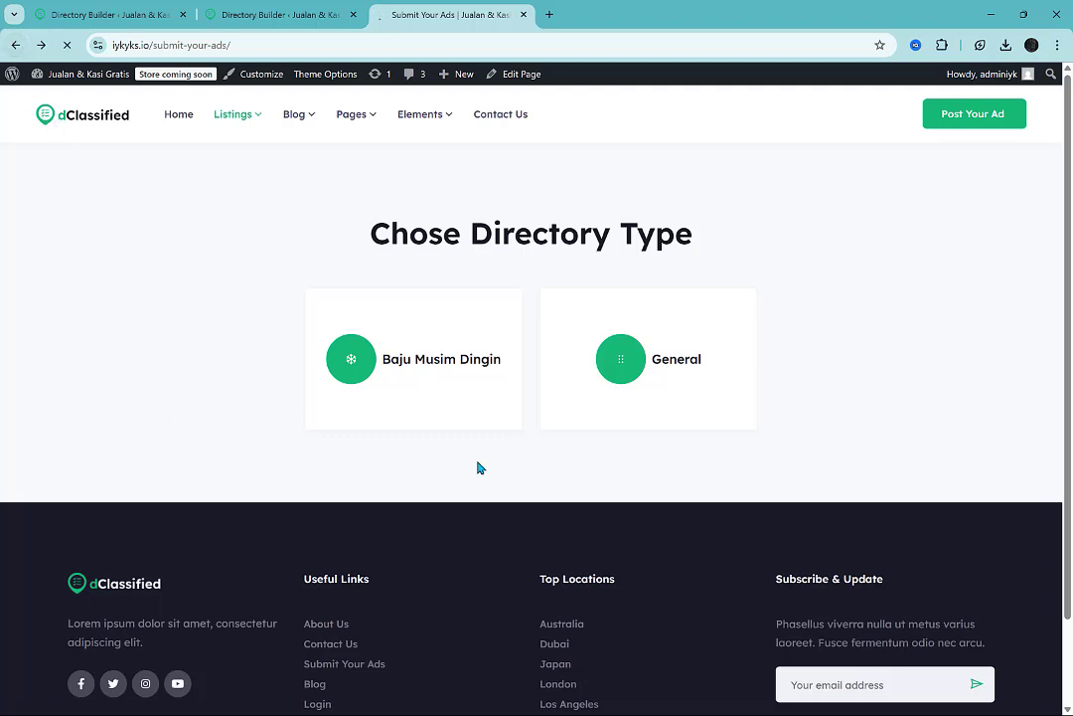
{"action": "left_click", "coordinate": [477, 407]}
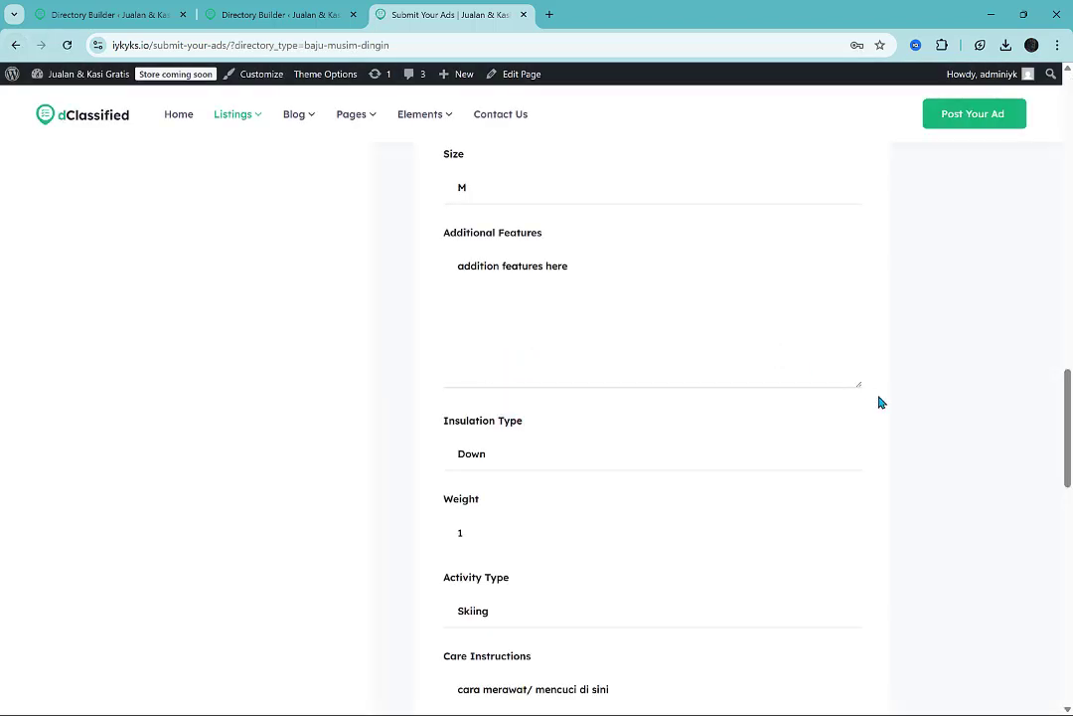
{"action": "scroll", "coordinate": [920, 463], "scroll_direction": "down", "scroll_amount": 10}
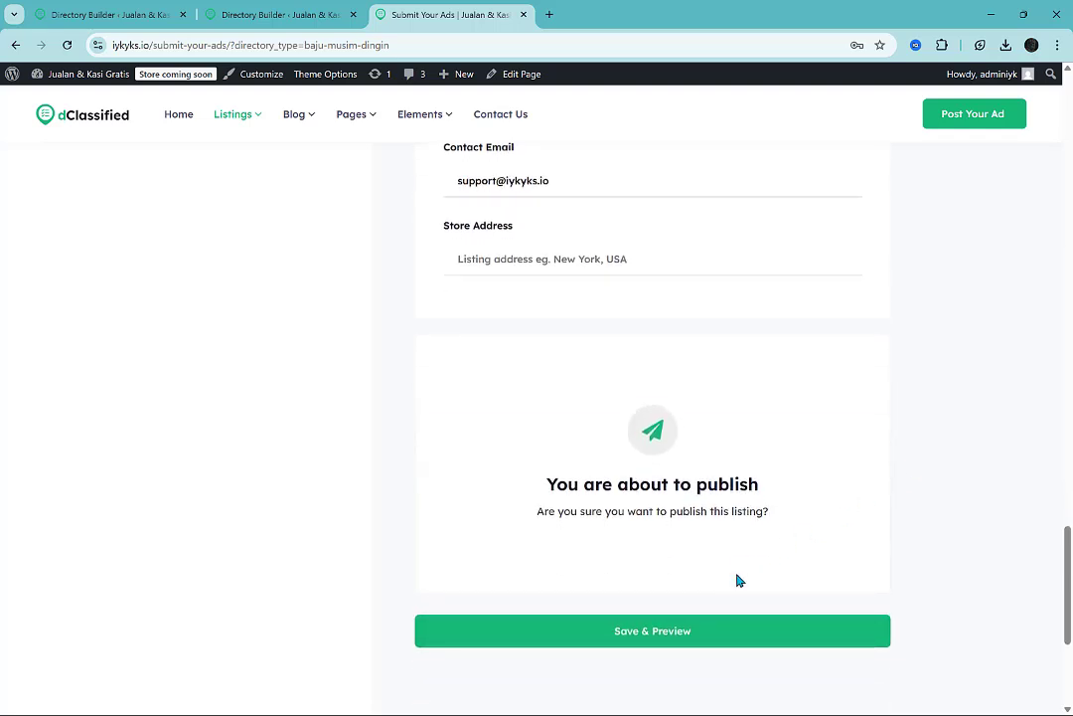
{"action": "left_click", "coordinate": [715, 642]}
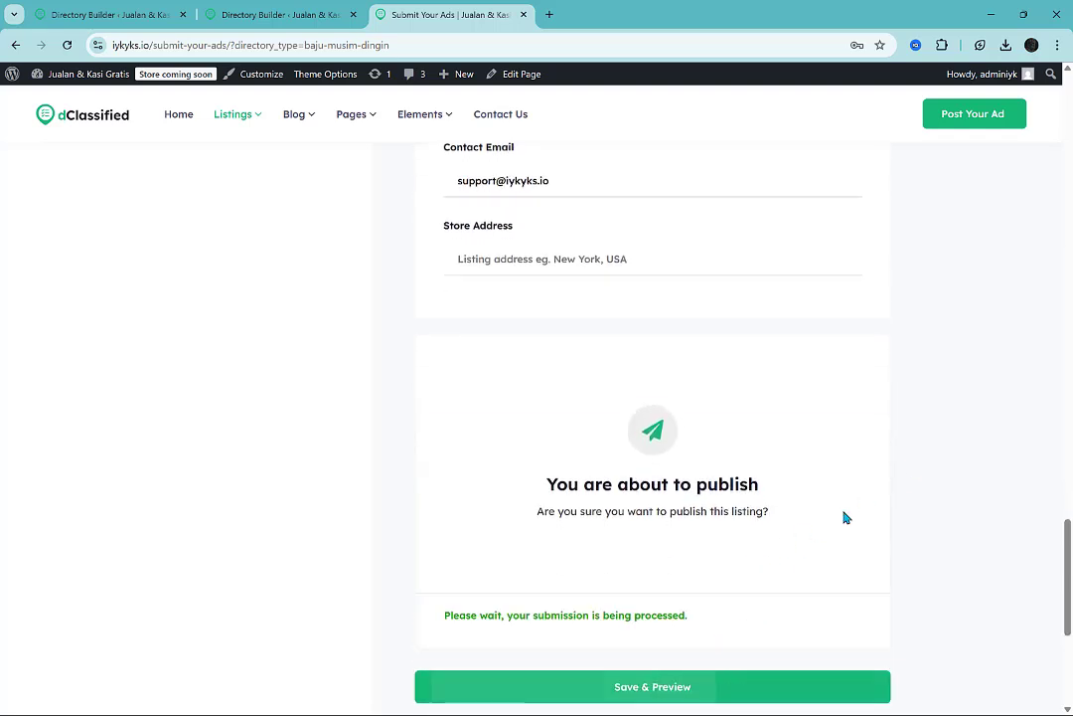
{"action": "scroll", "coordinate": [900, 412], "scroll_direction": "down", "scroll_amount": 4}
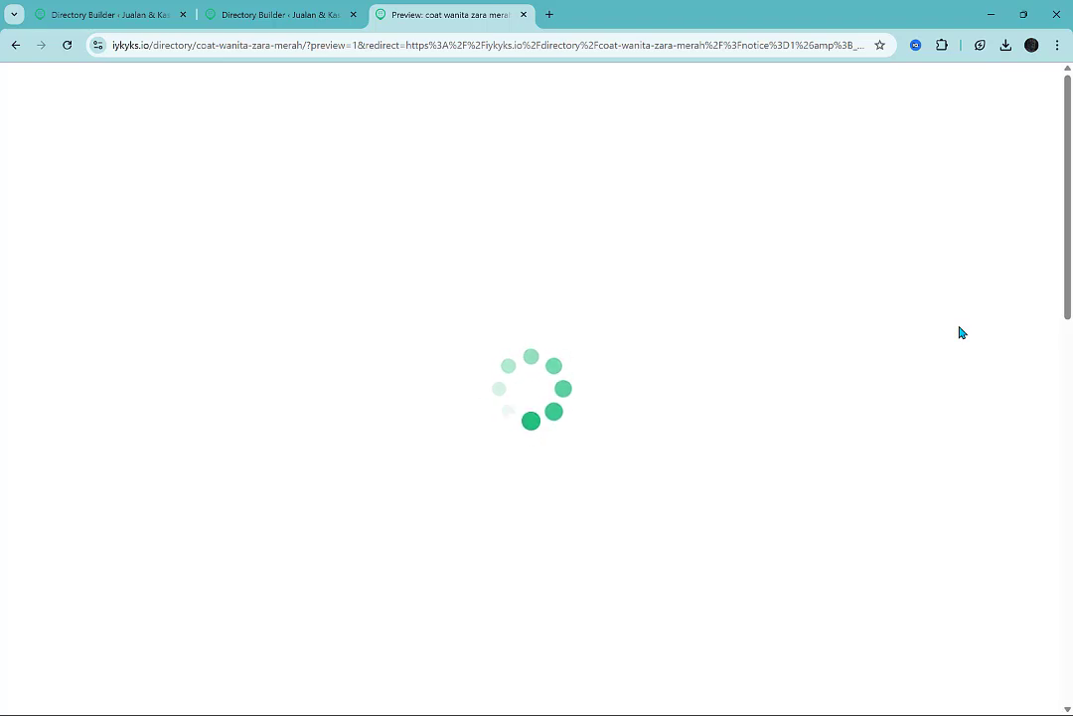
{"action": "left_click", "coordinate": [239, 12]}
{"action": "key", "text": "alt+Tab"}
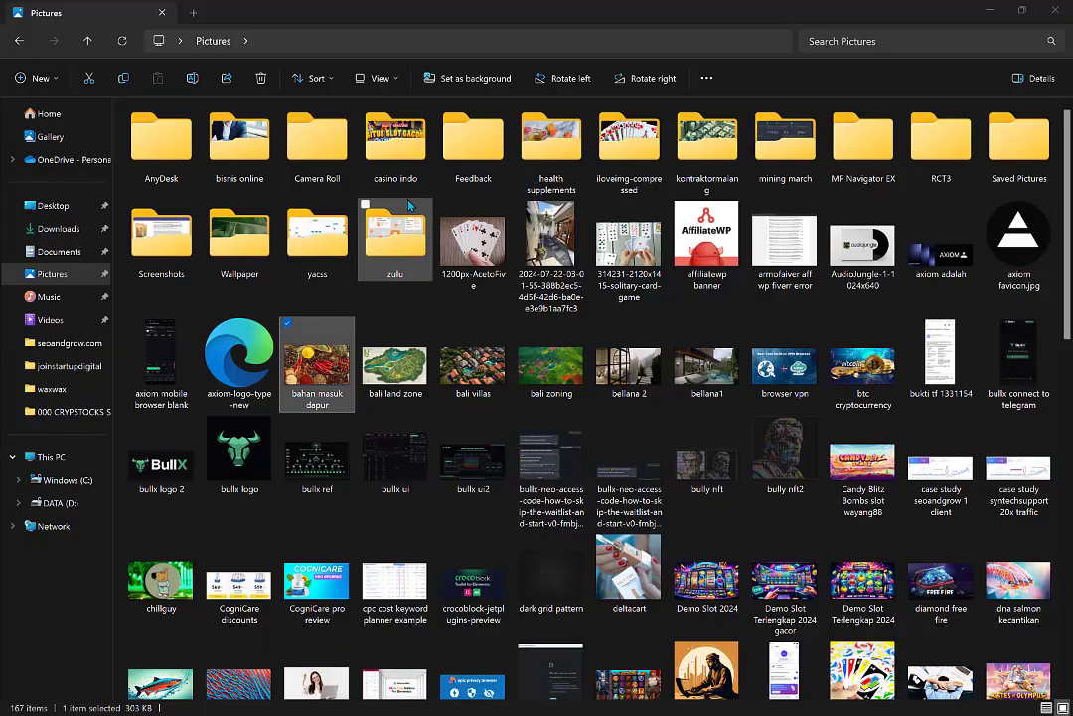
{"action": "key", "text": "alt+Tab"}
{"action": "left_click", "coordinate": [452, 5]}
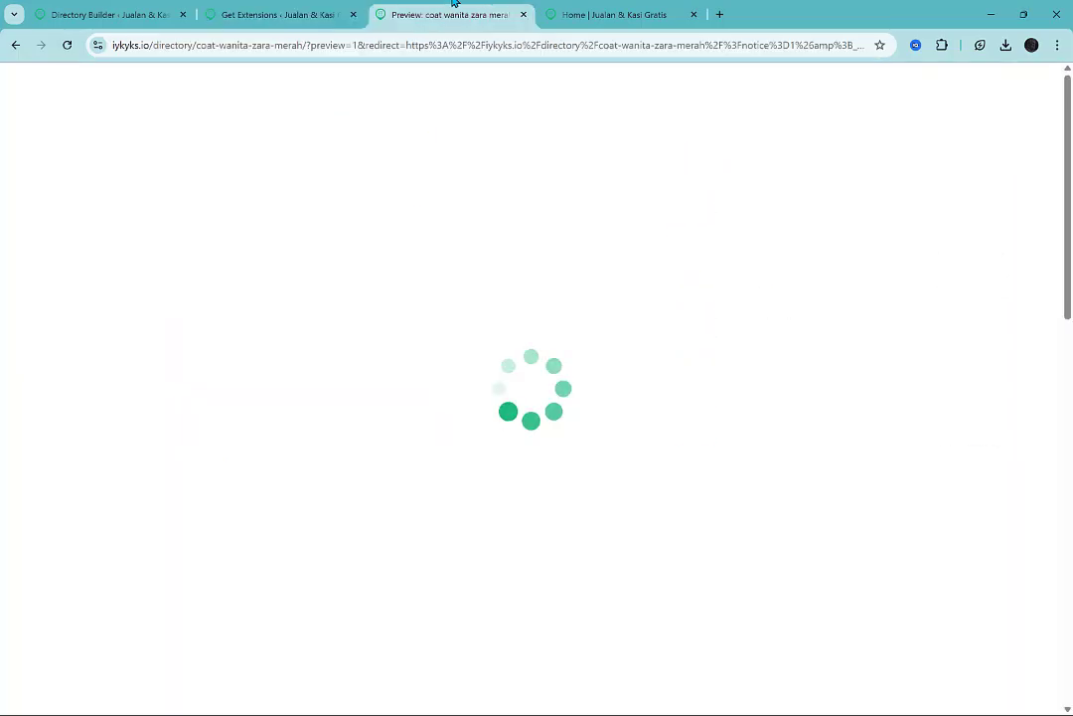
{"action": "left_click", "coordinate": [571, 12]}
{"action": "left_click", "coordinate": [479, 6]}
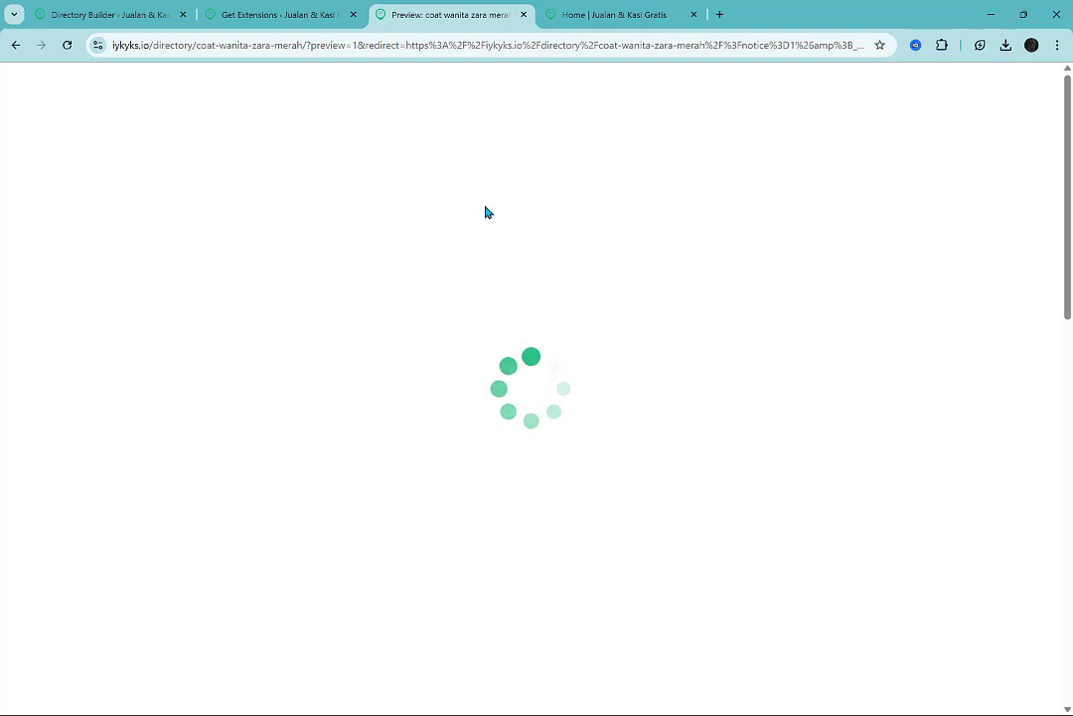
{"action": "key", "text": "alt+Tab"}
{"action": "key", "text": "Tab"}
{"action": "key", "text": "Tab"}
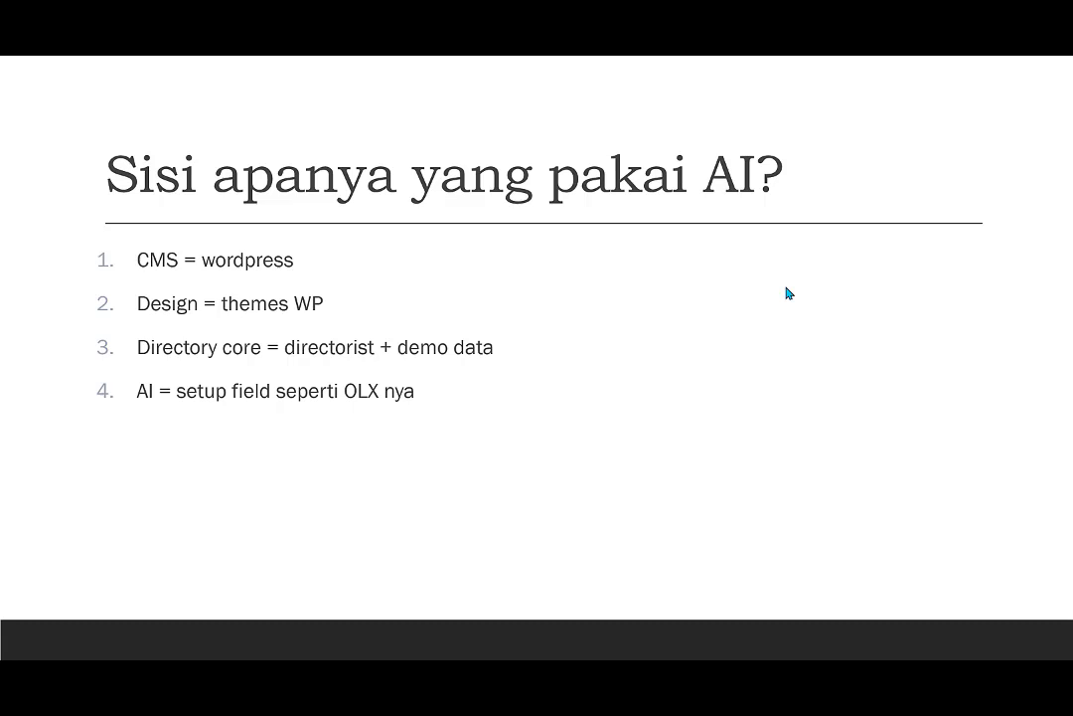
Switch to the browser window with OLX and look over the Toyota Kijang Innova listing and the home page categories.
{"action": "key", "text": "alt+Tab"}
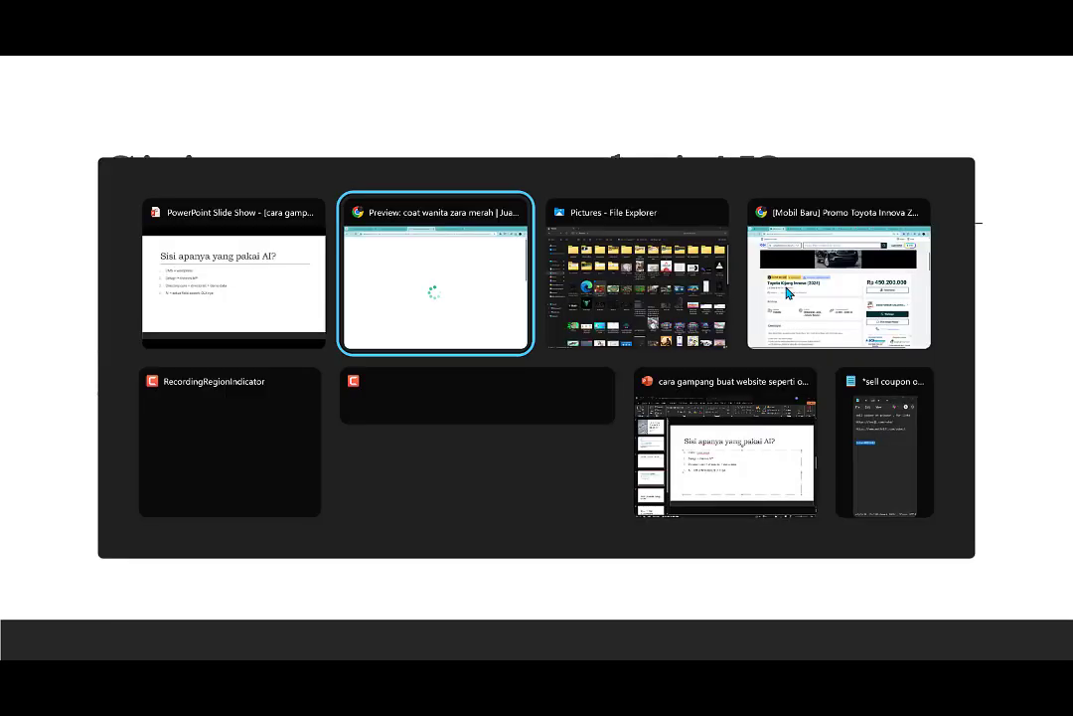
{"action": "left_click", "coordinate": [785, 293]}
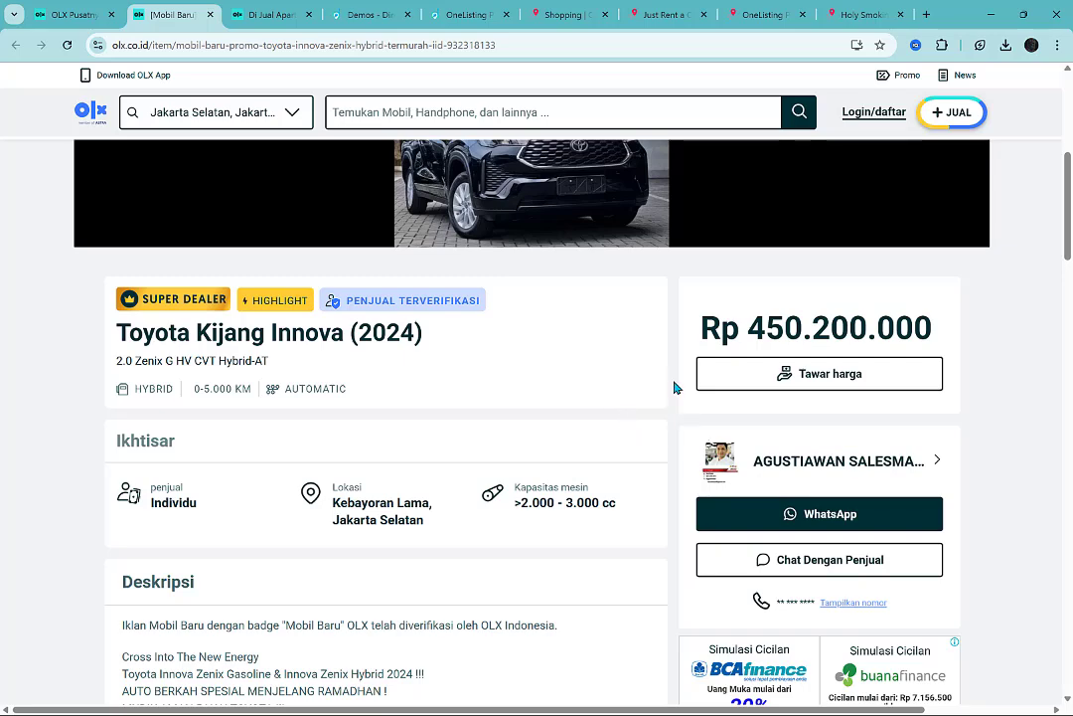
{"action": "scroll", "coordinate": [673, 388], "scroll_direction": "up", "scroll_amount": 3}
{"action": "scroll", "coordinate": [674, 387], "scroll_direction": "up", "scroll_amount": 2}
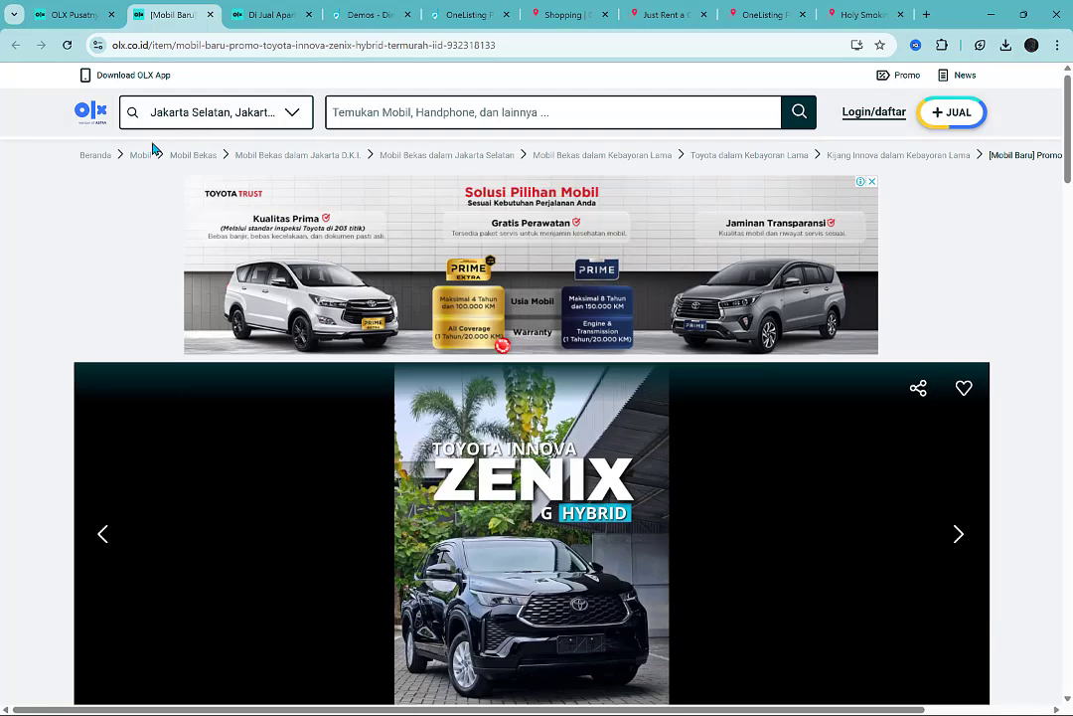
{"action": "left_click", "coordinate": [70, 14]}
{"action": "scroll", "coordinate": [12, 288], "scroll_direction": "up", "scroll_amount": 10}
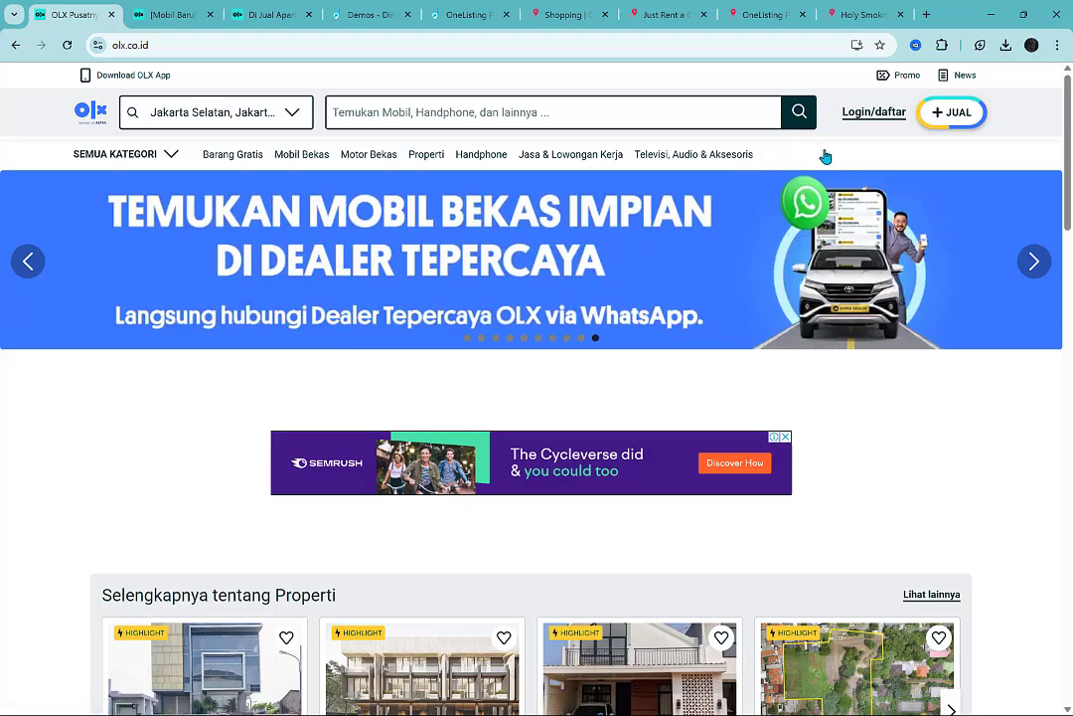
{"action": "scroll", "coordinate": [803, 427], "scroll_direction": "down", "scroll_amount": 5}
{"action": "scroll", "coordinate": [802, 415], "scroll_direction": "up", "scroll_amount": 5}
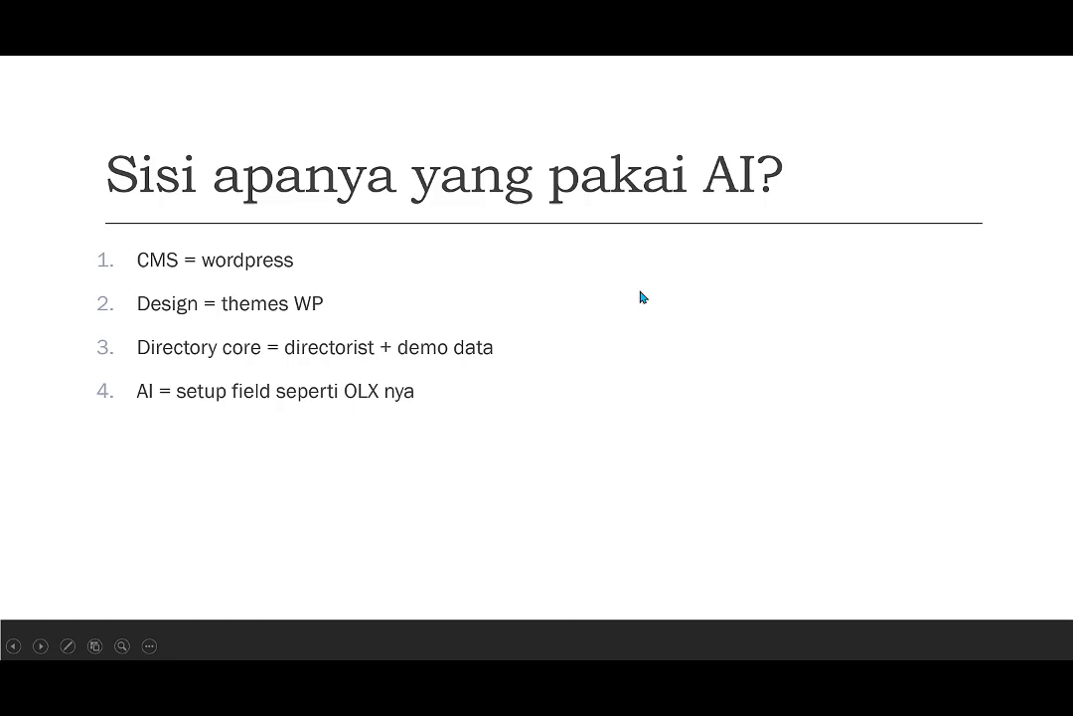
{"action": "key", "text": "Right"}
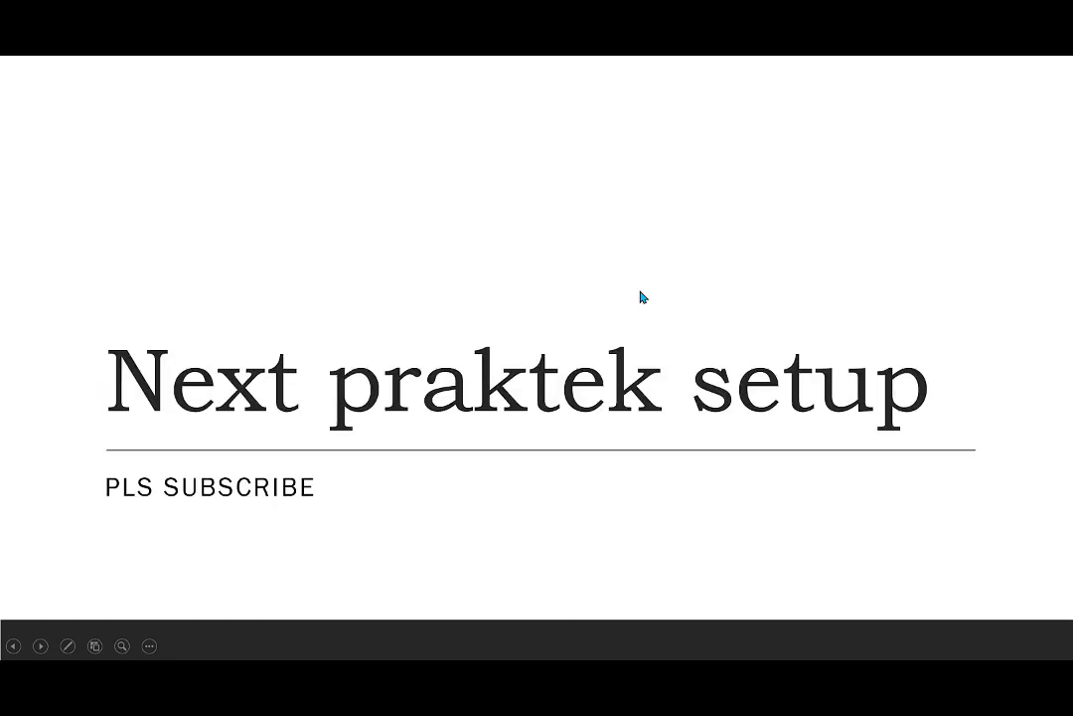
{"action": "left_click", "coordinate": [965, 313]}
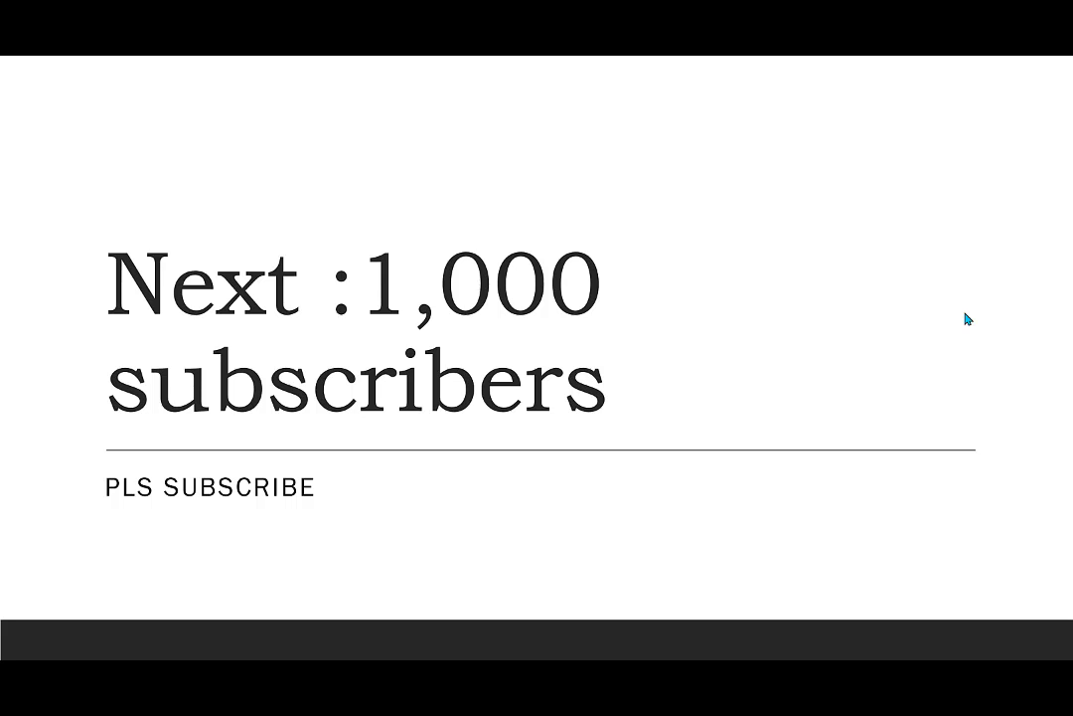